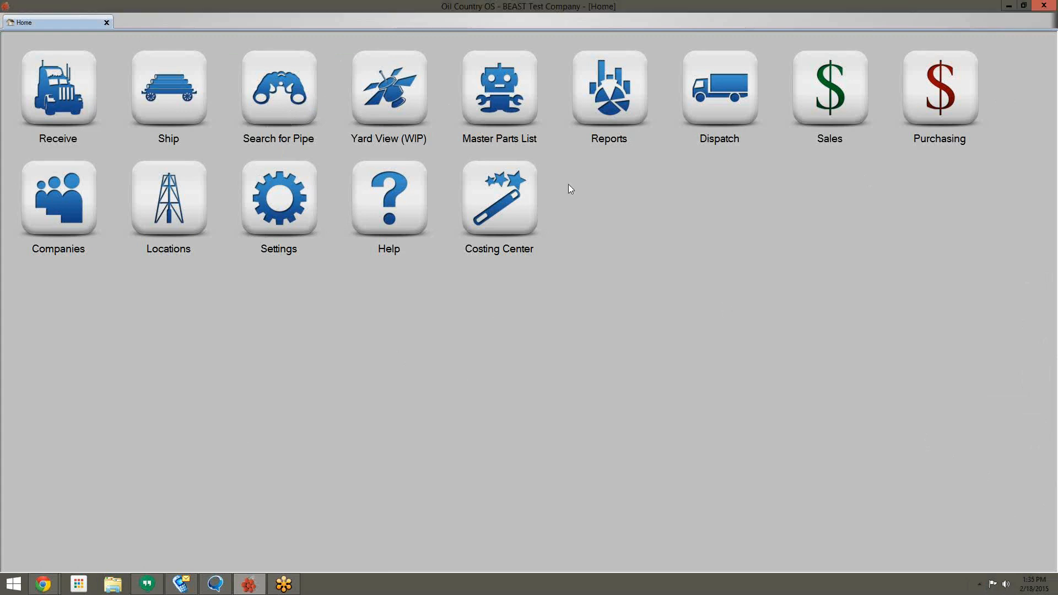
Step: Search all pipe tallies and select all six rows, 5089–5094
{"action": "left_click", "coordinate": [277, 104]}
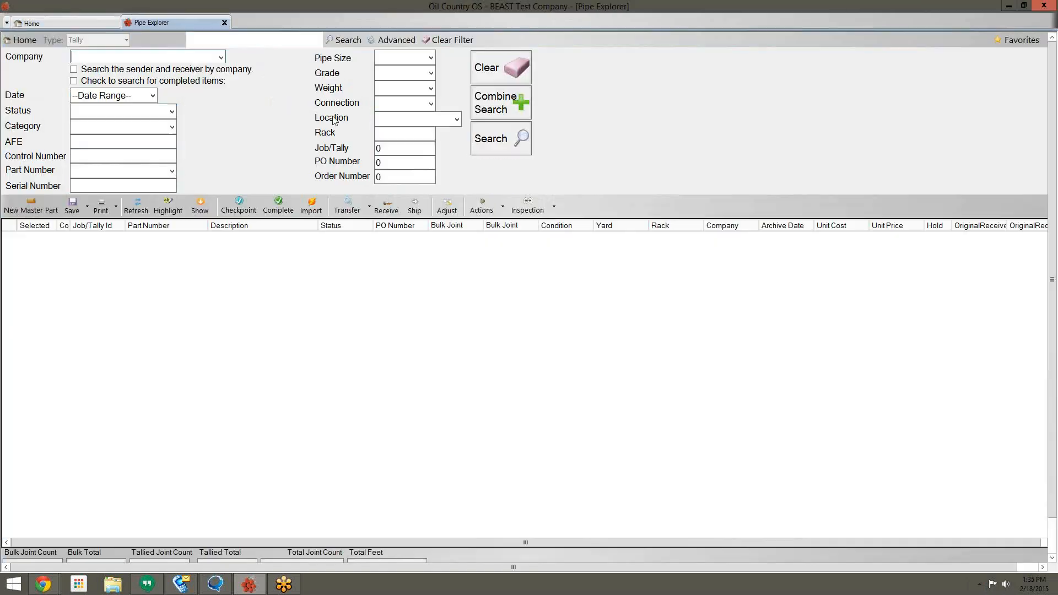
{"action": "left_click", "coordinate": [501, 142]}
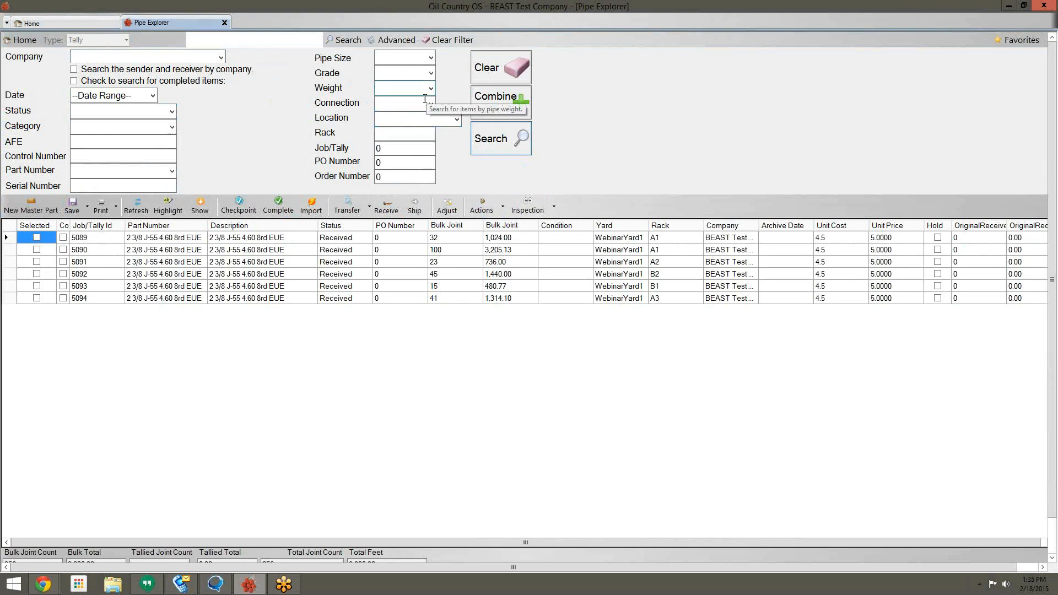
{"action": "right_click", "coordinate": [48, 228]}
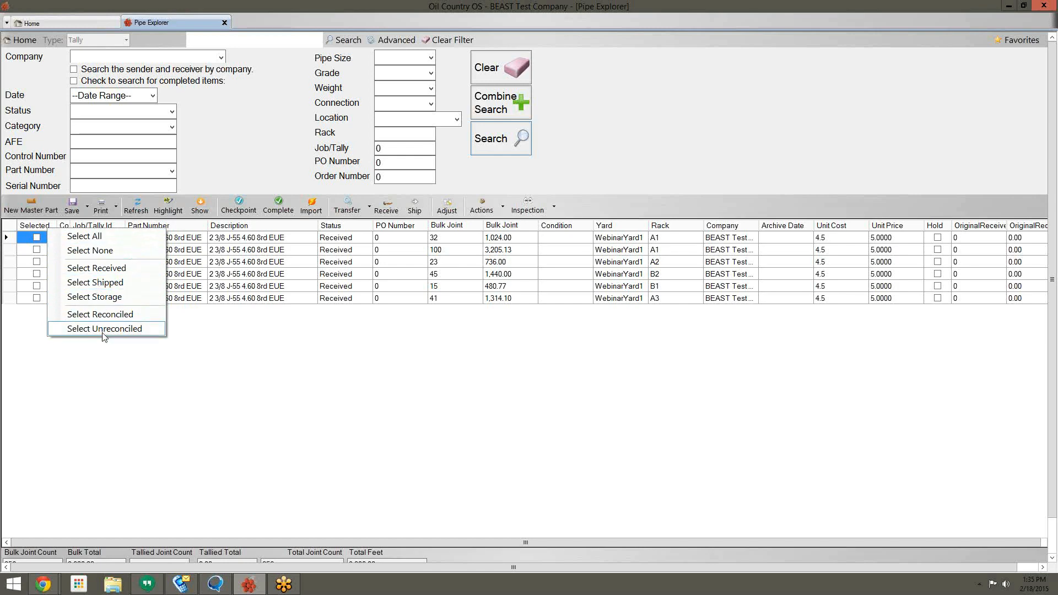
{"action": "left_click", "coordinate": [67, 240]}
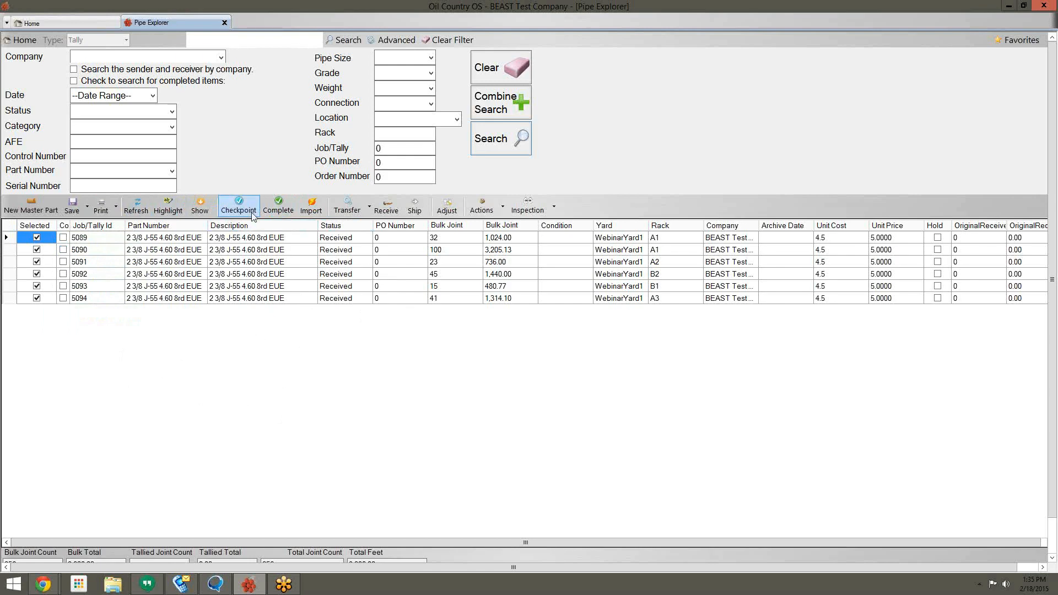
Step: Change the selected tallies' checkpoint to Storage and go back to Home
{"action": "left_click", "coordinate": [239, 206]}
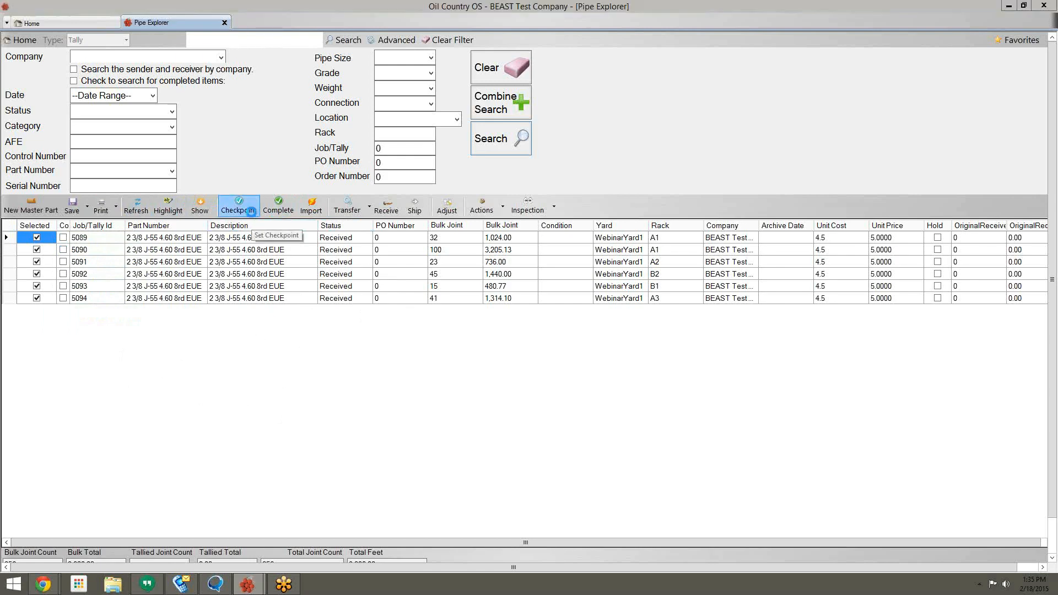
{"action": "left_click", "coordinate": [461, 221]}
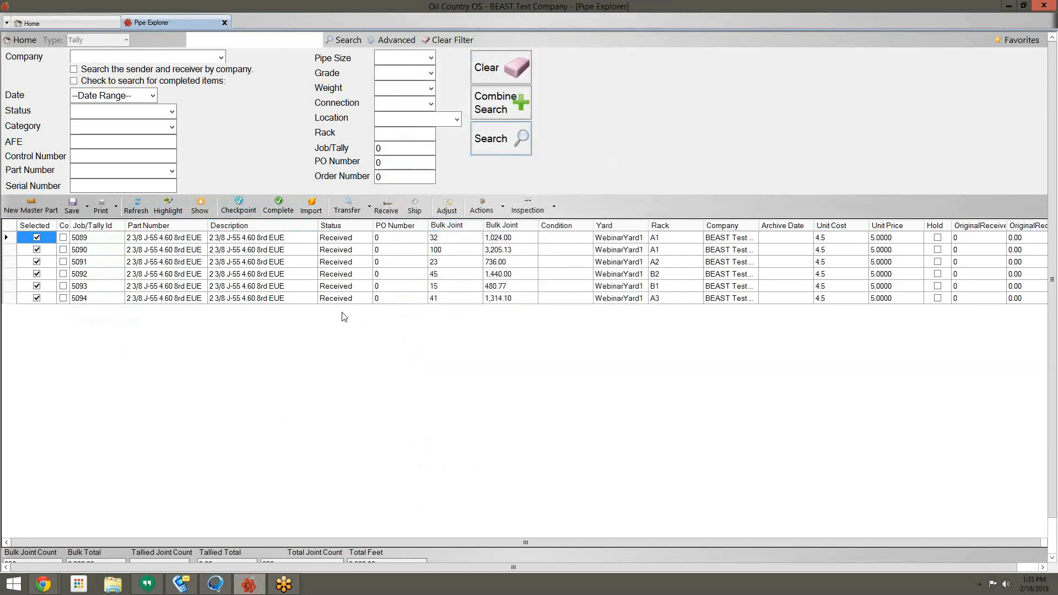
{"action": "left_click", "coordinate": [369, 241]}
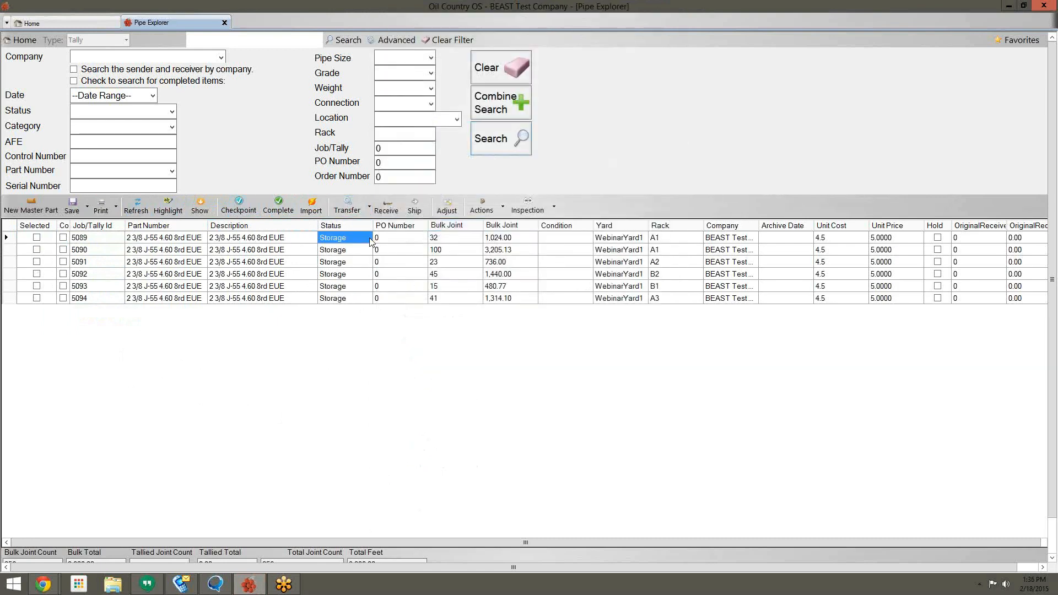
{"action": "left_click", "coordinate": [365, 298]}
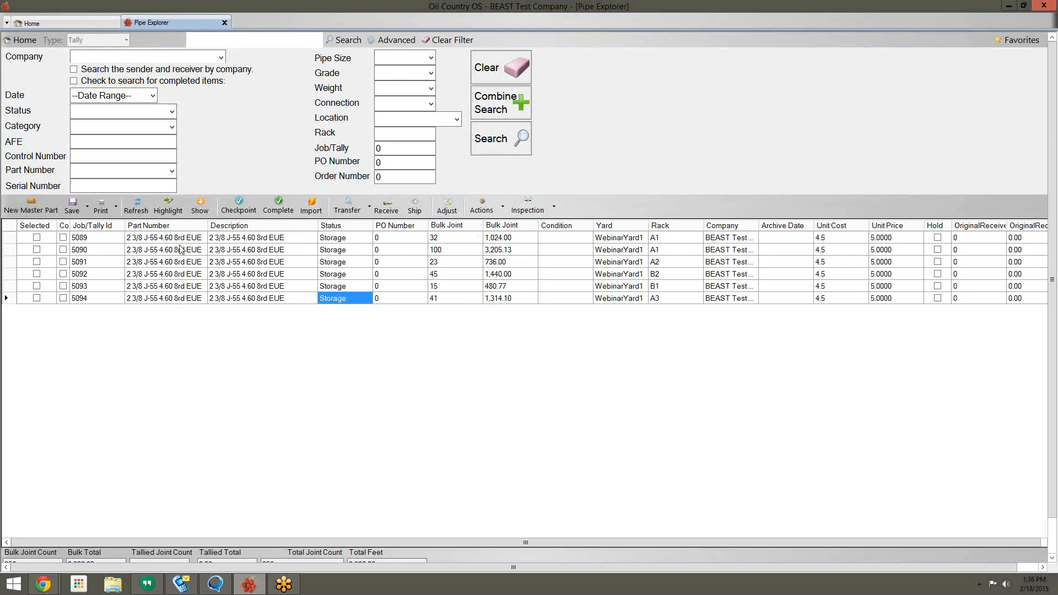
{"action": "left_click", "coordinate": [110, 24]}
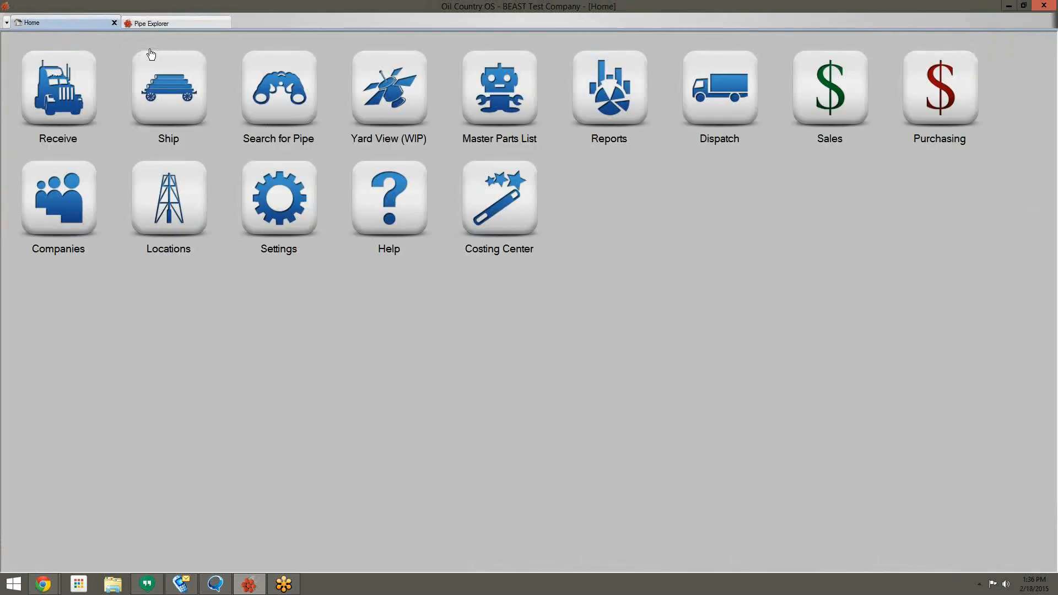
Step: Start an outbound truck to WebinarYard1, shipping from and to BEAST Test Company
{"action": "left_click", "coordinate": [154, 69]}
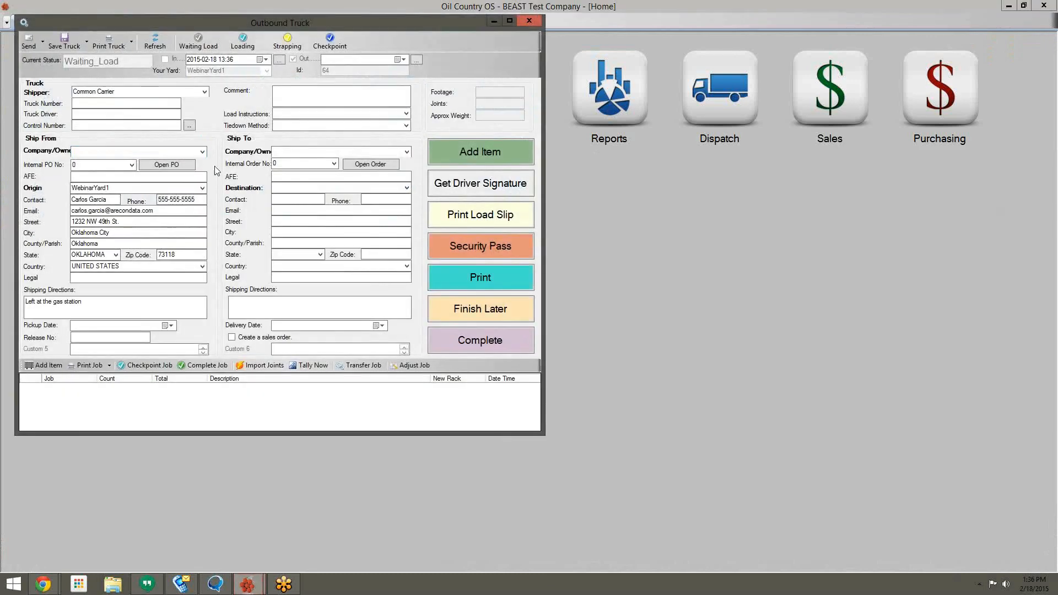
{"action": "left_click", "coordinate": [406, 188]}
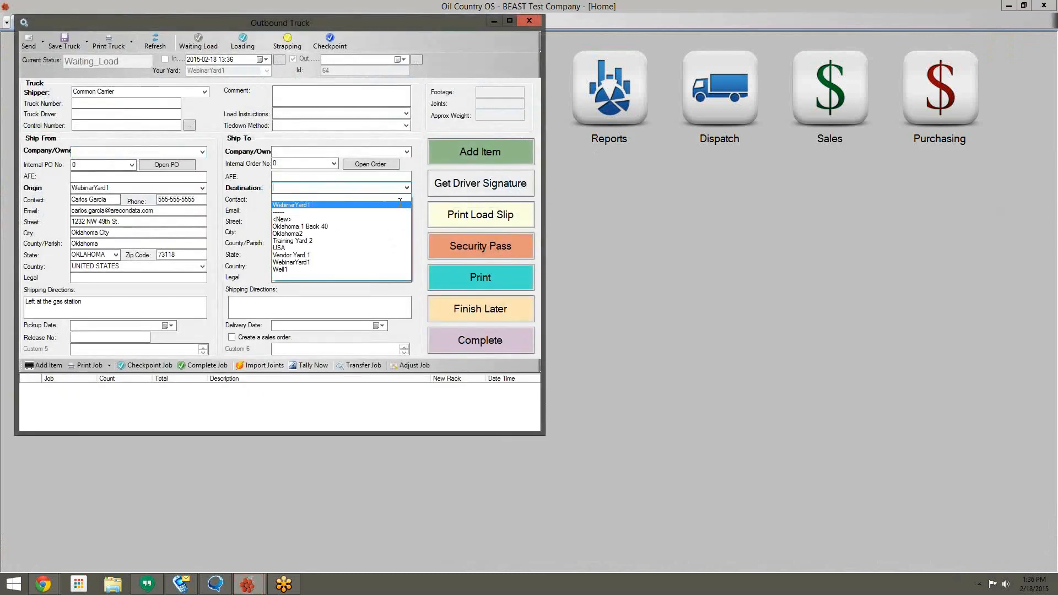
{"action": "left_click", "coordinate": [402, 206]}
{"action": "left_click", "coordinate": [406, 151]}
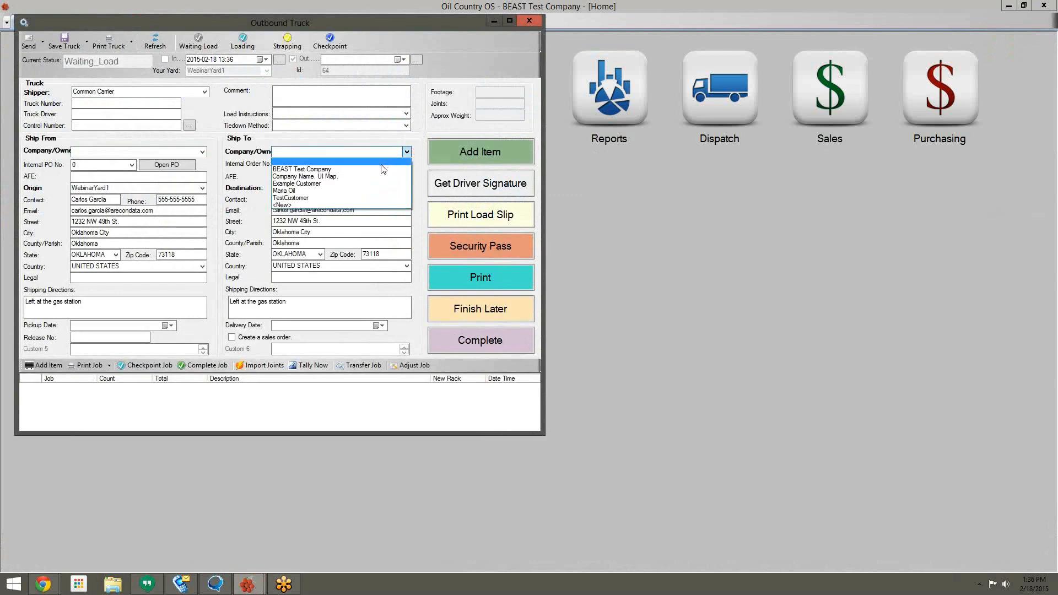
{"action": "left_click", "coordinate": [386, 164]}
{"action": "left_click", "coordinate": [202, 152]}
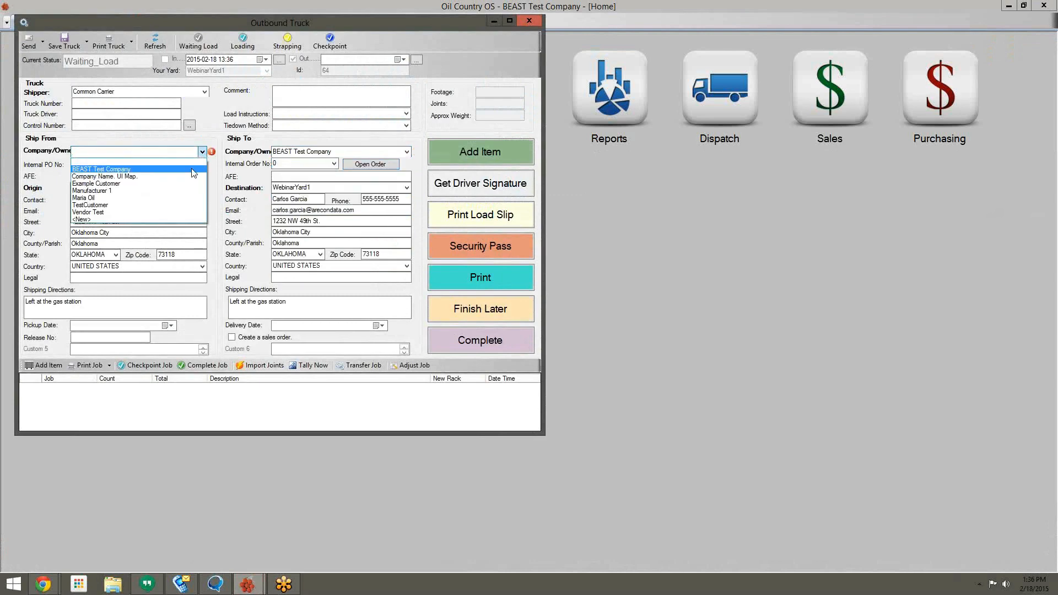
{"action": "left_click", "coordinate": [132, 168]}
Step: Load the entire tally 5089 onto the truck and begin adding more pipe
{"action": "left_click", "coordinate": [459, 157]}
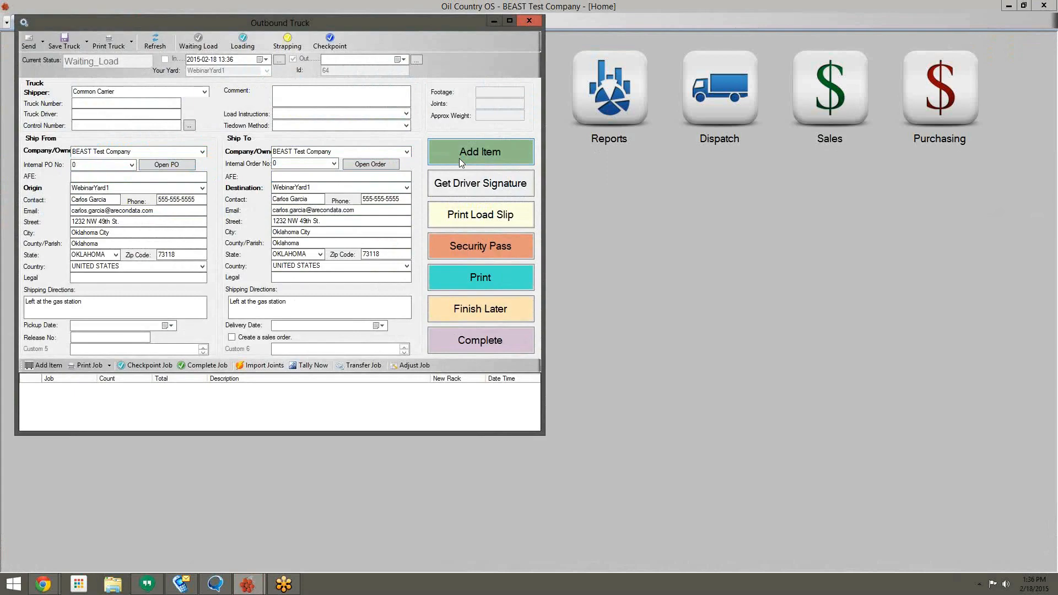
{"action": "double_click", "coordinate": [294, 228]}
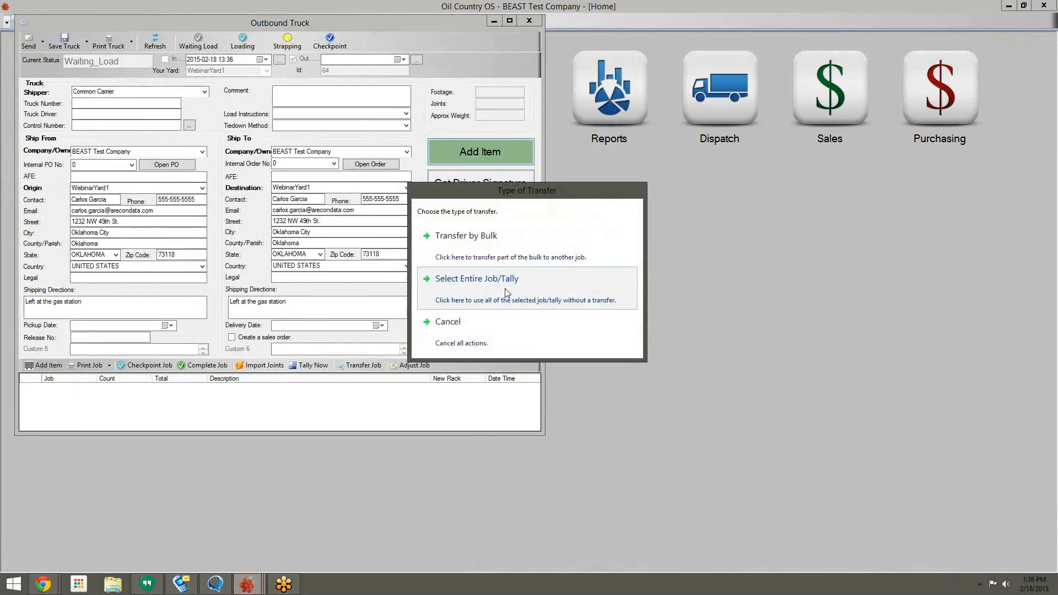
{"action": "left_click", "coordinate": [505, 288]}
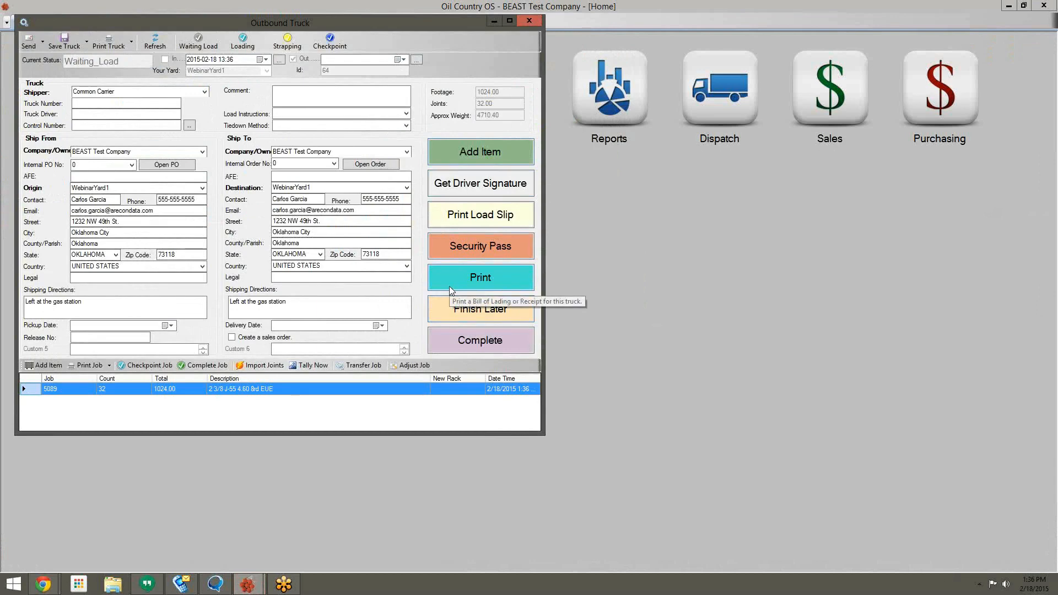
{"action": "left_click", "coordinate": [472, 157]}
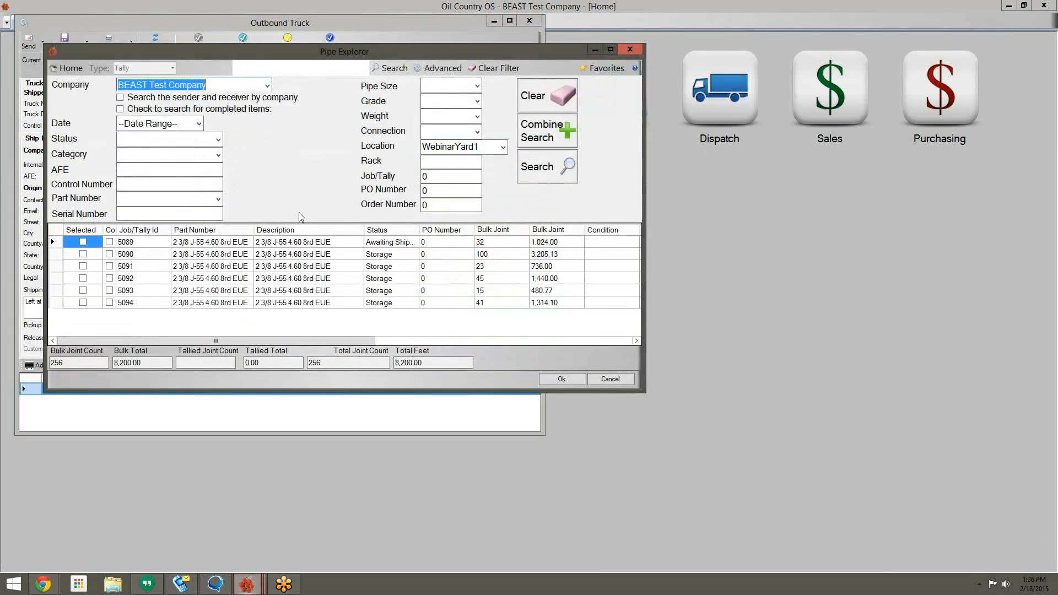
Step: Add tallies 5090, 5091, 5092, 5093 and 5094 to the truck
{"action": "left_click", "coordinate": [93, 256]}
{"action": "left_click", "coordinate": [84, 266]}
{"action": "left_click", "coordinate": [84, 266]}
{"action": "left_click", "coordinate": [83, 278]}
{"action": "left_click", "coordinate": [85, 289]}
{"action": "left_click", "coordinate": [83, 302]}
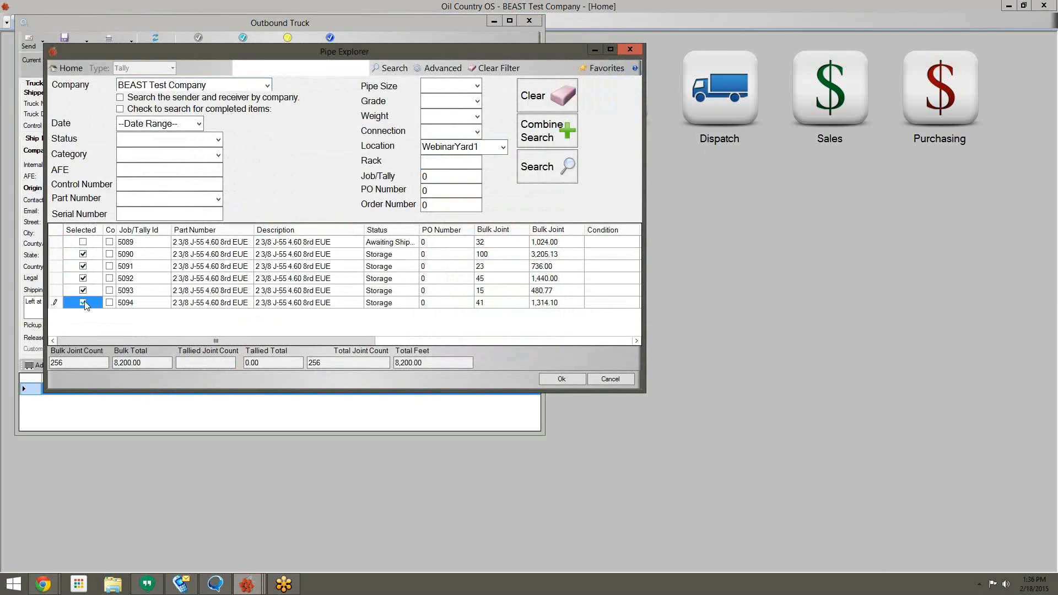
{"action": "left_click", "coordinate": [552, 380]}
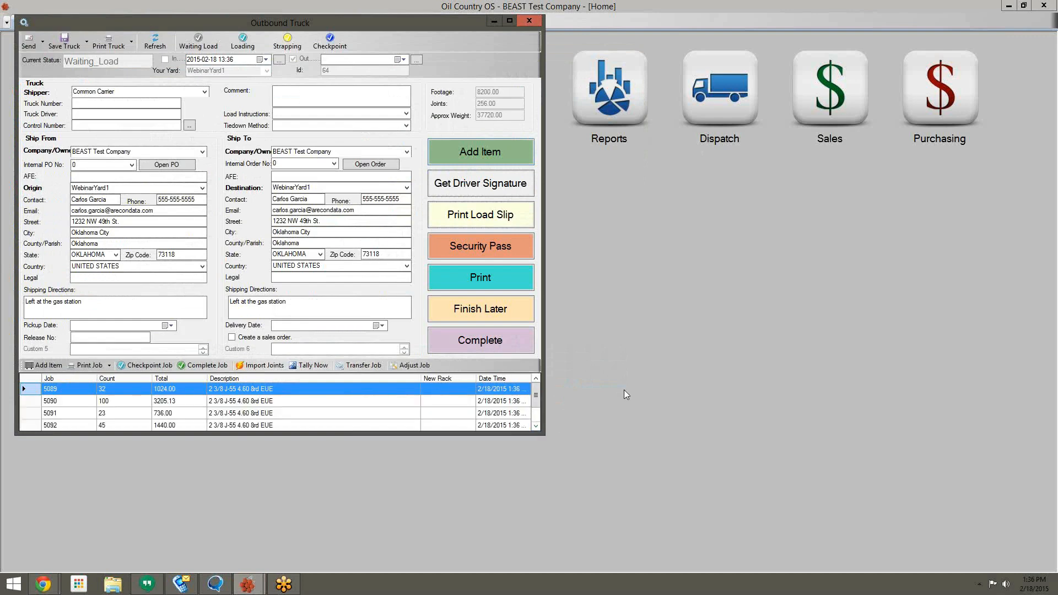
Step: Complete the truck, choosing Complete Job/Tallies Later
{"action": "left_click_drag", "start_coordinate": [545, 436], "coordinate": [629, 481]}
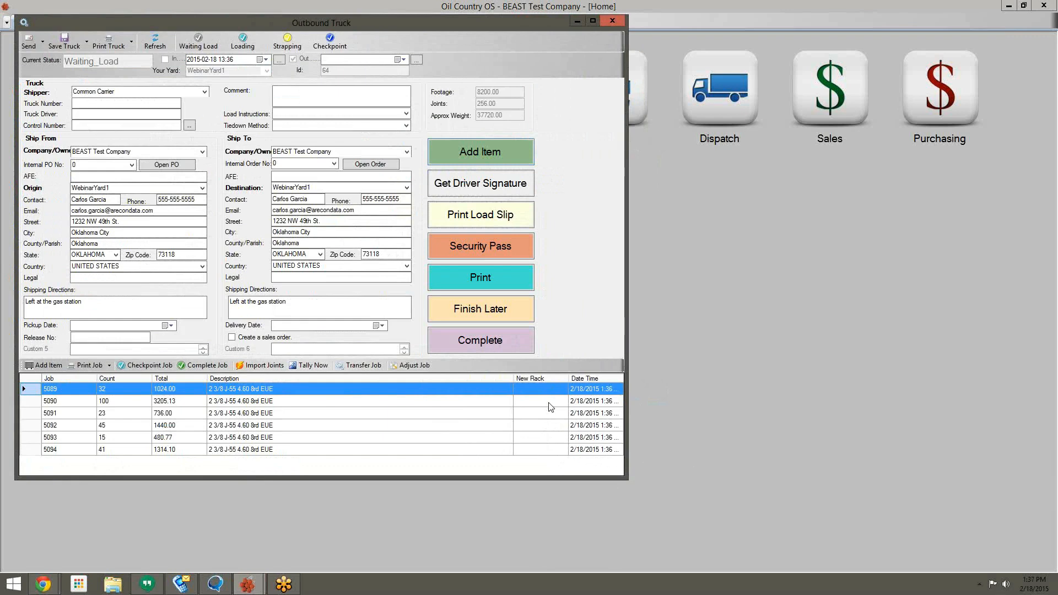
{"action": "left_click", "coordinate": [497, 340]}
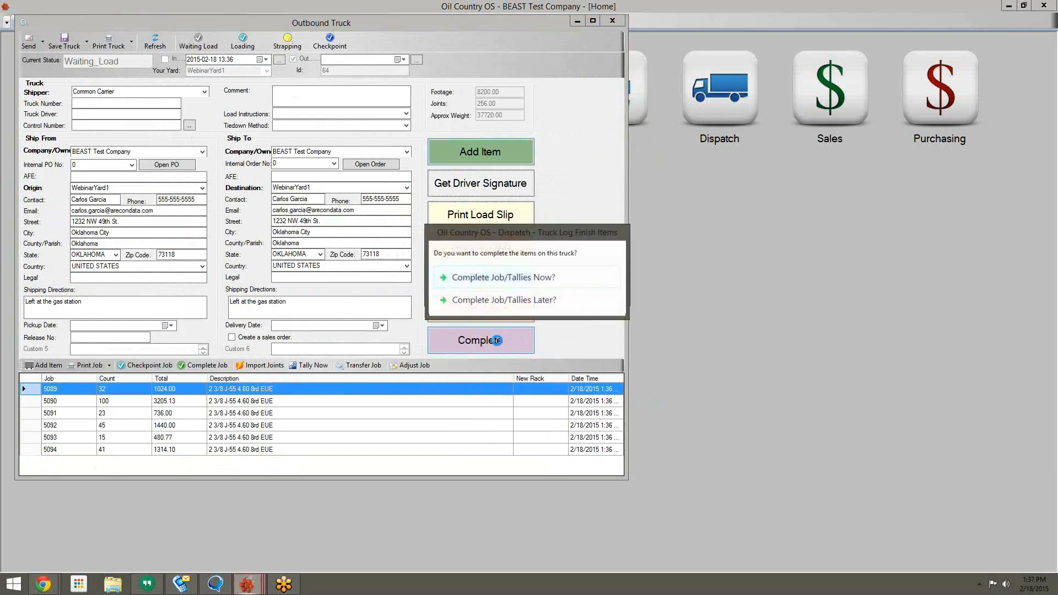
{"action": "left_click", "coordinate": [504, 300]}
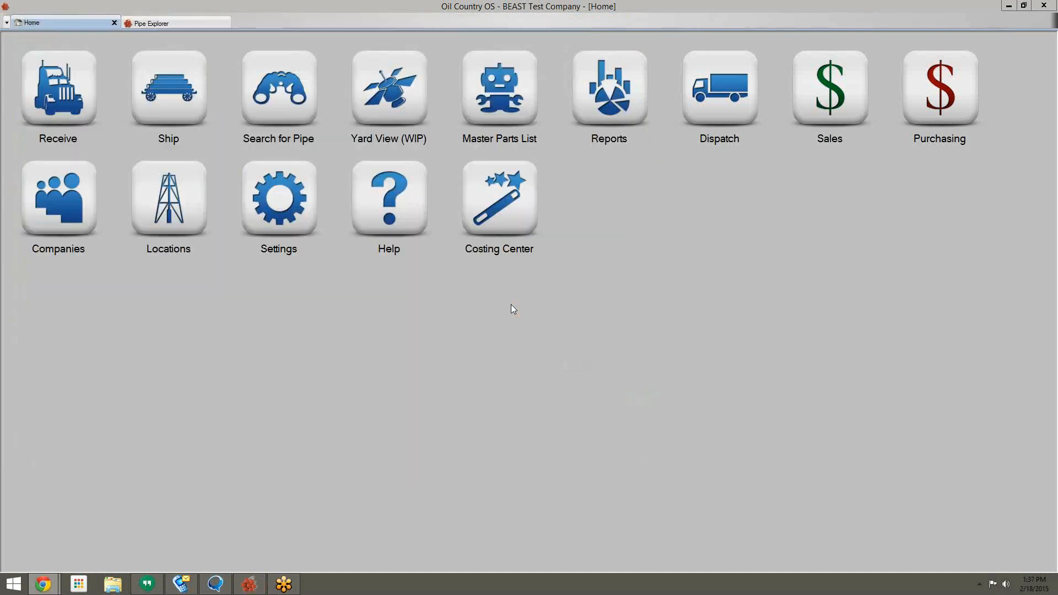
Step: Refresh the Pipe Explorer search and select all six tallies
{"action": "left_click", "coordinate": [193, 24]}
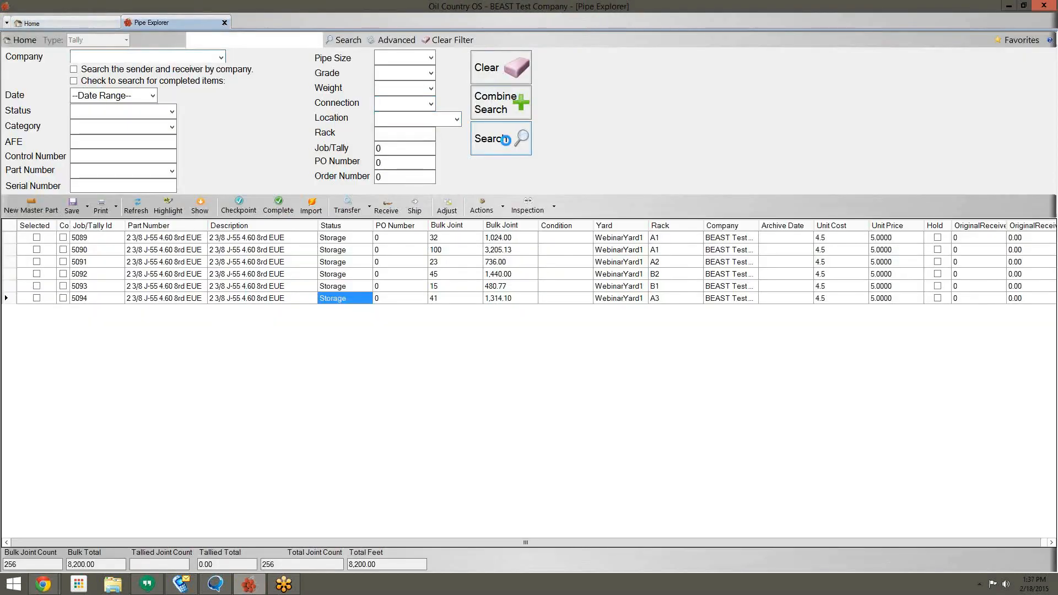
{"action": "left_click", "coordinate": [508, 143]}
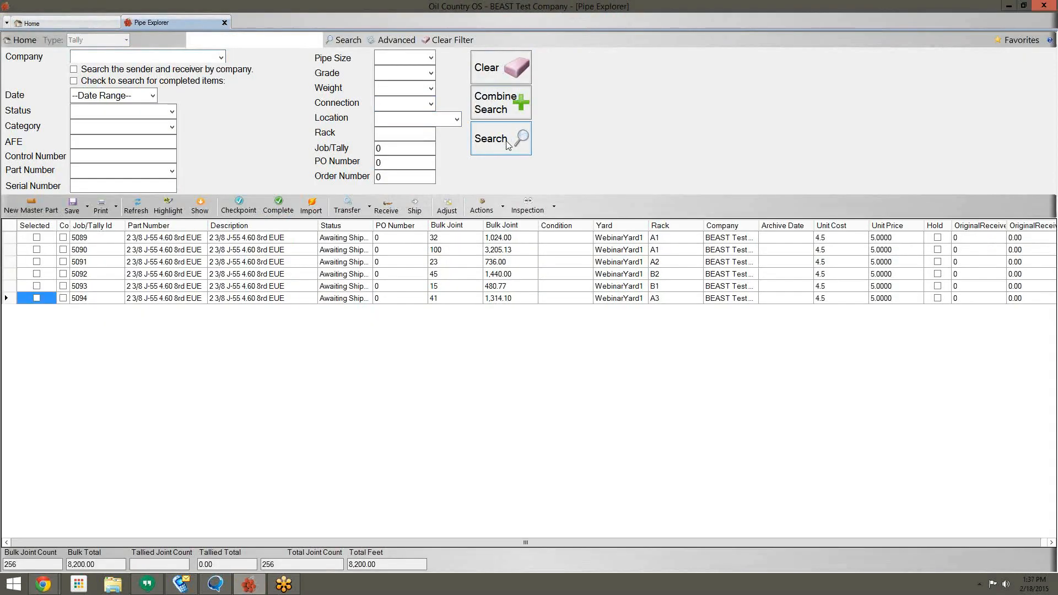
{"action": "right_click", "coordinate": [41, 228]}
{"action": "left_click", "coordinate": [58, 238]}
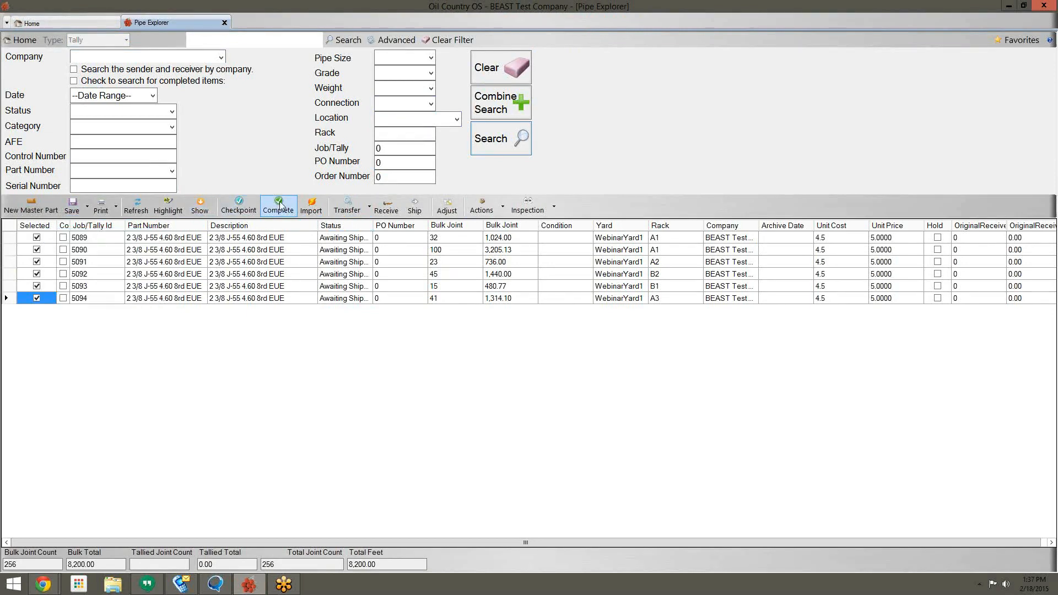
Step: Set the selected tallies back to Storage, widen the Yard column, and return Home
{"action": "left_click", "coordinate": [253, 209]}
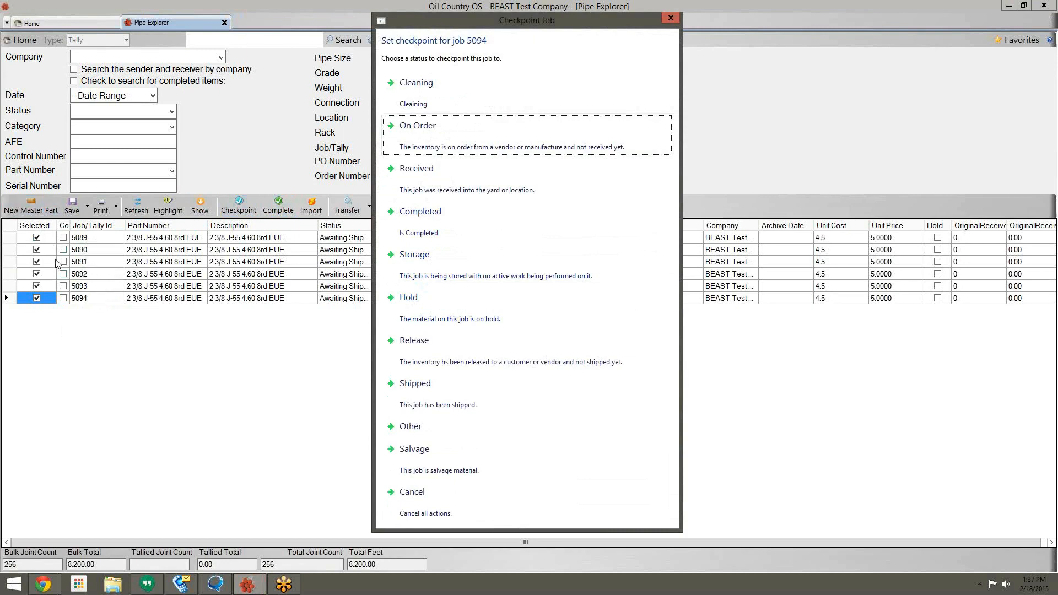
{"action": "left_click", "coordinate": [447, 253]}
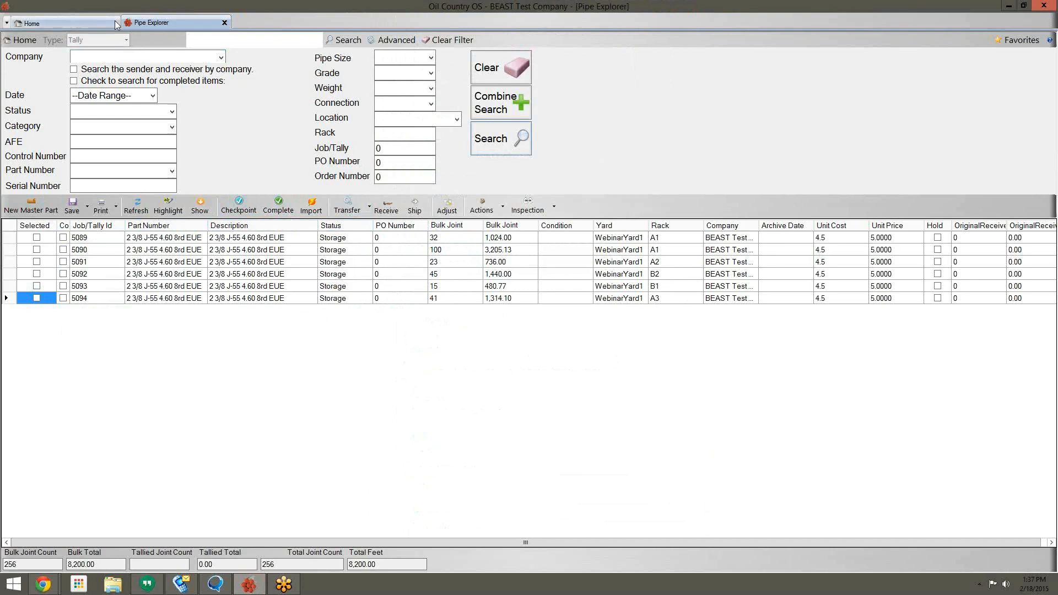
{"action": "double_click", "coordinate": [649, 227]}
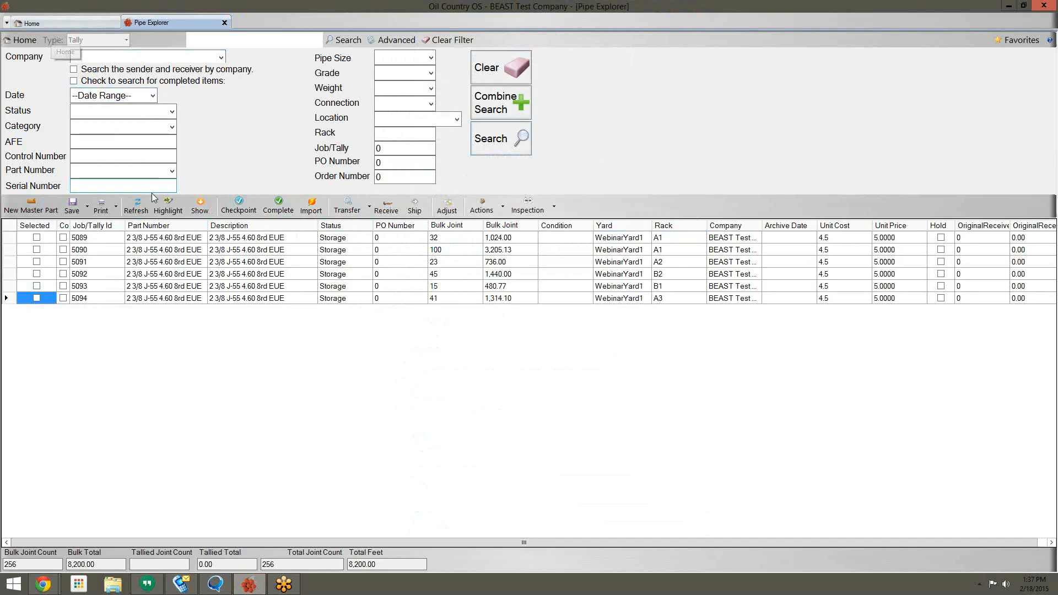
{"action": "left_click", "coordinate": [38, 26]}
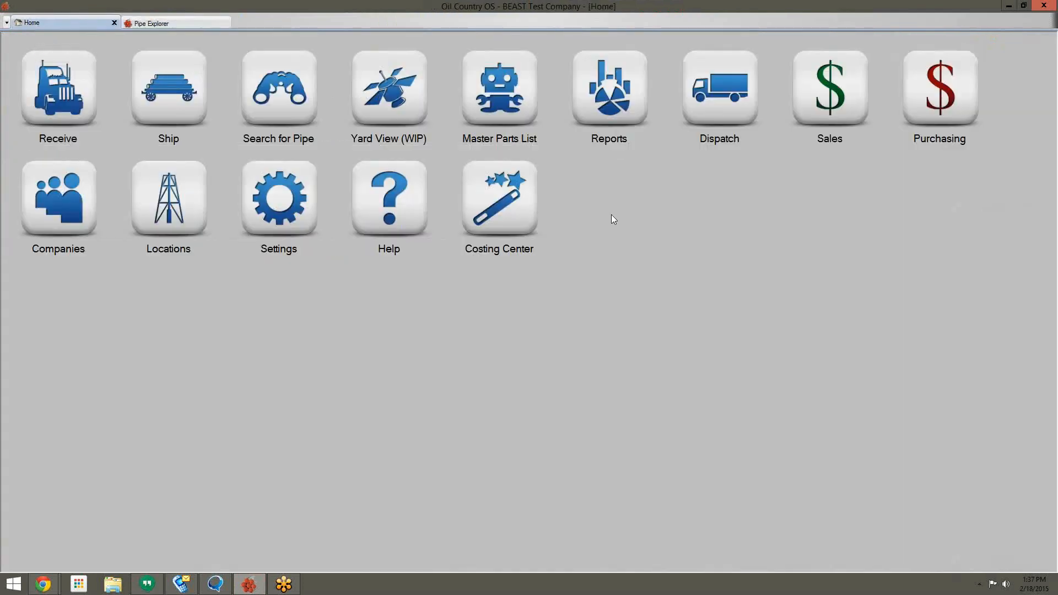
Step: Open the WebinarYard1 Yard View, inspect racks A1, A2, A3, B1, B2, then return to Pipe Explorer
{"action": "left_click", "coordinate": [397, 113]}
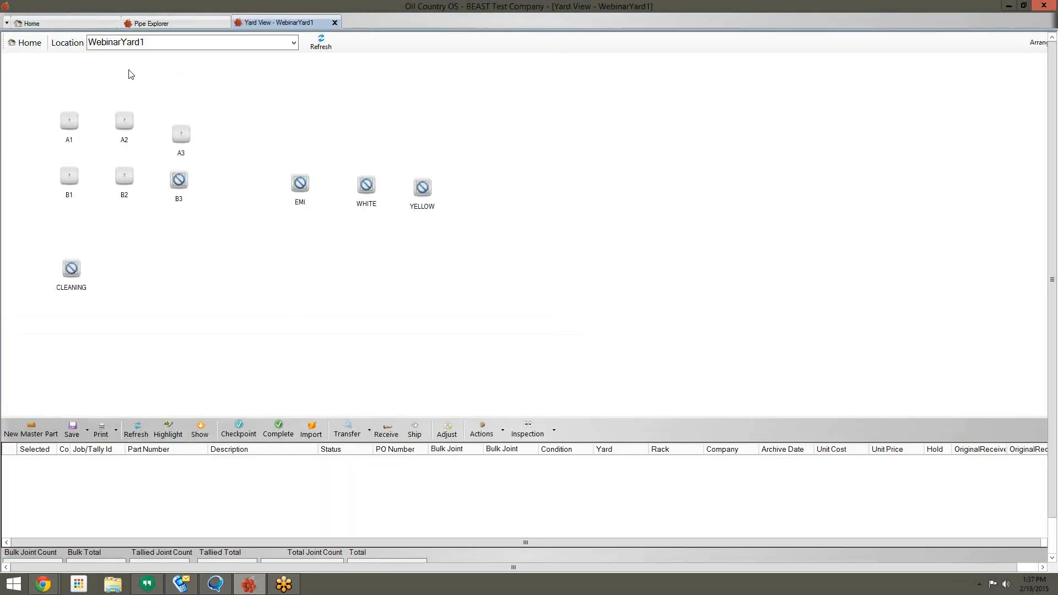
{"action": "left_click", "coordinate": [131, 178]}
{"action": "left_click", "coordinate": [67, 175]}
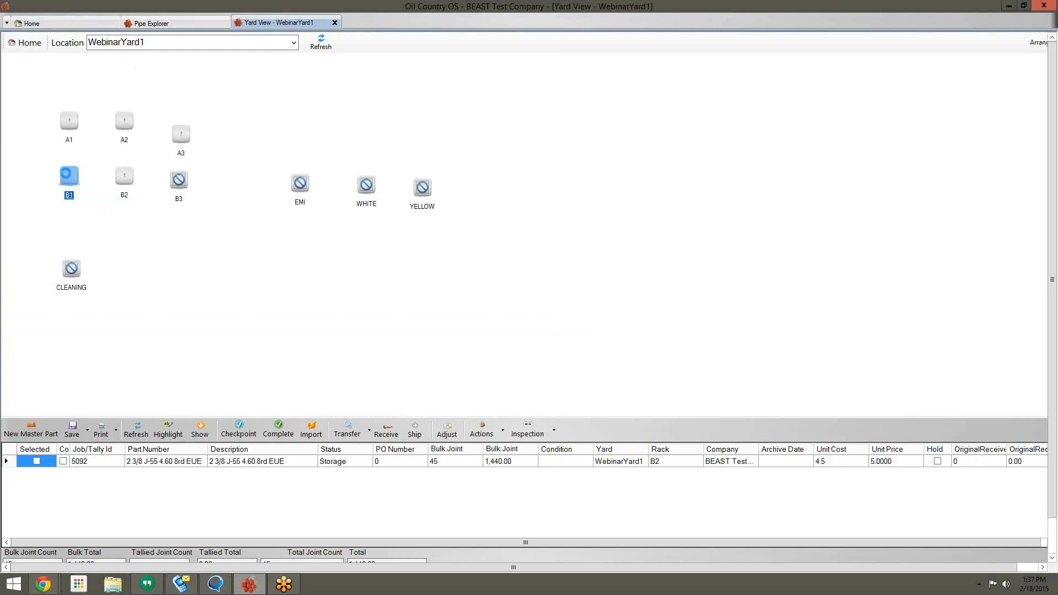
{"action": "left_click", "coordinate": [69, 124]}
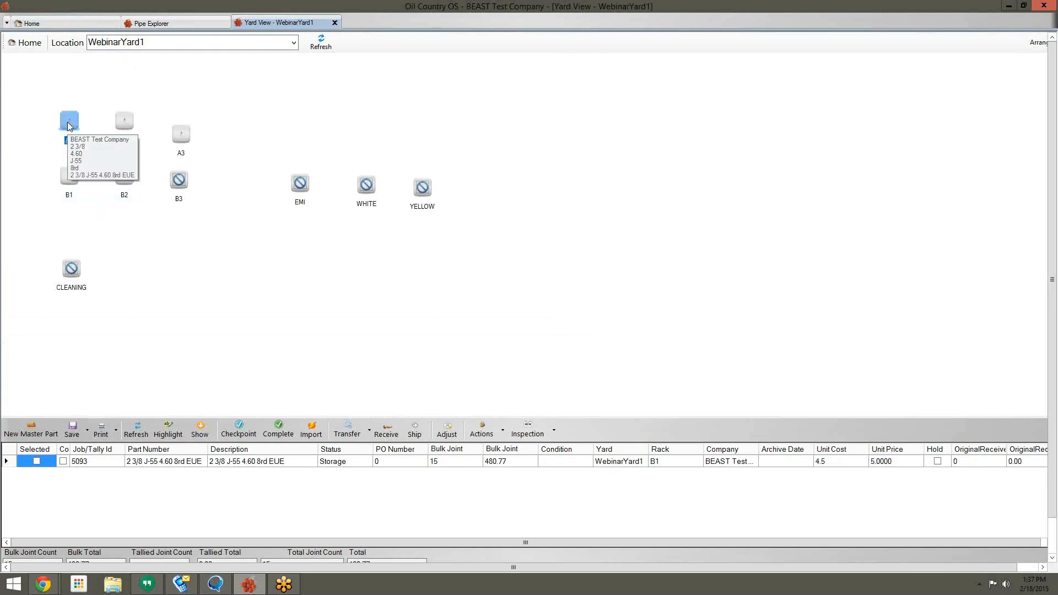
{"action": "left_click", "coordinate": [124, 121]}
{"action": "left_click", "coordinate": [182, 134]}
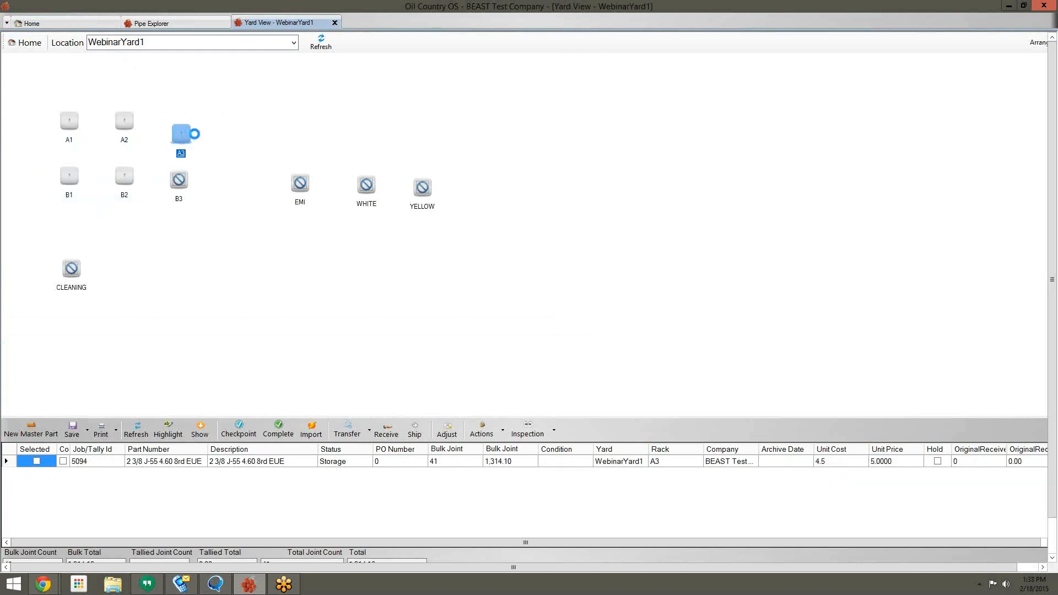
{"action": "left_click", "coordinate": [124, 177]}
{"action": "left_click", "coordinate": [125, 122]}
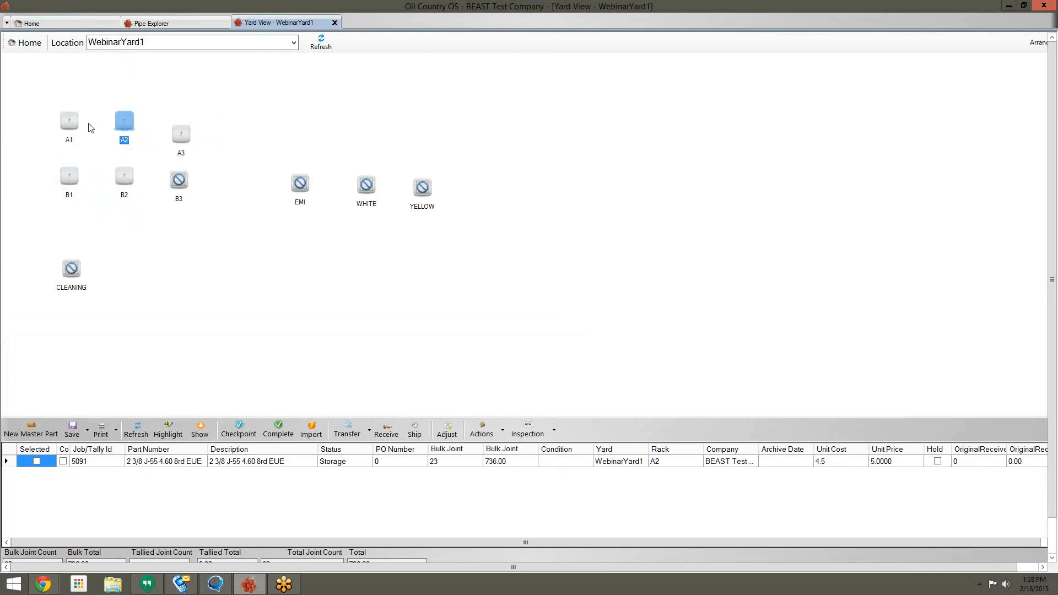
{"action": "left_click", "coordinate": [77, 126]}
{"action": "left_click", "coordinate": [70, 177]}
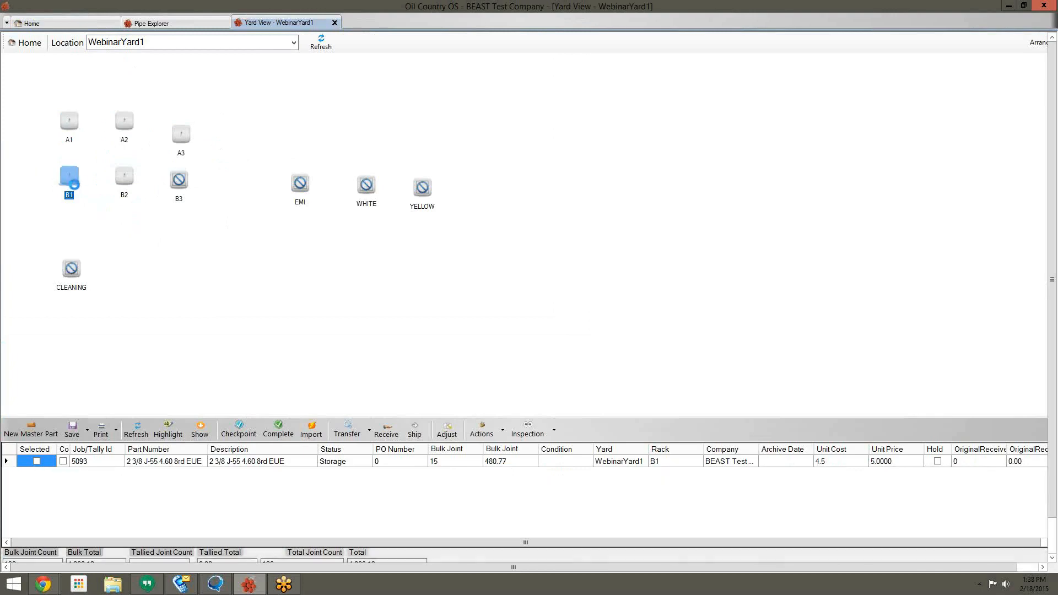
{"action": "left_click", "coordinate": [123, 184]}
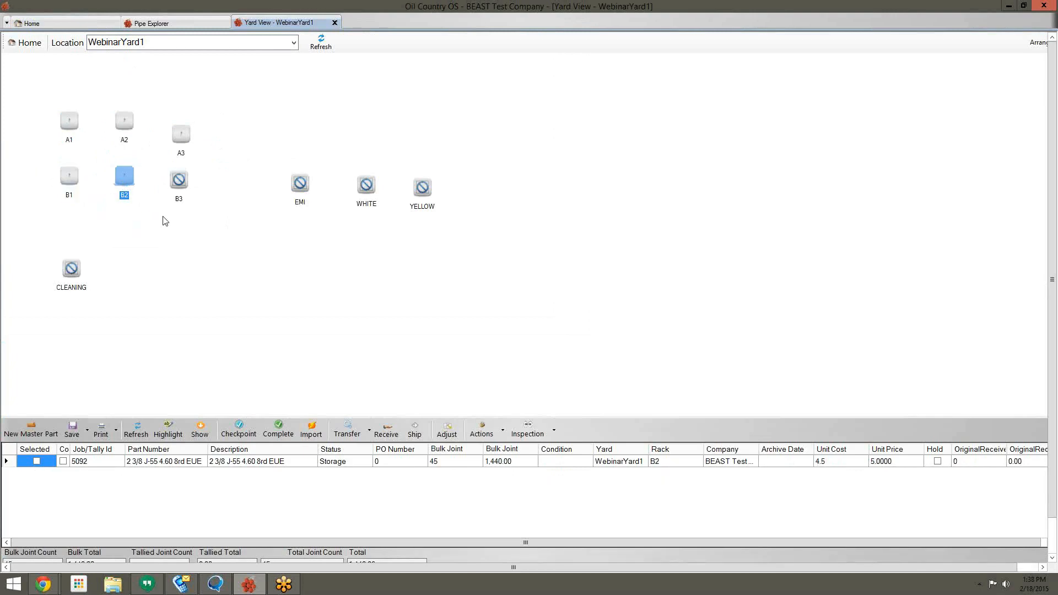
{"action": "left_click", "coordinate": [199, 23]}
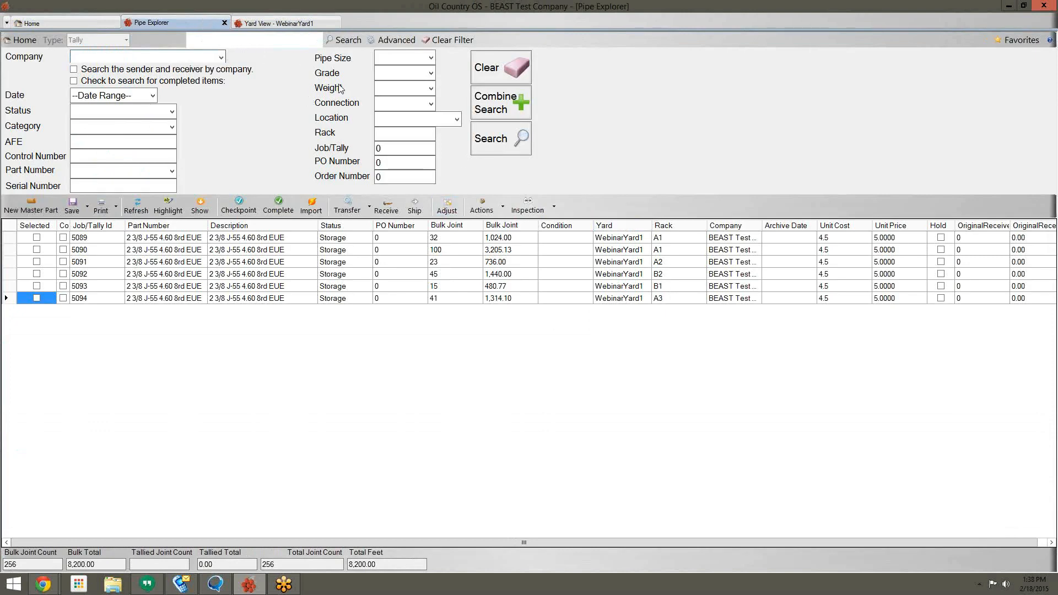
Step: Tick the Selected boxes for tallies 5091, 5092, 5093 and 5094
{"action": "left_click", "coordinate": [36, 262]}
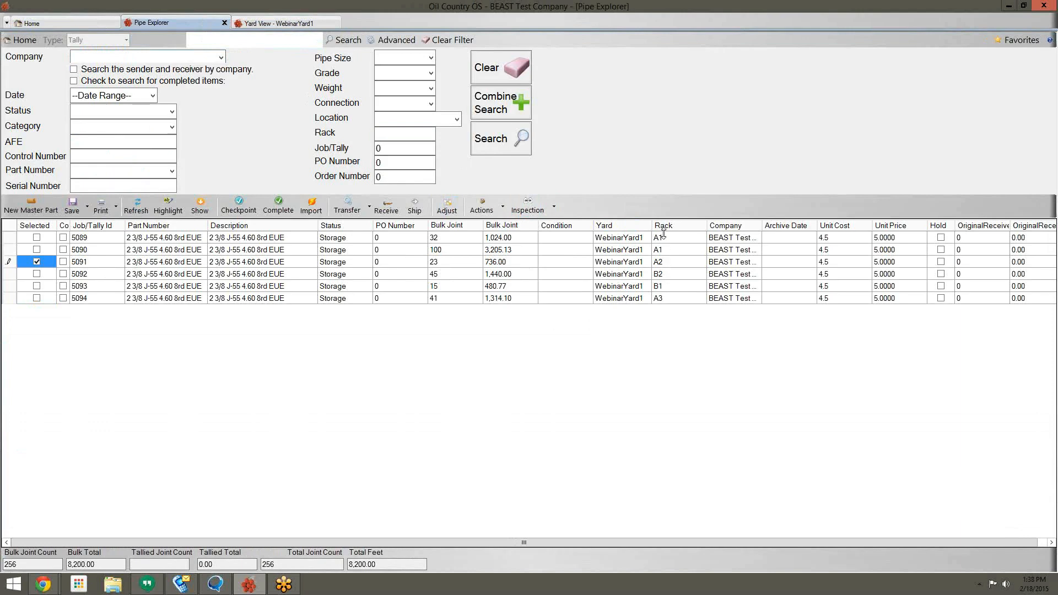
{"action": "left_click", "coordinate": [36, 274]}
{"action": "left_click", "coordinate": [37, 286]}
{"action": "left_click", "coordinate": [37, 298]}
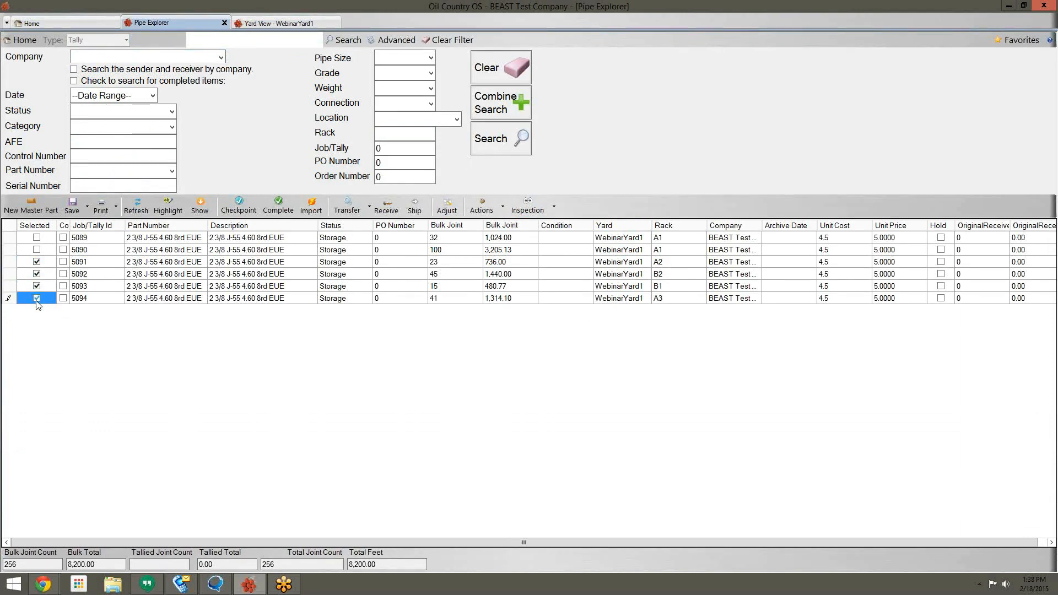
Step: Choose Relocate (Batch) from the row context menu for the marked tallies
{"action": "right_click", "coordinate": [347, 310]}
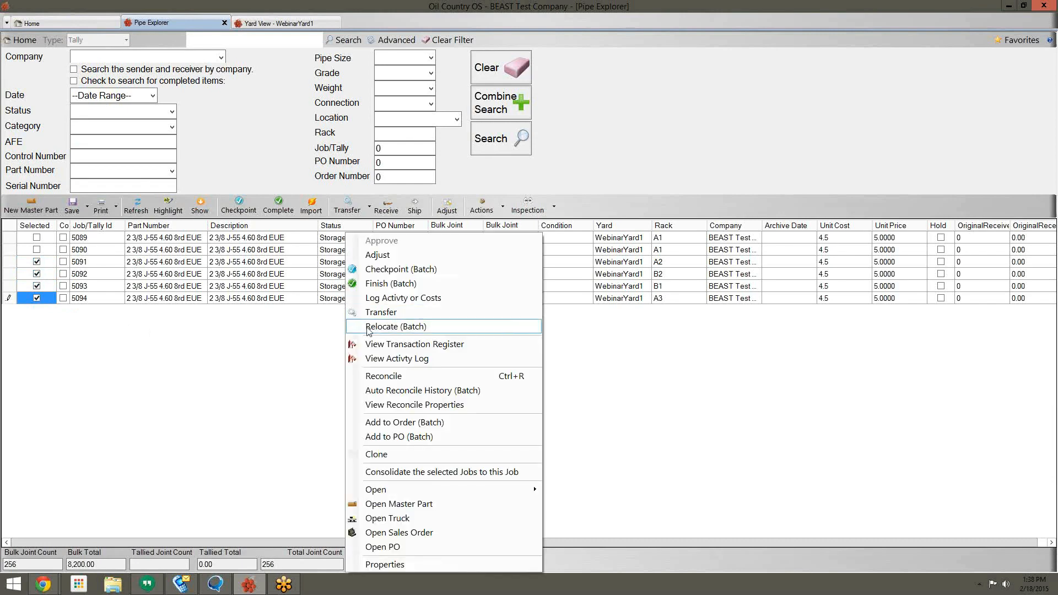
{"action": "left_click", "coordinate": [304, 325]}
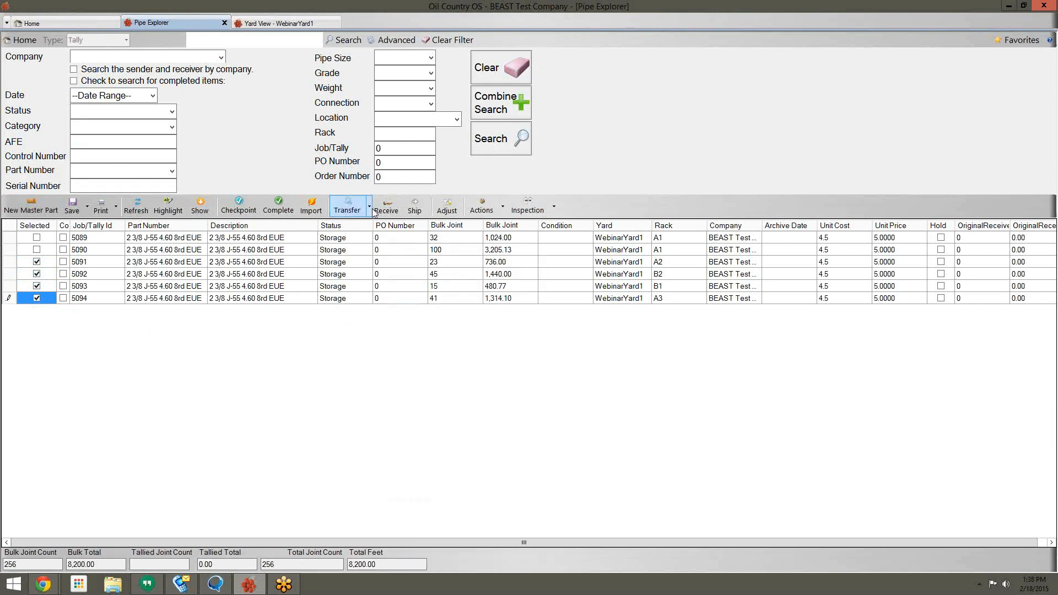
{"action": "right_click", "coordinate": [338, 300]}
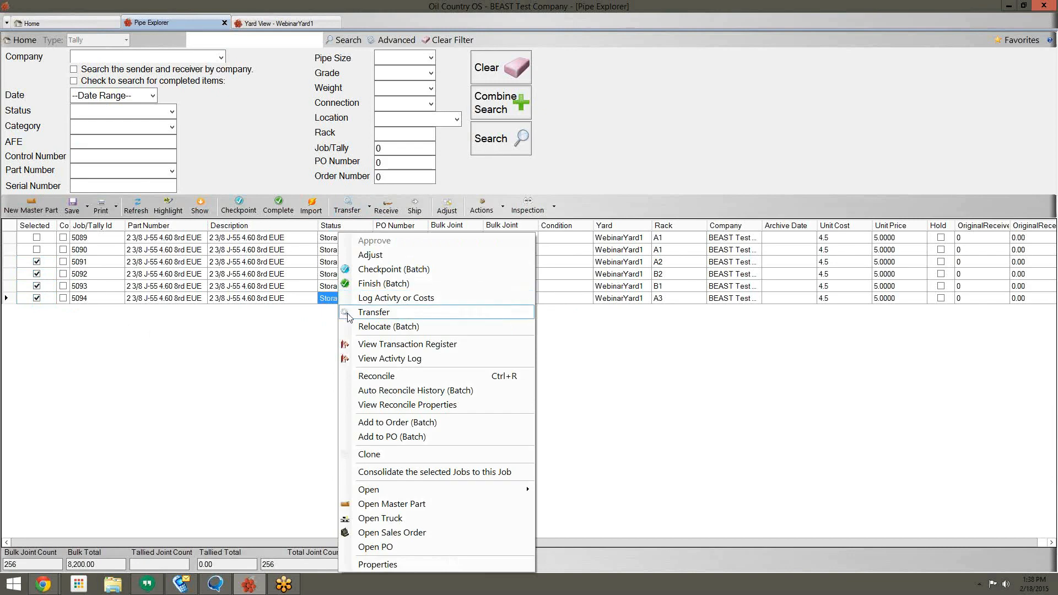
{"action": "left_click", "coordinate": [298, 324]}
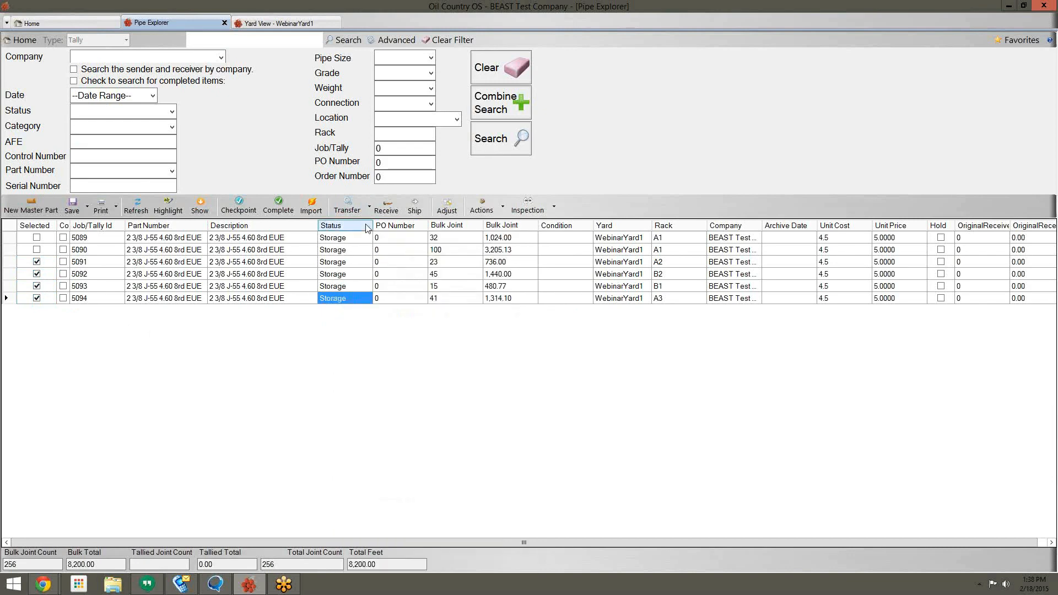
{"action": "right_click", "coordinate": [352, 274]}
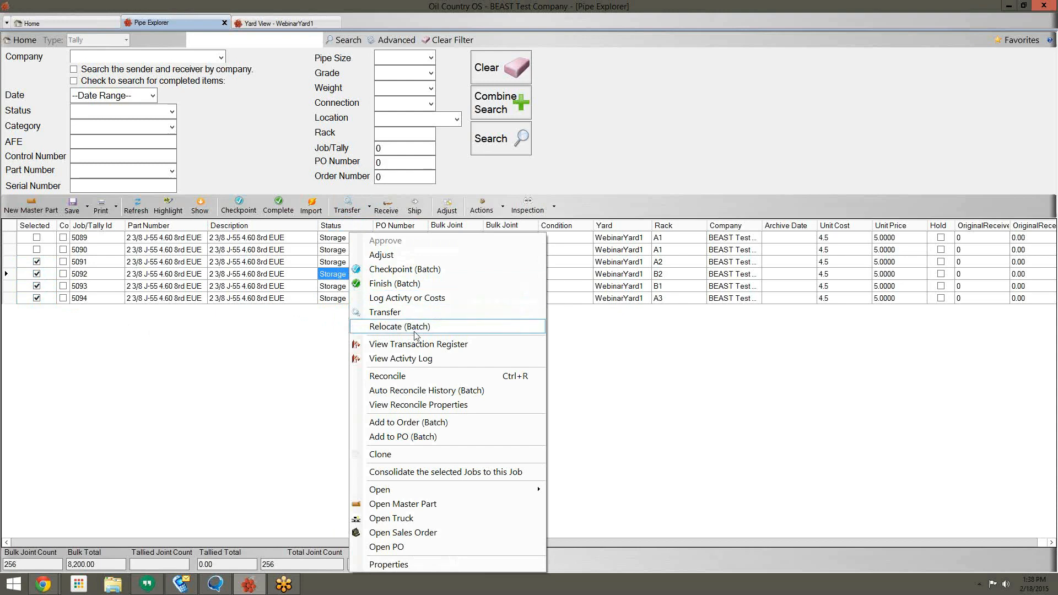
{"action": "left_click", "coordinate": [415, 331]}
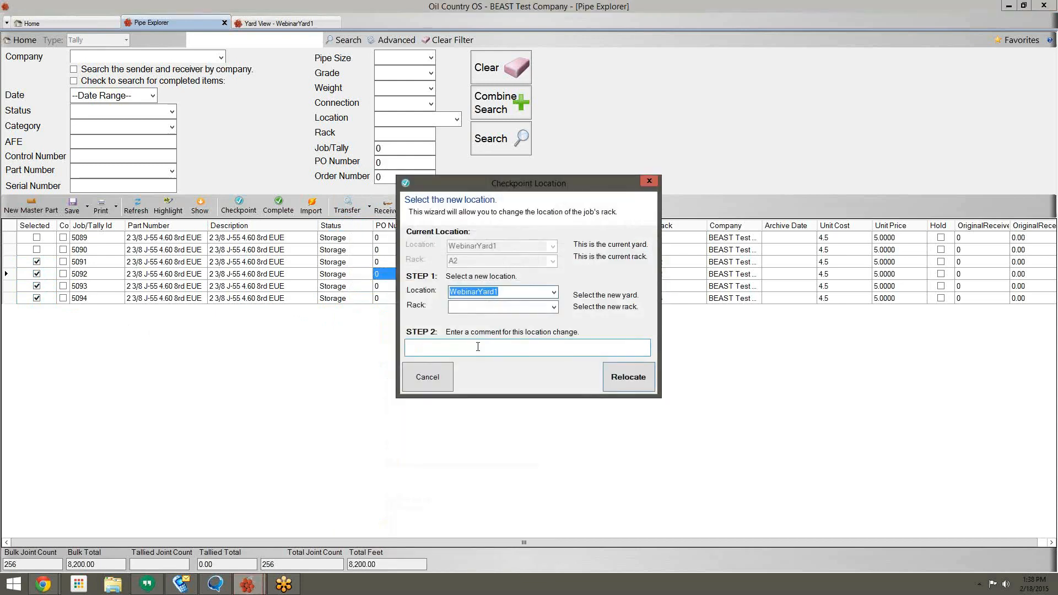
Step: Relocate tallies 5091–5094 to rack A2 in WebinarYard1 and rerun the search
{"action": "left_click", "coordinate": [553, 307]}
{"action": "left_click", "coordinate": [549, 330]}
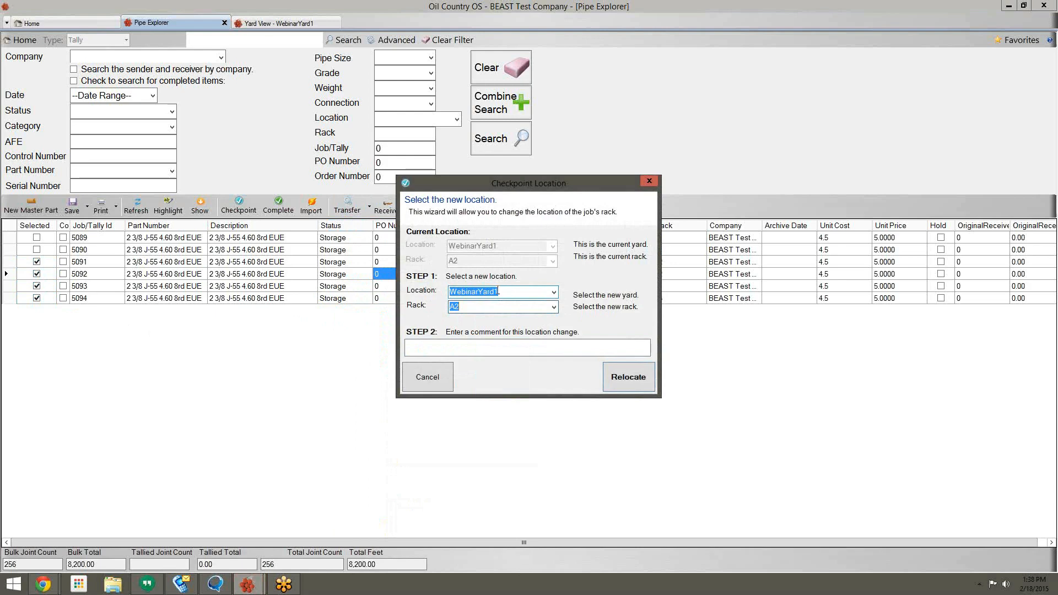
{"action": "left_click", "coordinate": [546, 291]}
{"action": "left_click", "coordinate": [546, 291]}
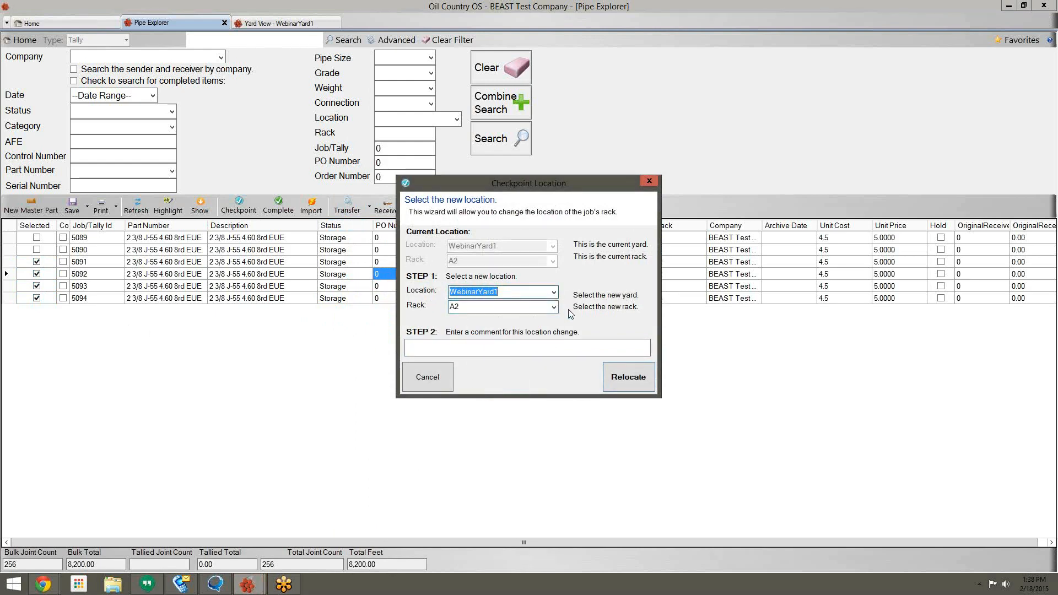
{"action": "left_click", "coordinate": [623, 379]}
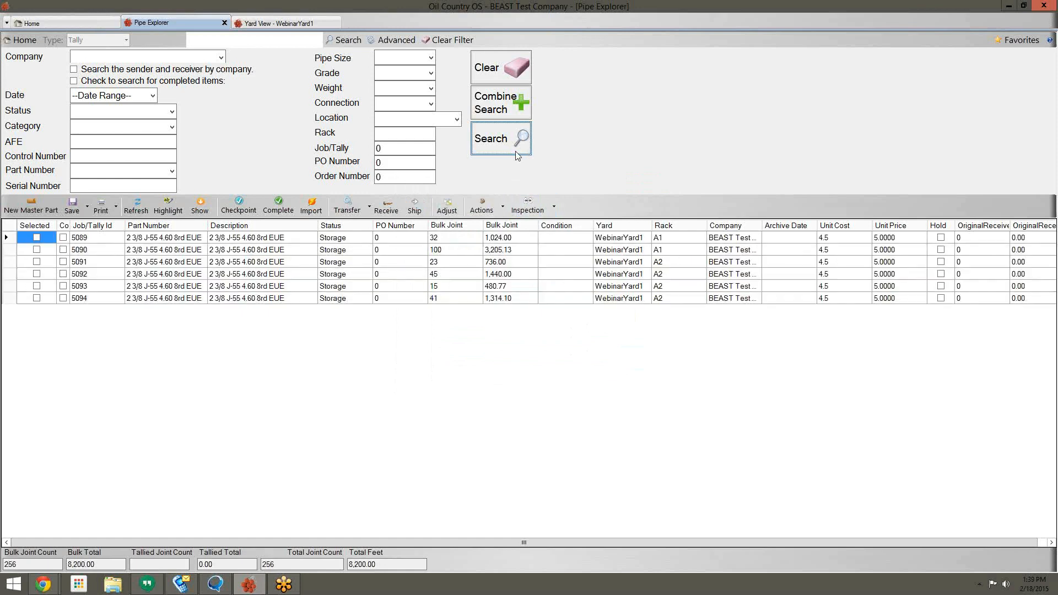
{"action": "left_click", "coordinate": [664, 264]}
{"action": "left_click", "coordinate": [667, 286]}
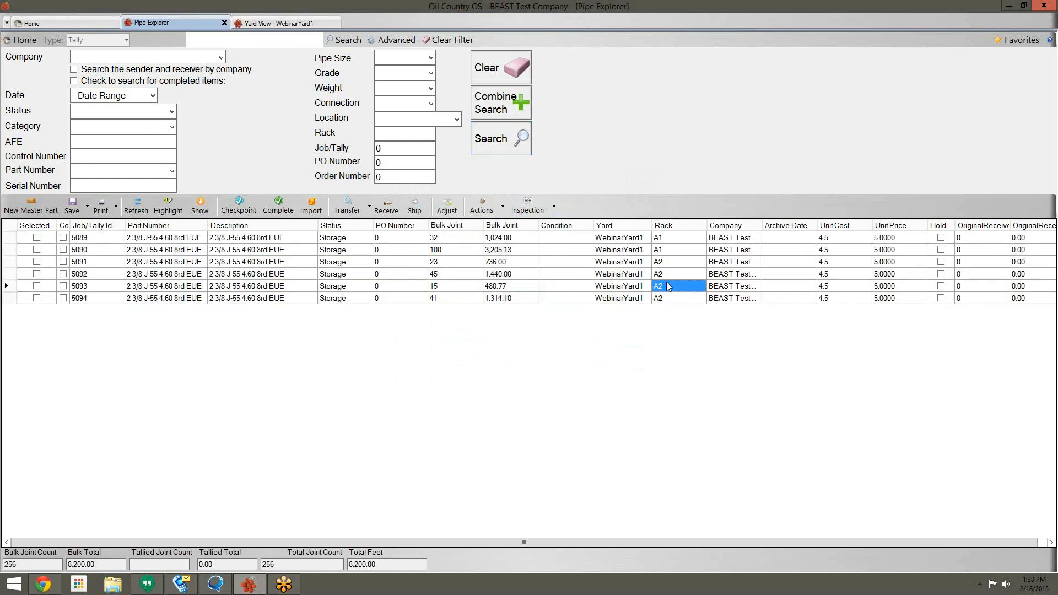
Step: Refresh the Yard View and check racks A2 (four tallies), A3, and A1 (5089, 5090)
{"action": "left_click", "coordinate": [274, 23]}
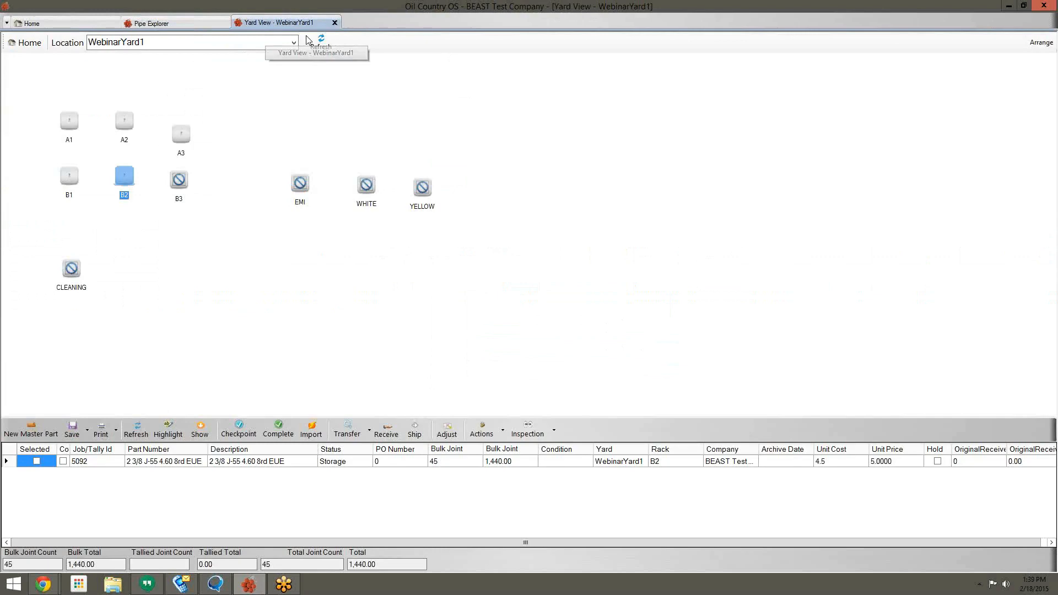
{"action": "left_click", "coordinate": [322, 44]}
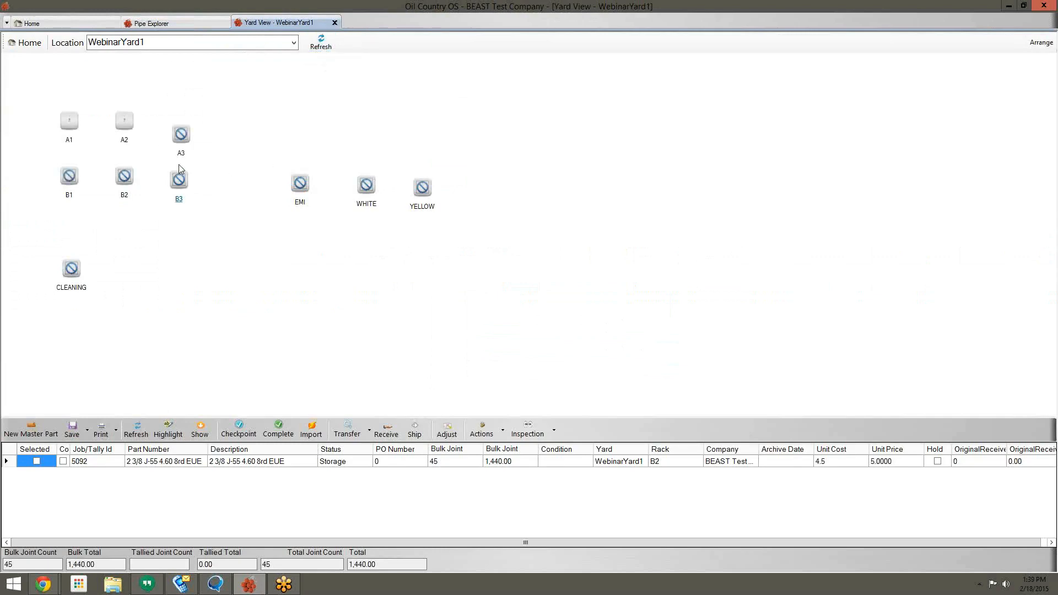
{"action": "left_click", "coordinate": [124, 123]}
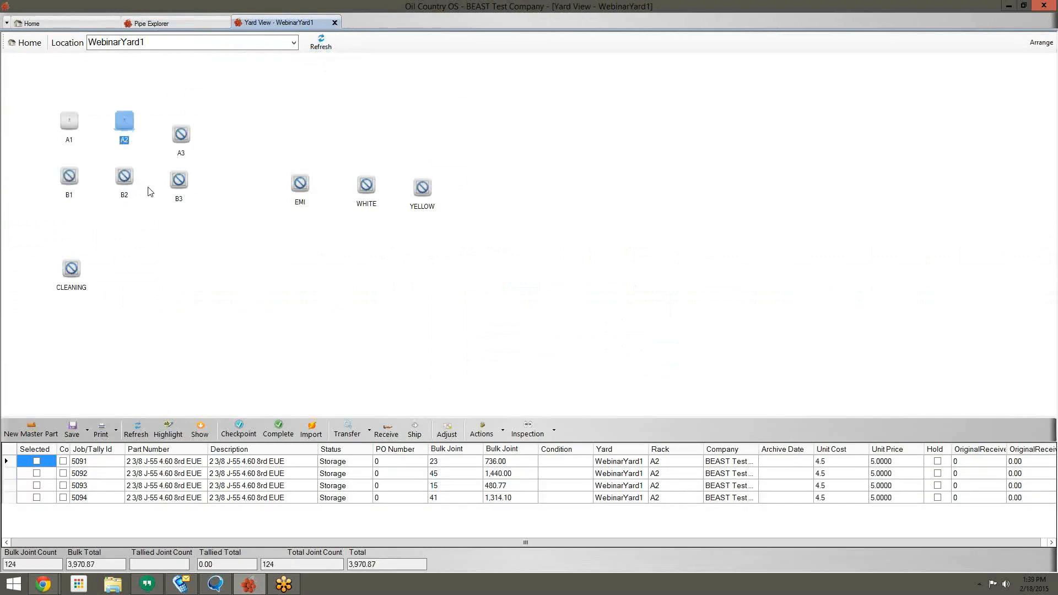
{"action": "left_click", "coordinate": [183, 136]}
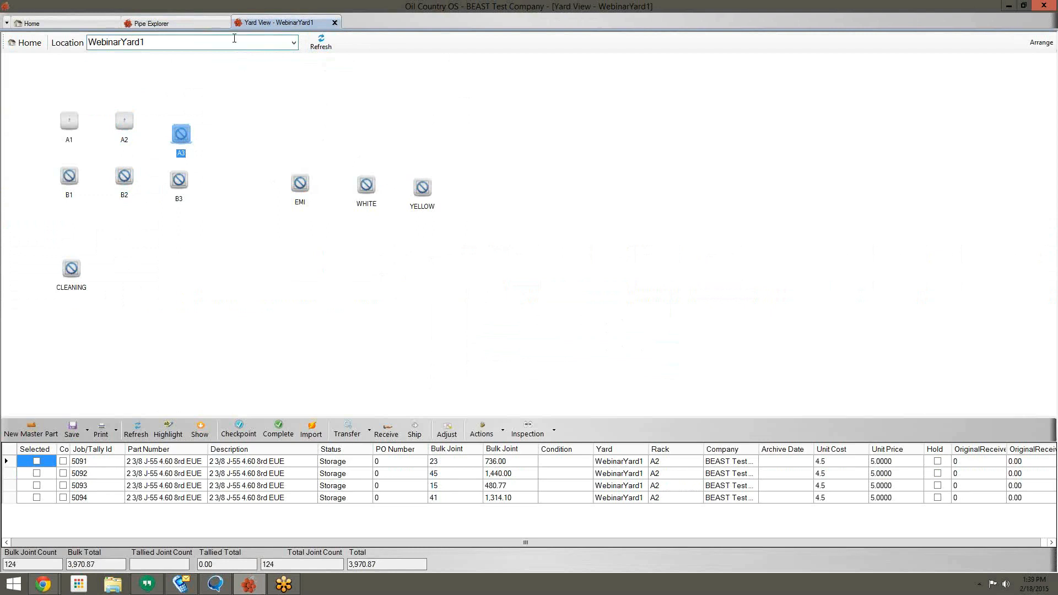
{"action": "left_click", "coordinate": [117, 119]}
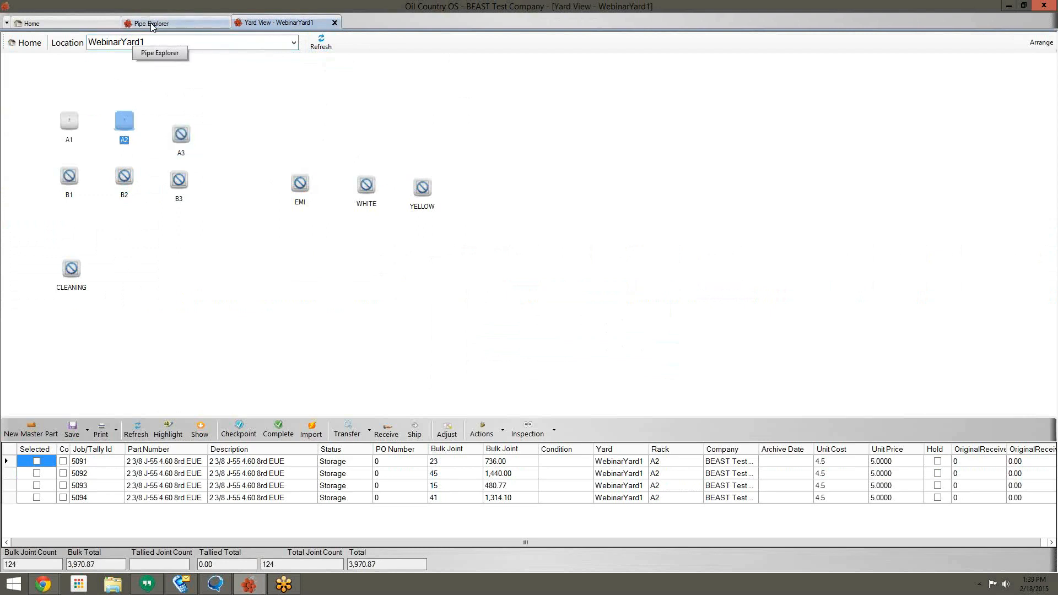
{"action": "left_click", "coordinate": [70, 120]}
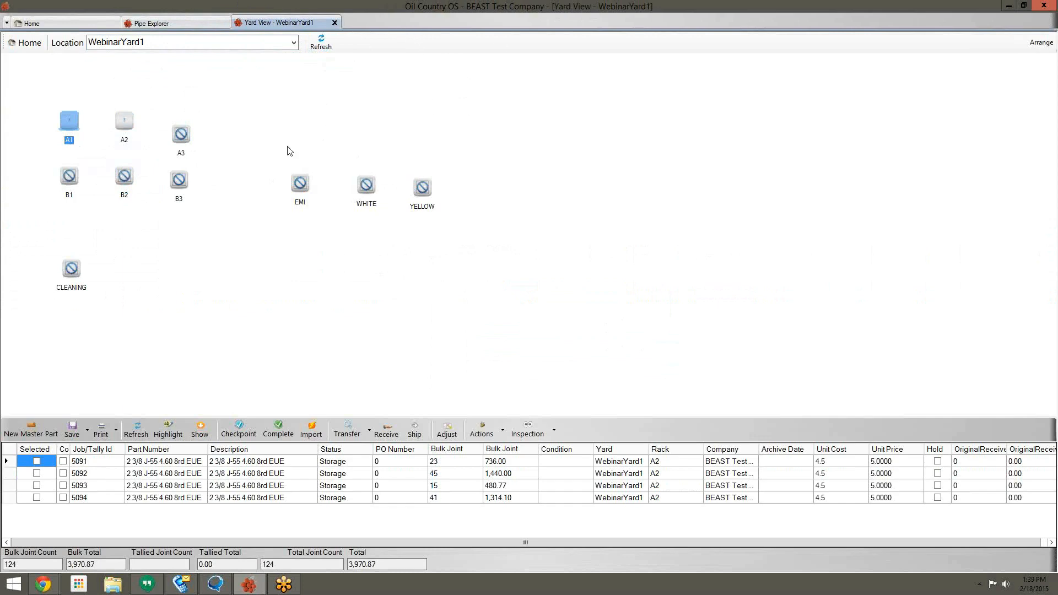
{"action": "left_click", "coordinate": [75, 121]}
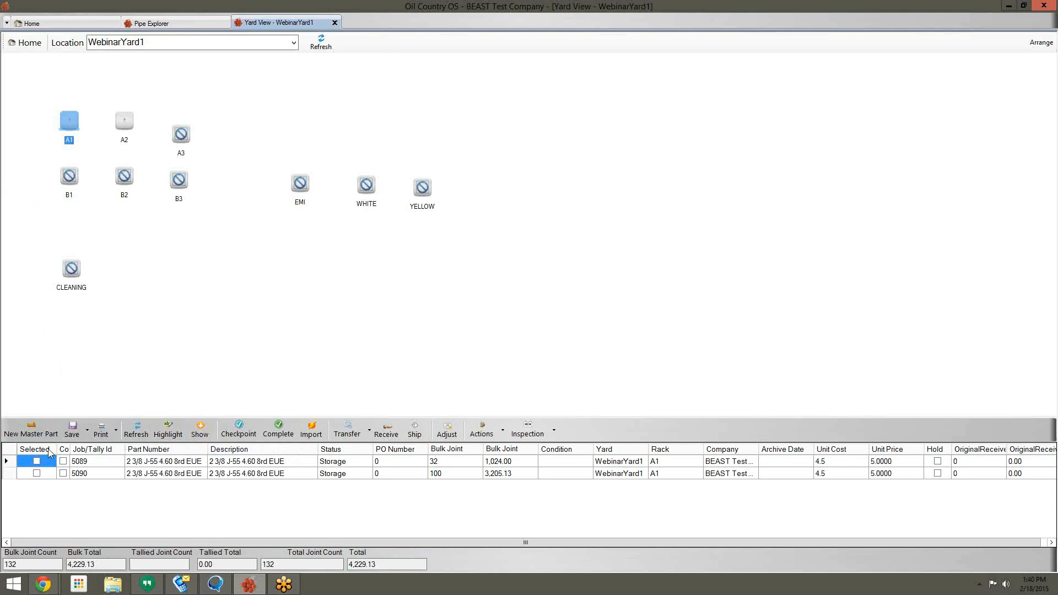
Step: Select all of rack A2's tallies 5091–5094 and start an outbound truck for them
{"action": "left_click", "coordinate": [125, 130]}
{"action": "left_click", "coordinate": [175, 180]}
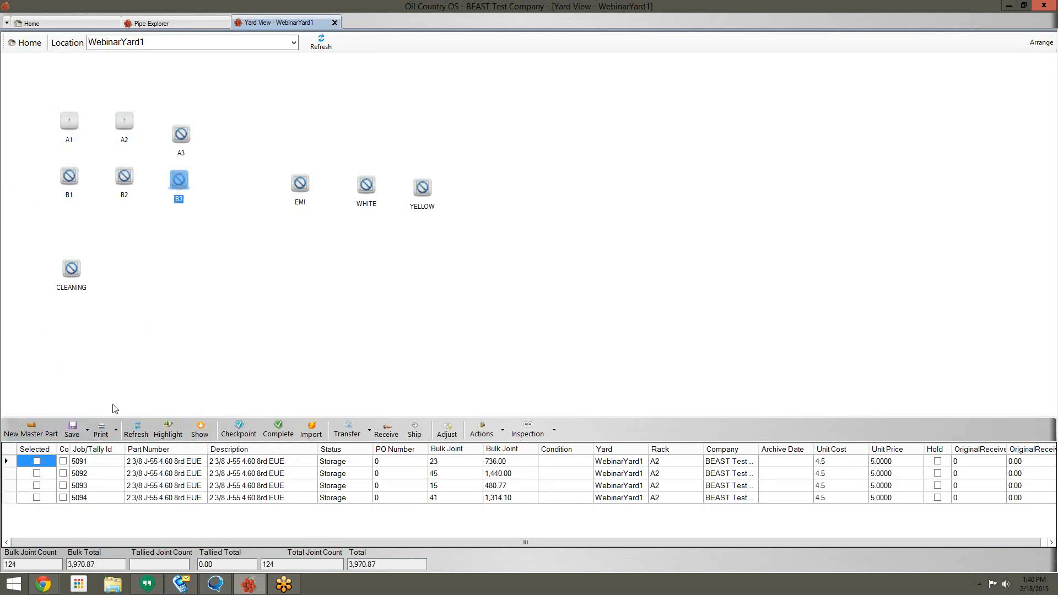
{"action": "right_click", "coordinate": [30, 453]}
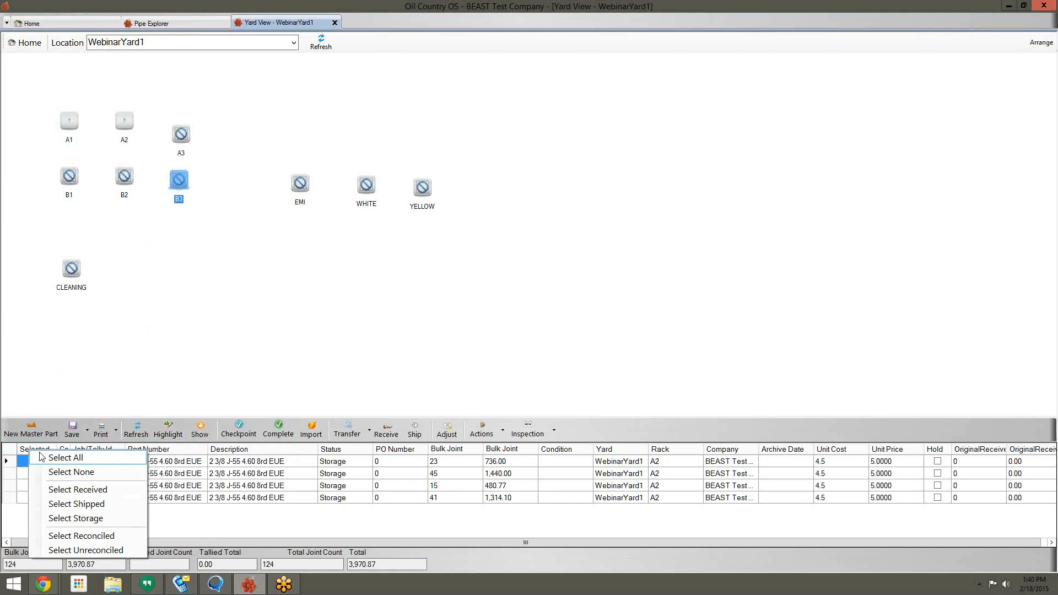
{"action": "left_click", "coordinate": [61, 457]}
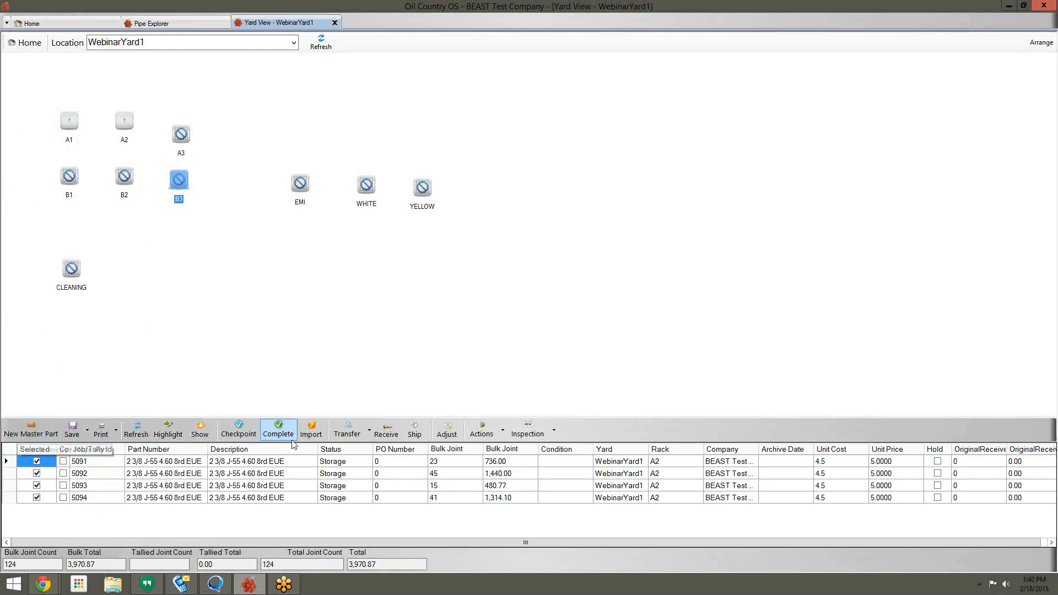
{"action": "left_click", "coordinate": [428, 436]}
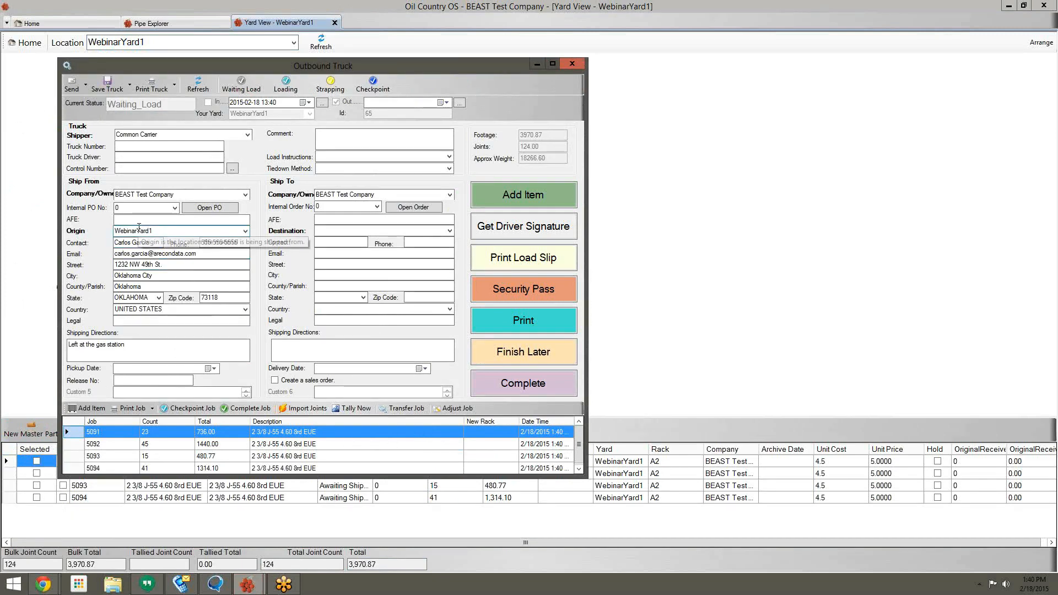
Step: Make Oklahoma 1 Back 40 the truck's destination and bring up the Pipe Explorer item picker
{"action": "left_click_drag", "start_coordinate": [299, 64], "coordinate": [338, 13]}
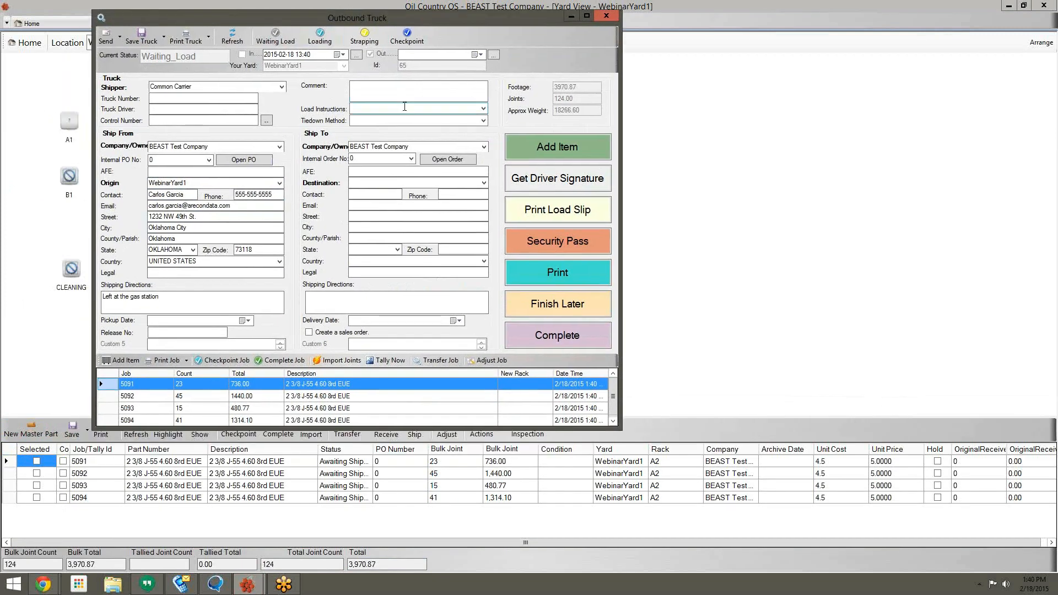
{"action": "left_click", "coordinate": [484, 183]}
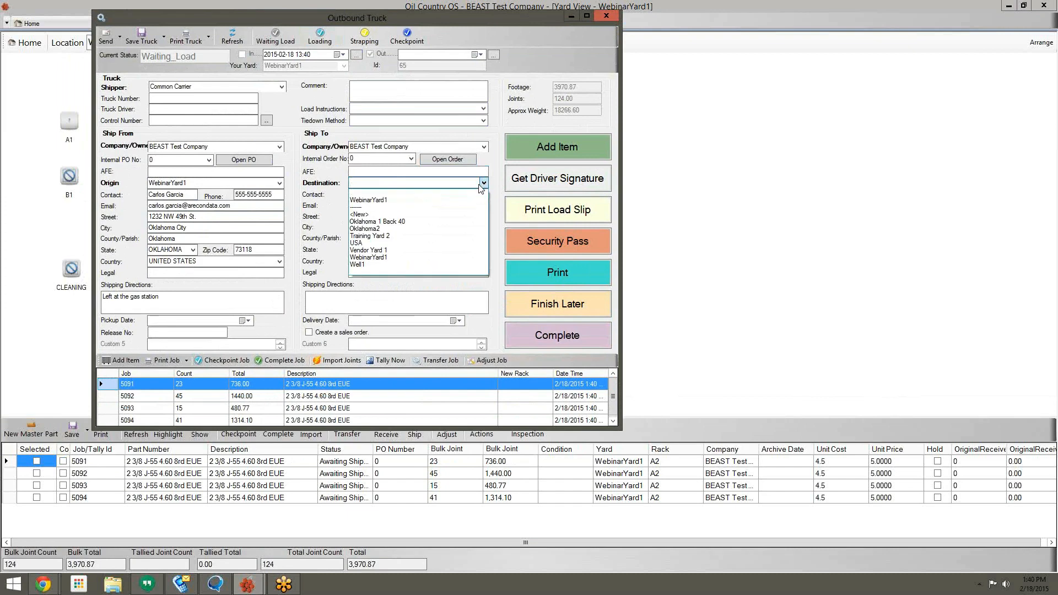
{"action": "left_click", "coordinate": [414, 223]}
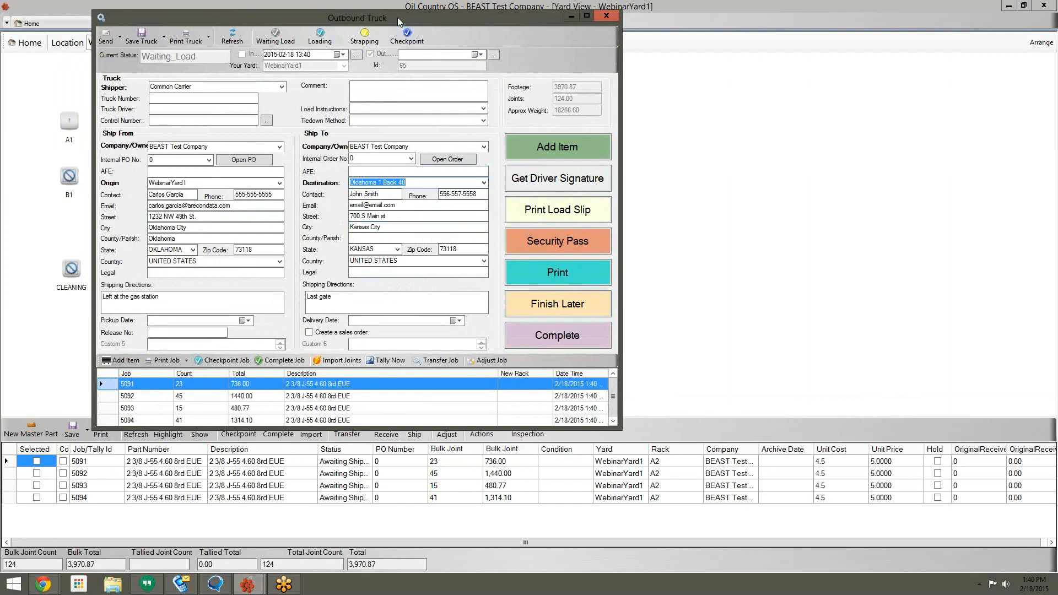
{"action": "left_click_drag", "start_coordinate": [400, 18], "coordinate": [402, 13]}
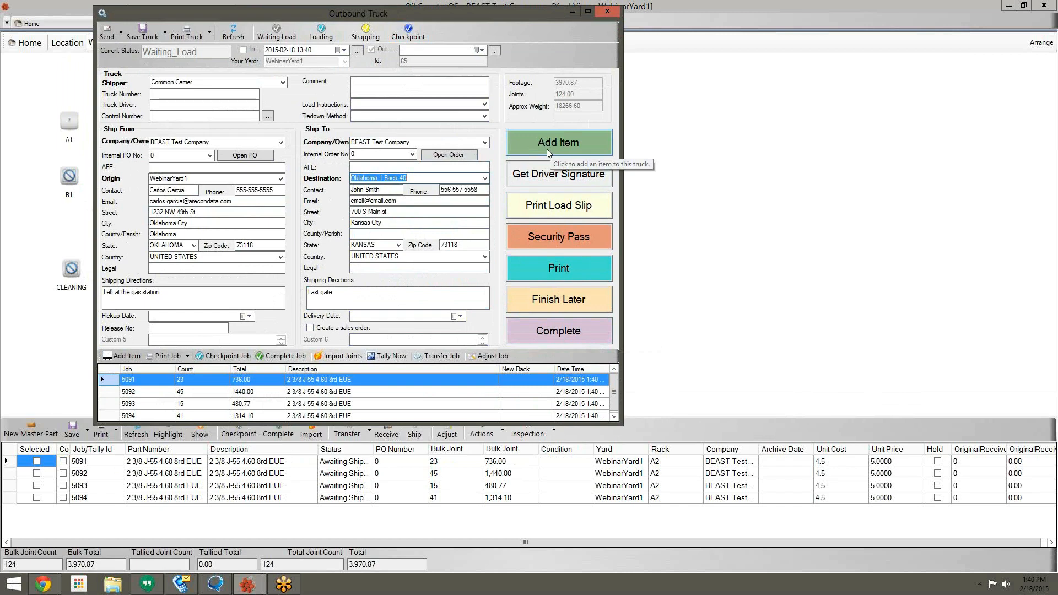
{"action": "left_click", "coordinate": [584, 138]}
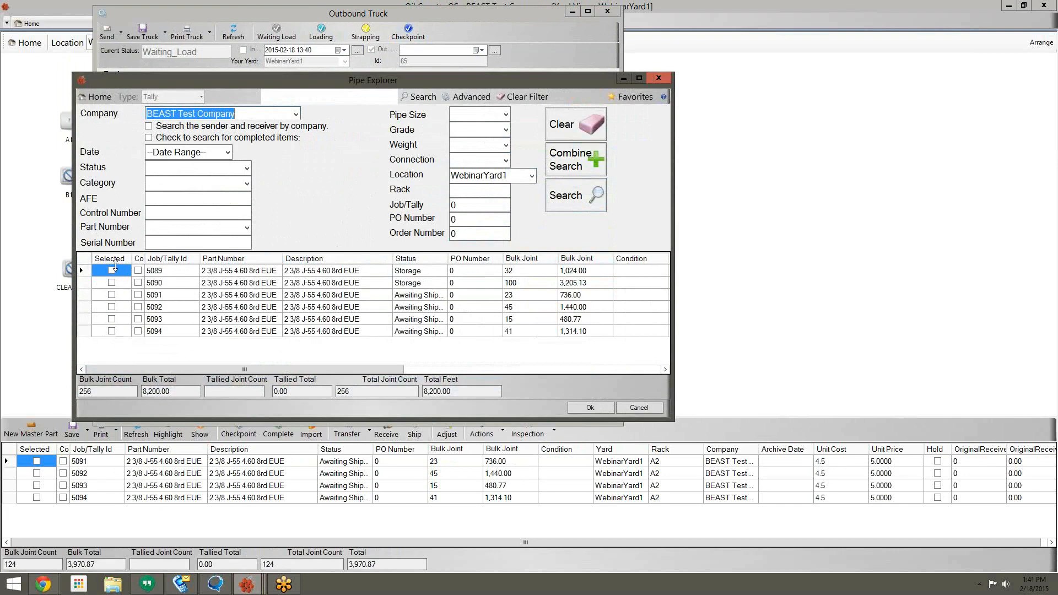
Step: Tick tallies 5089 and 5090 in Pipe Explorer, then cancel so the truck keeps only 5091–5094
{"action": "left_click", "coordinate": [112, 270]}
{"action": "left_click", "coordinate": [112, 282]}
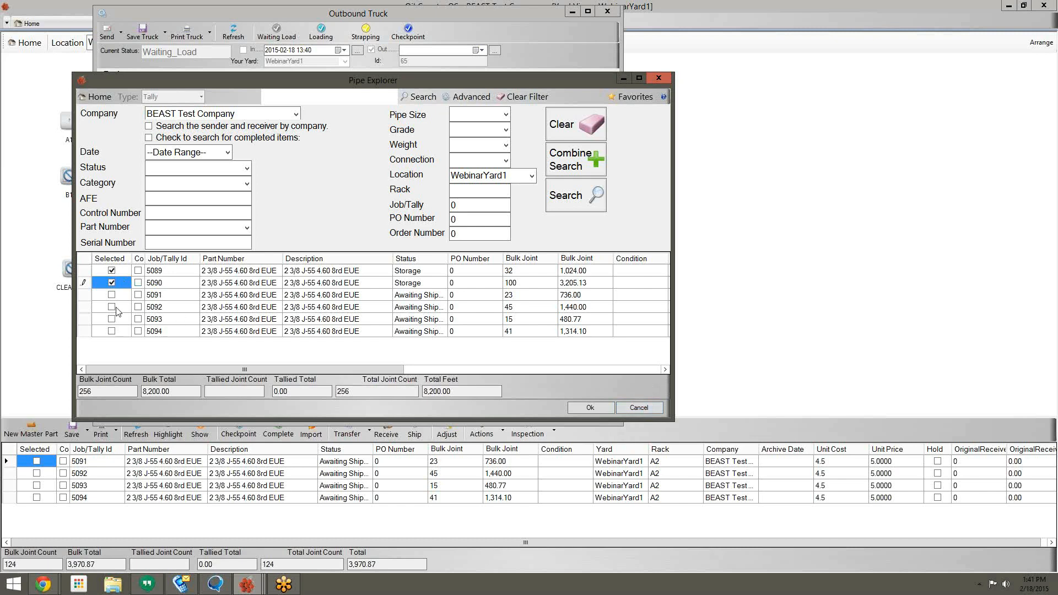
{"action": "left_click", "coordinate": [639, 408]}
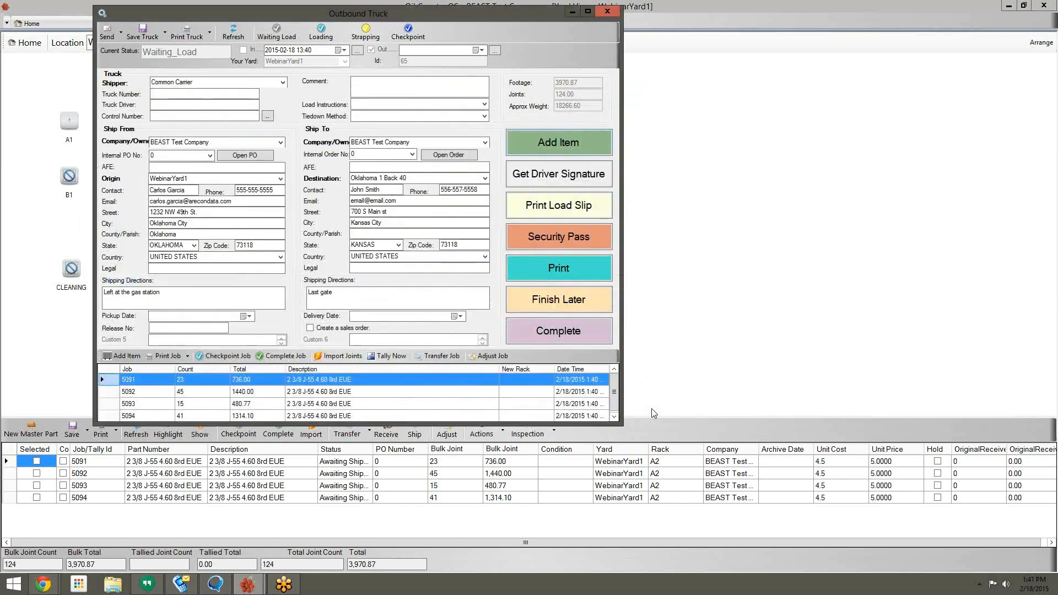
Step: Complete the outbound truck carrying 5091–5094, finishing its job tallies immediately
{"action": "left_click_drag", "start_coordinate": [504, 13], "coordinate": [527, 7]}
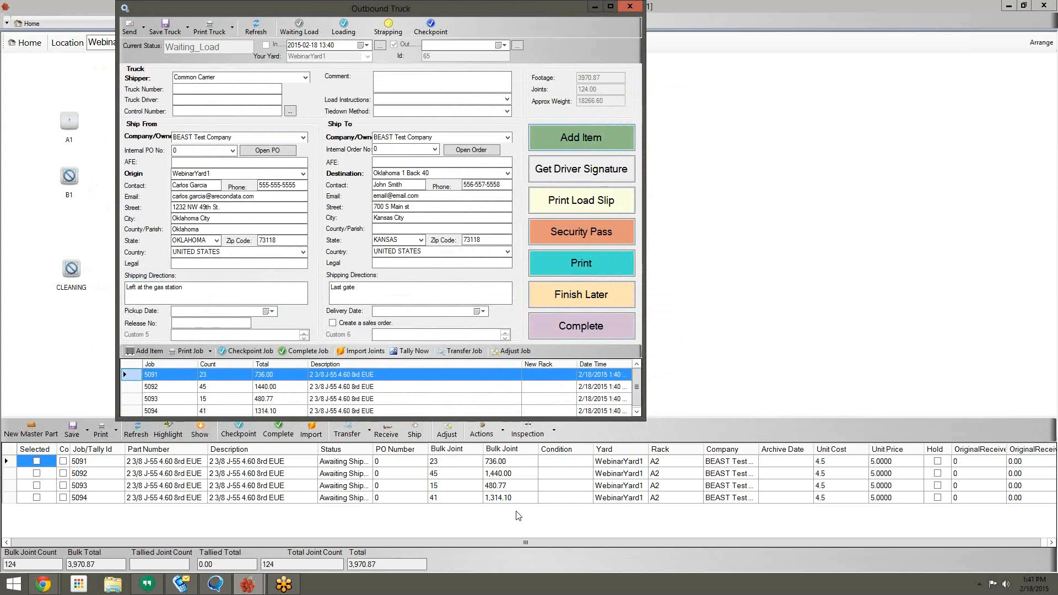
{"action": "left_click", "coordinate": [617, 327]}
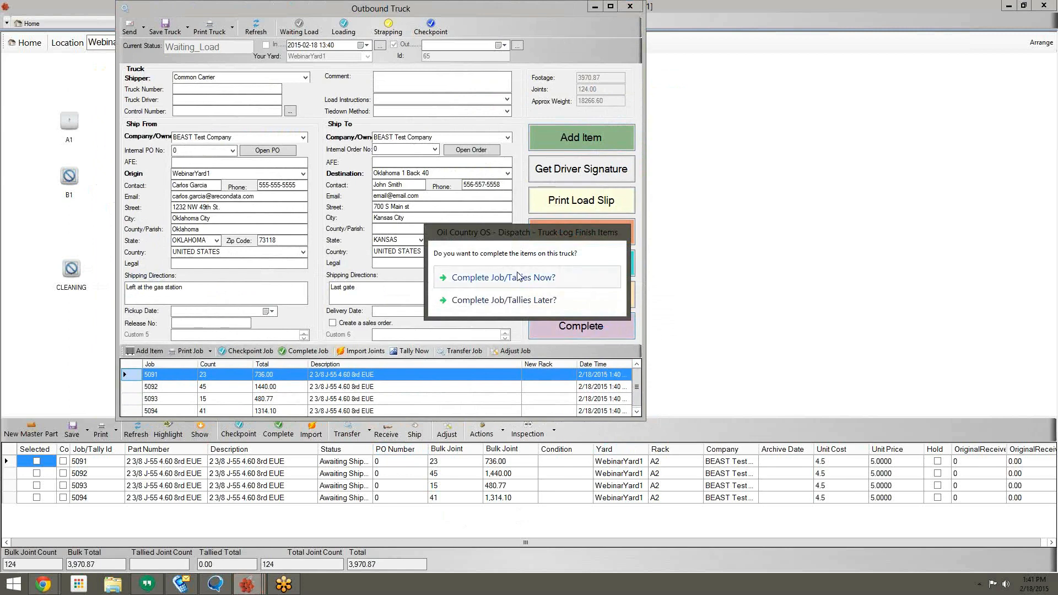
{"action": "left_click", "coordinate": [518, 277]}
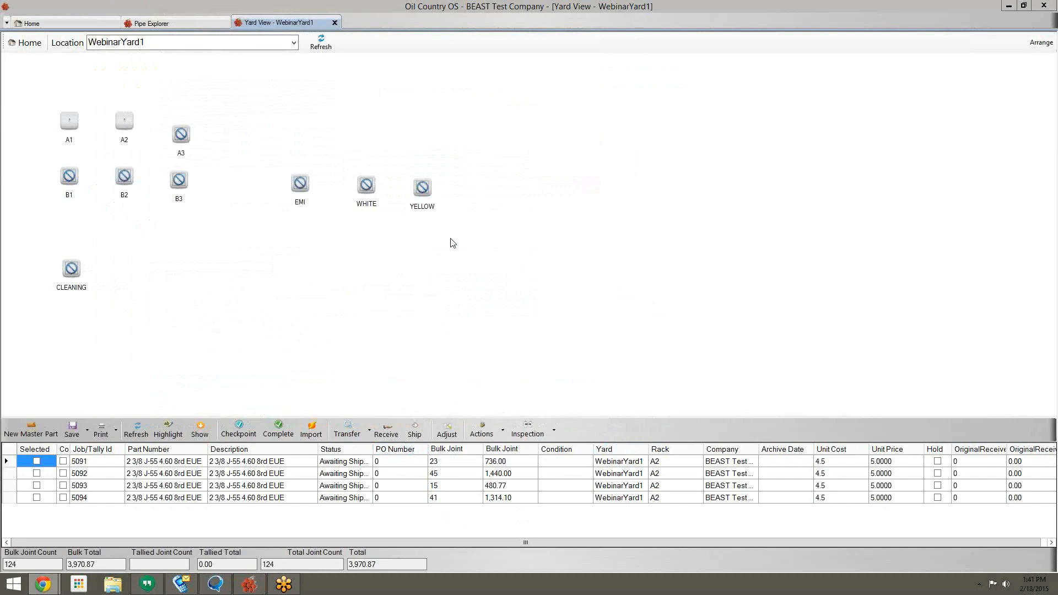
Step: Refresh the WebinarYard1 yard view, confirm rack A2's grid is empty, and go back Home
{"action": "left_click", "coordinate": [326, 43]}
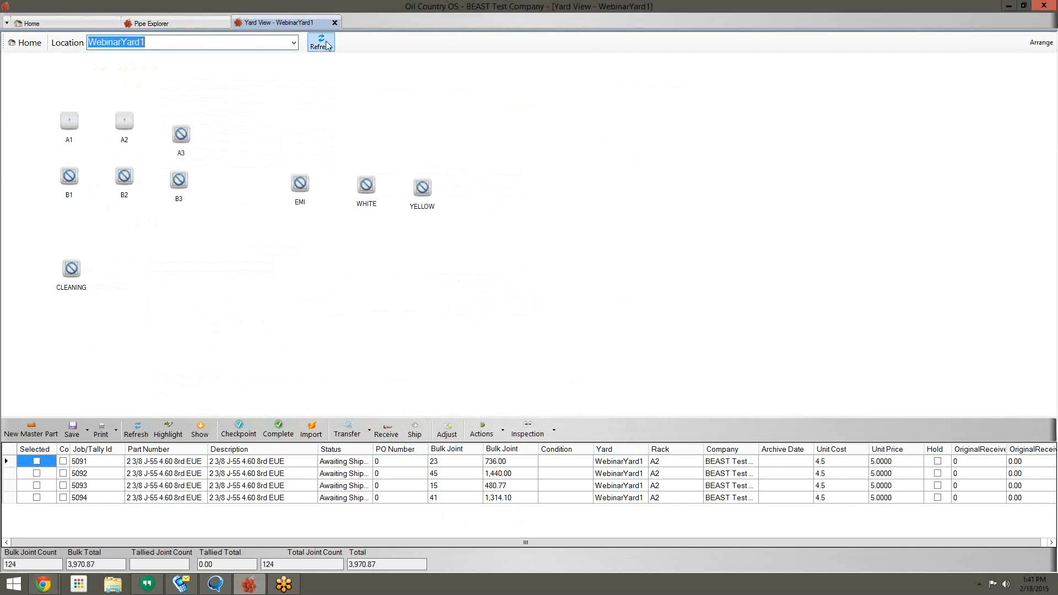
{"action": "left_click", "coordinate": [125, 123]}
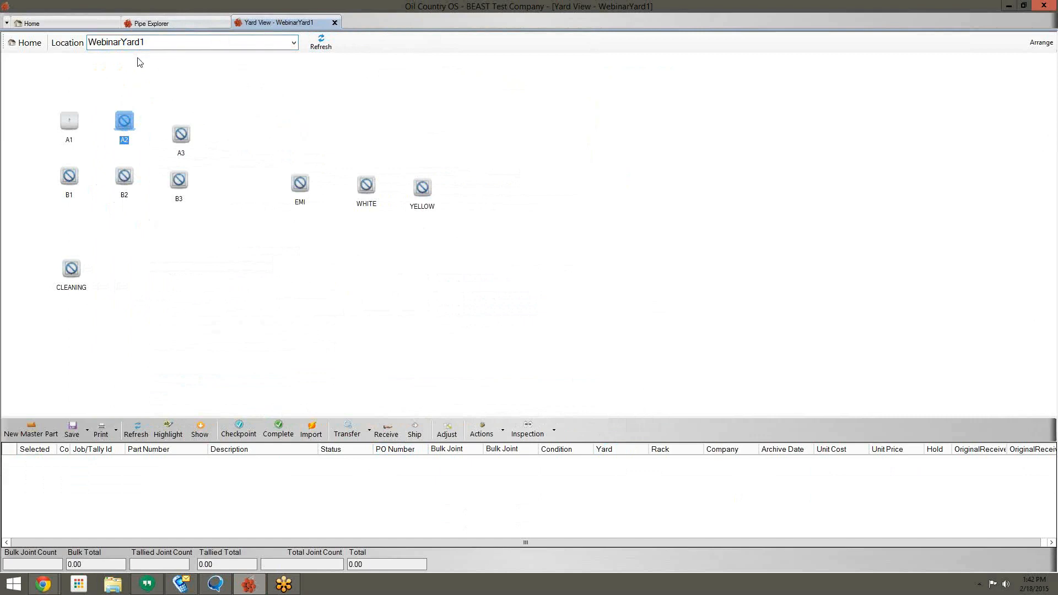
{"action": "left_click", "coordinate": [92, 24]}
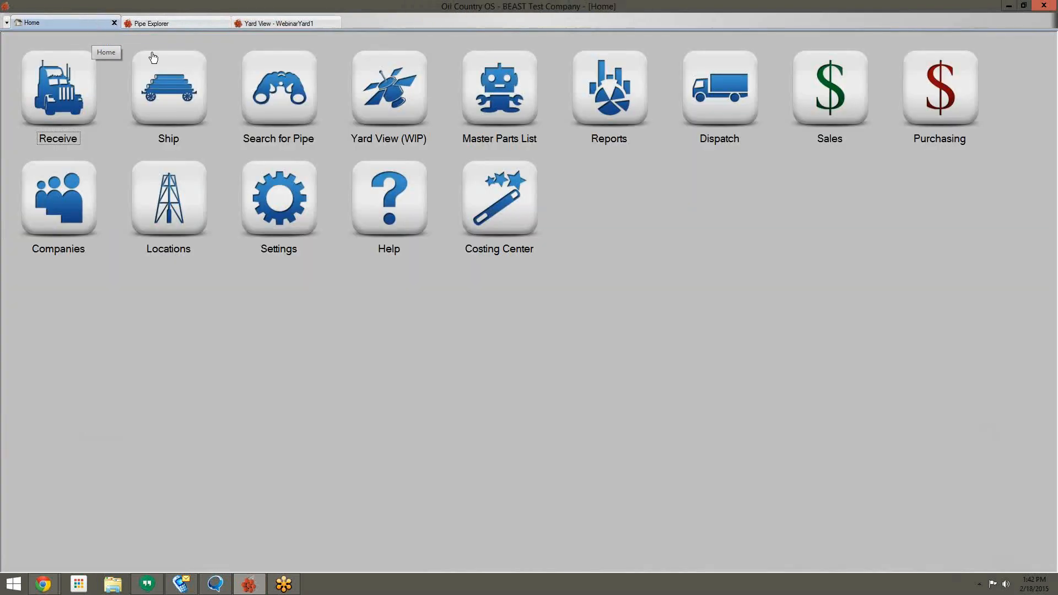
Step: Open Order Explorer from Sales and begin a blank new sales order
{"action": "left_click", "coordinate": [806, 101]}
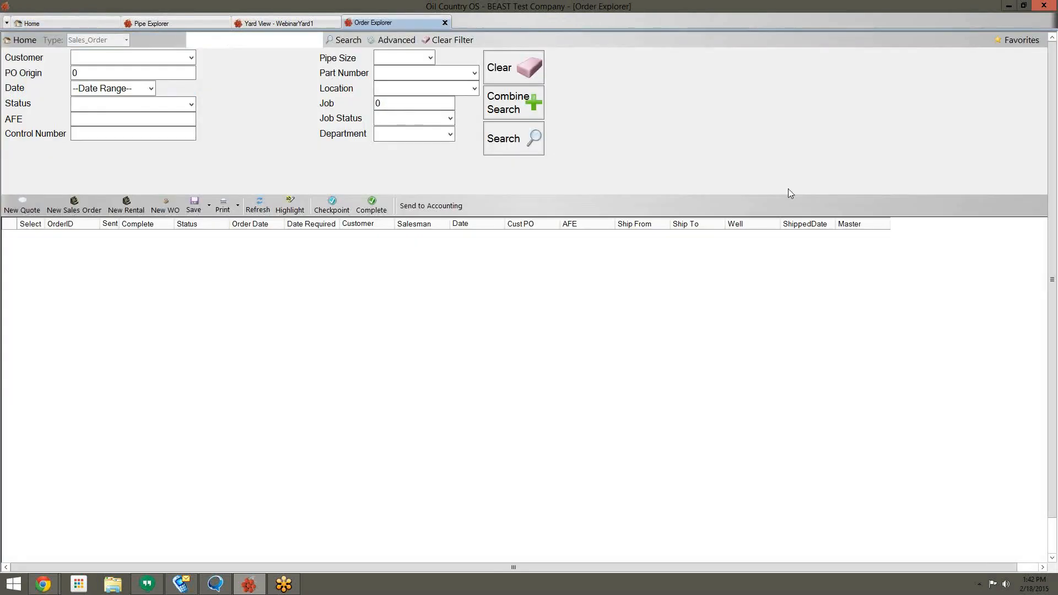
{"action": "left_click", "coordinate": [73, 210]}
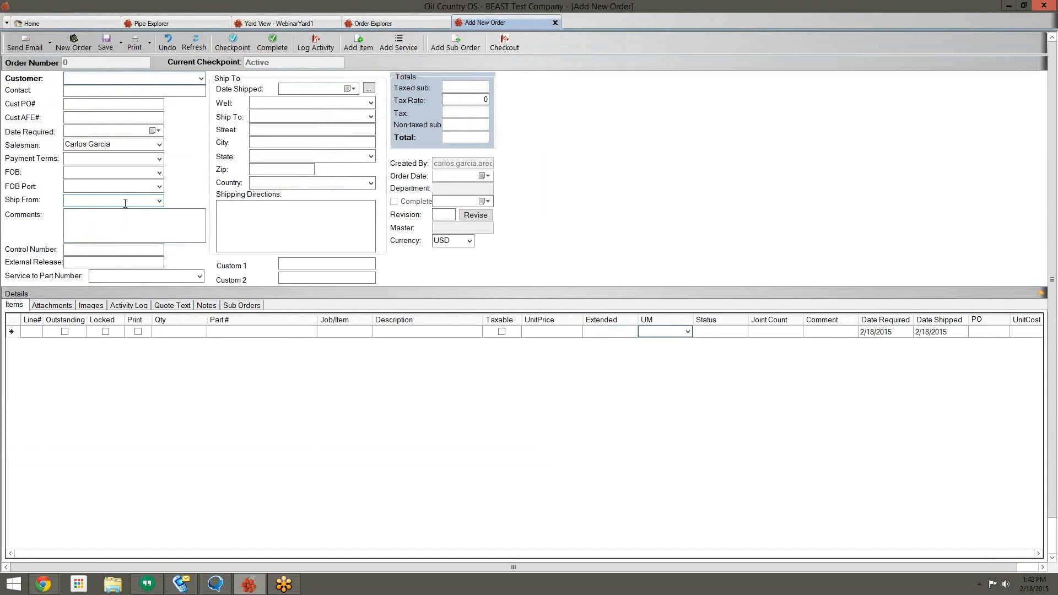
Step: Set Example Customer as the order's customer and Well1 as its well
{"action": "left_click", "coordinate": [201, 78]}
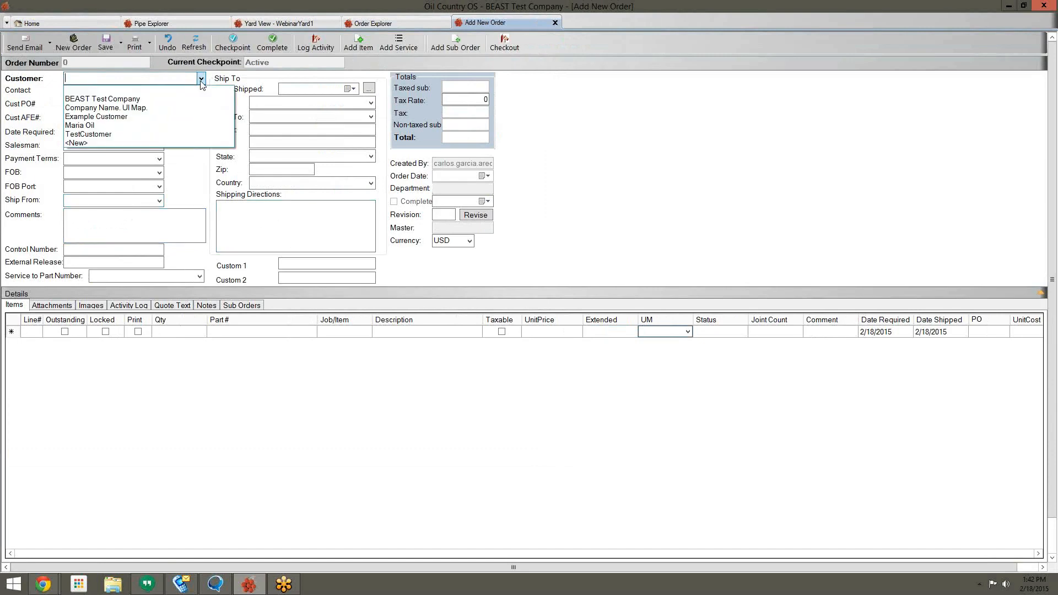
{"action": "left_click", "coordinate": [139, 119]}
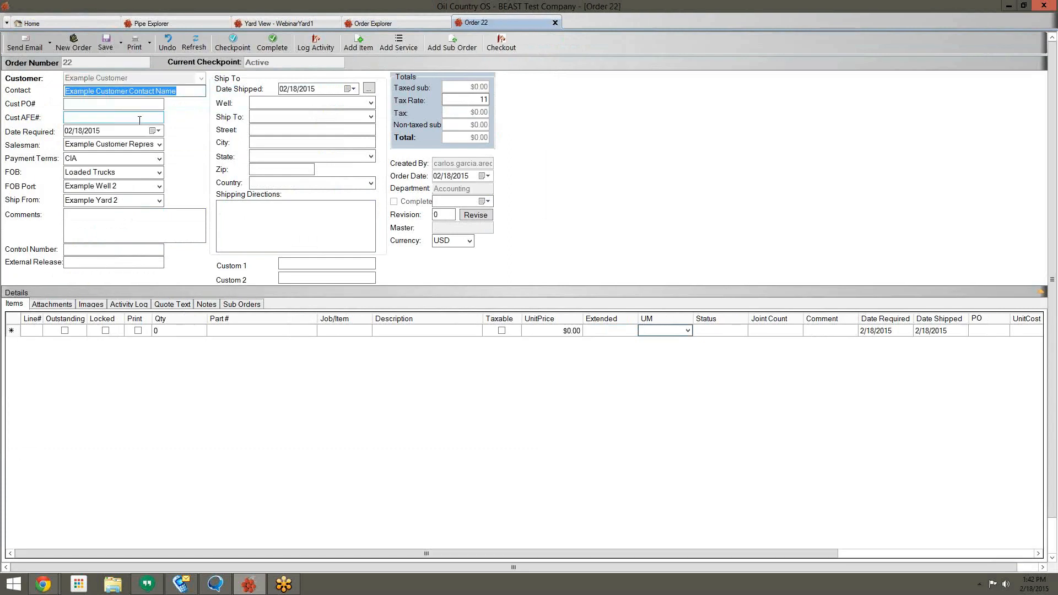
{"action": "left_click", "coordinate": [371, 103]}
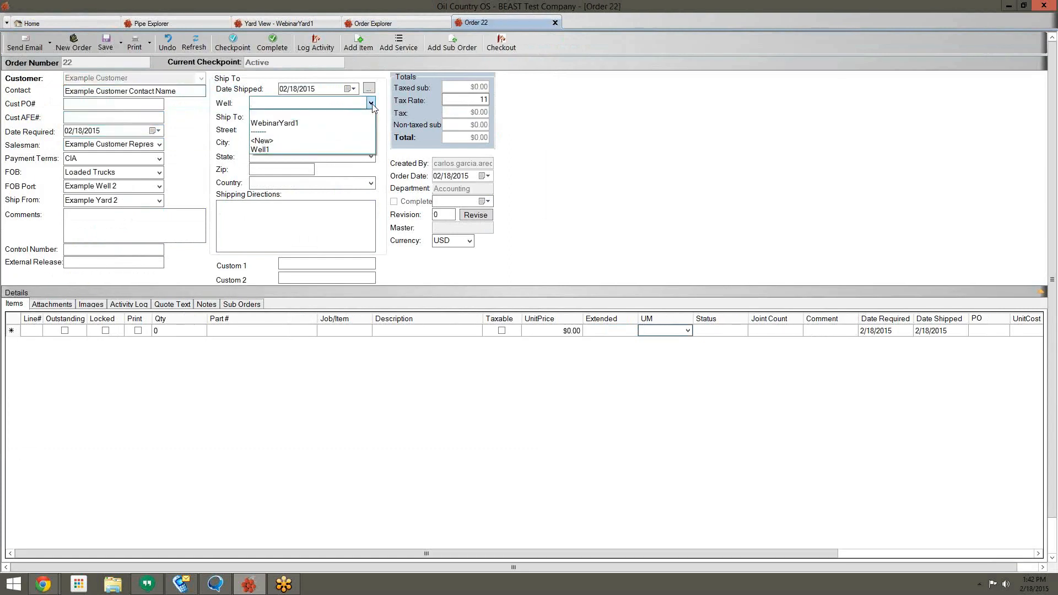
{"action": "left_click", "coordinate": [358, 148]}
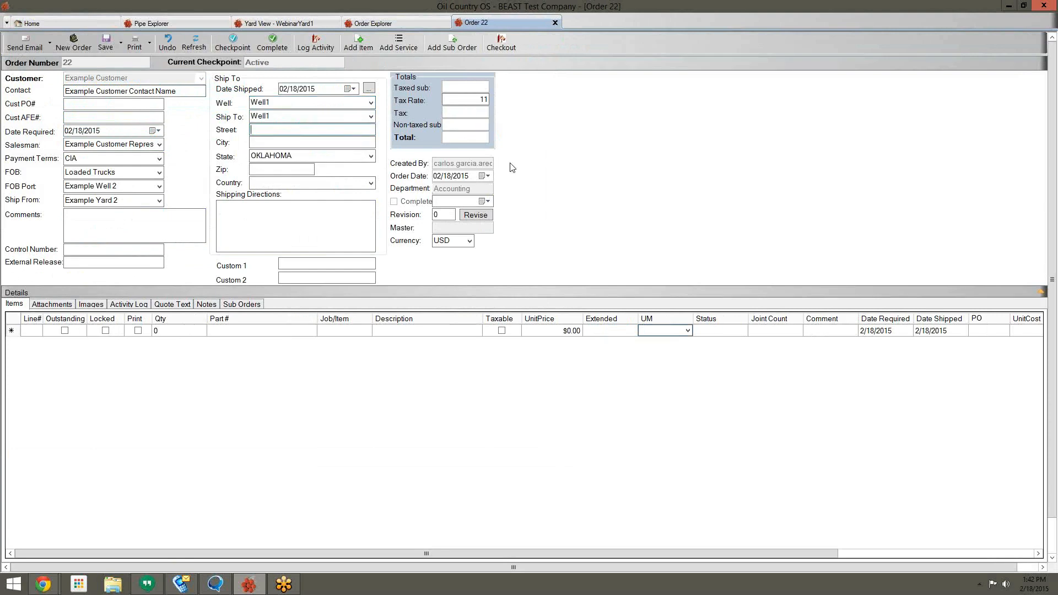
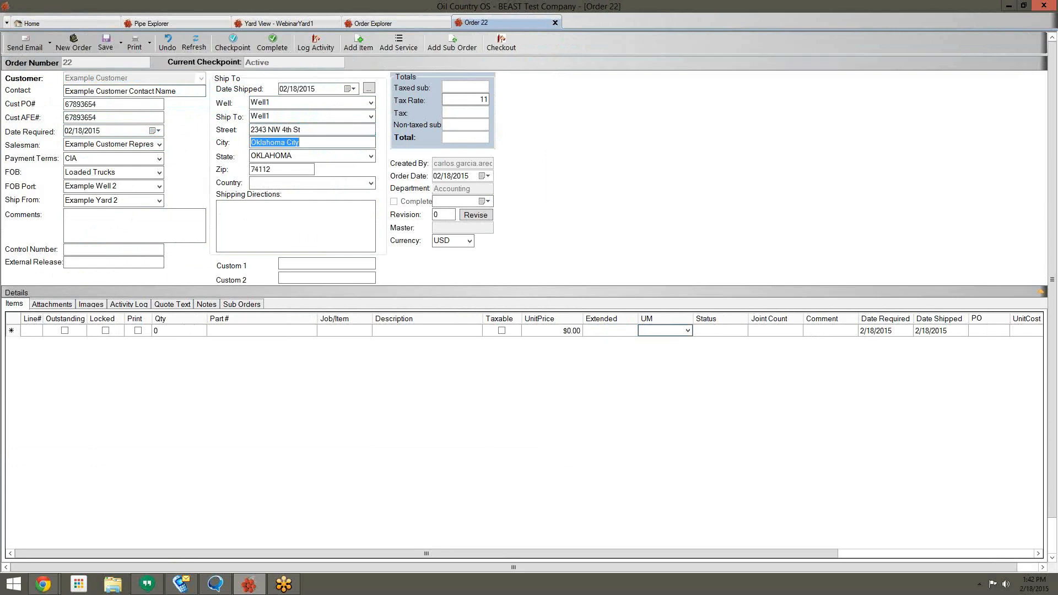
{"action": "type", "text": "O"}
{"action": "type", "text": "klahoma city"}
{"action": "key", "text": "Tab"}
{"action": "key", "text": "Tab"}
{"action": "key", "text": "Tab"}
{"action": "type", "text": "unit"}
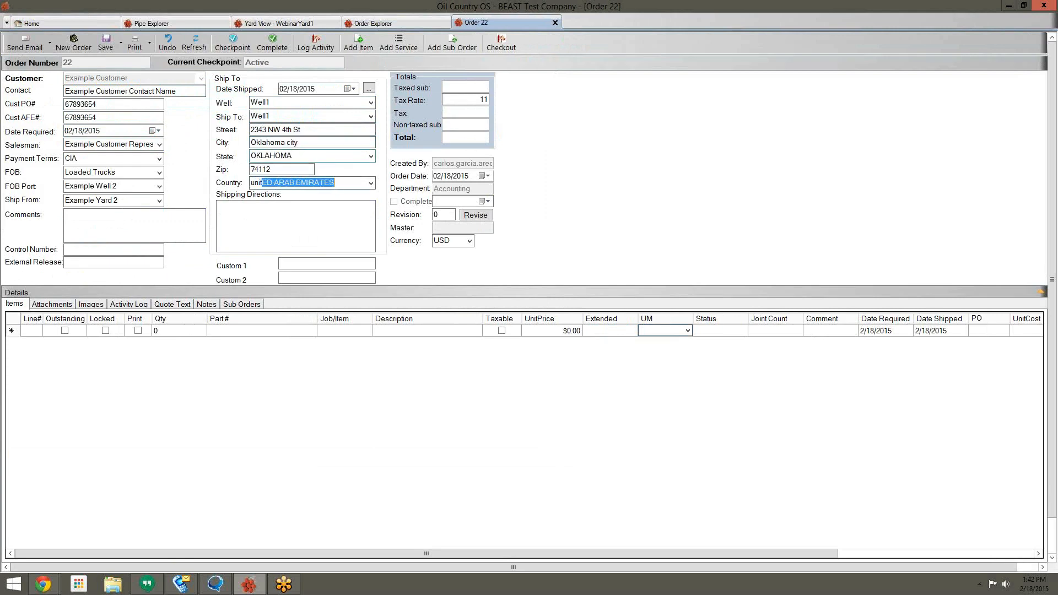
{"action": "type", "text": "ed s"}
{"action": "key", "text": "Tab"}
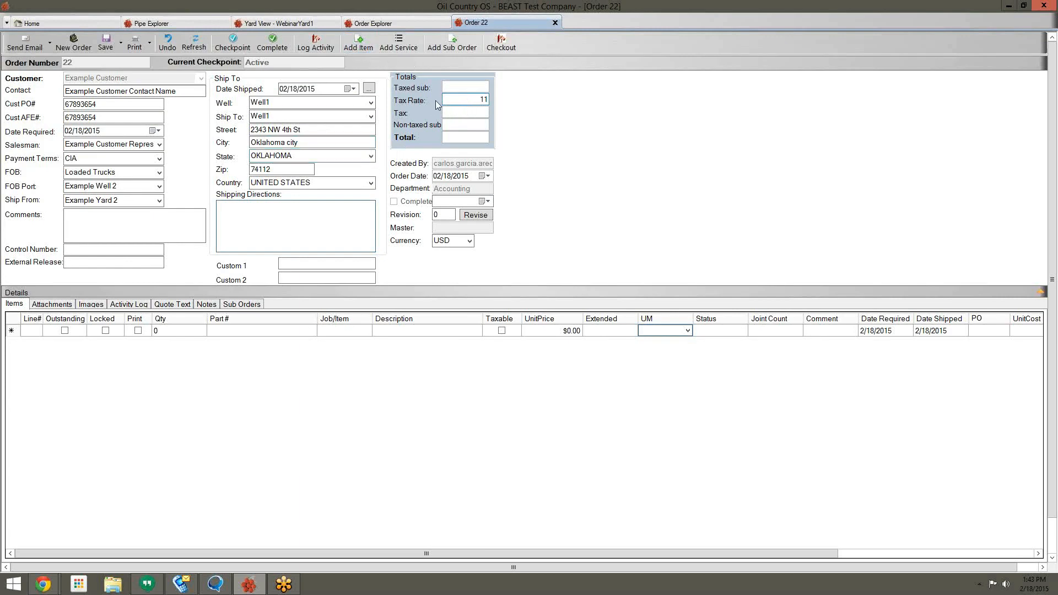
{"action": "left_click", "coordinate": [360, 46]}
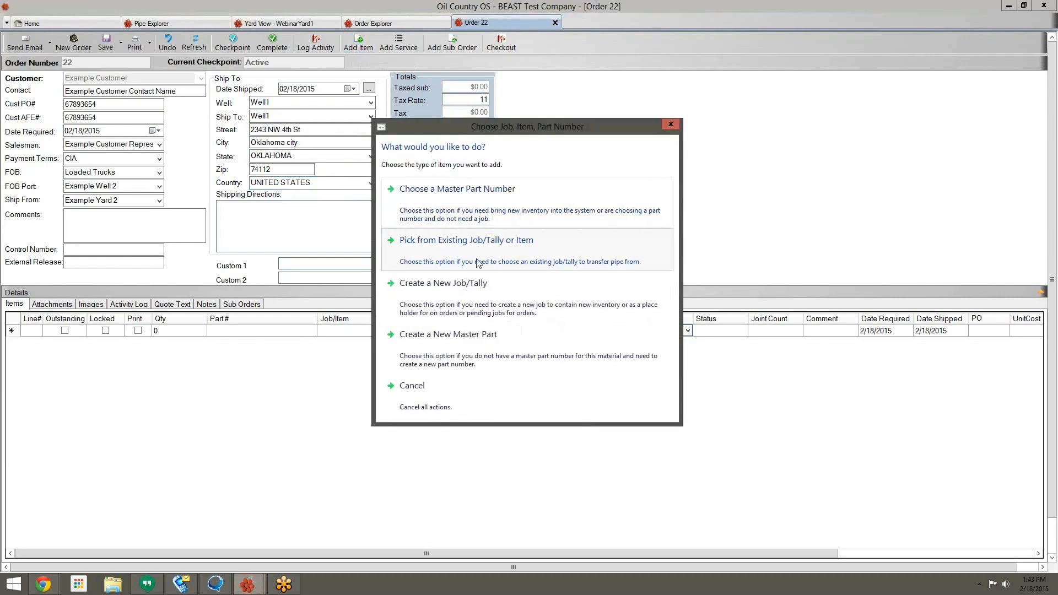
Step: Pick existing tallies 5089 and 5090 from Pipe Explorer as two order lines at $5.00 per foot
{"action": "left_click", "coordinate": [470, 283]}
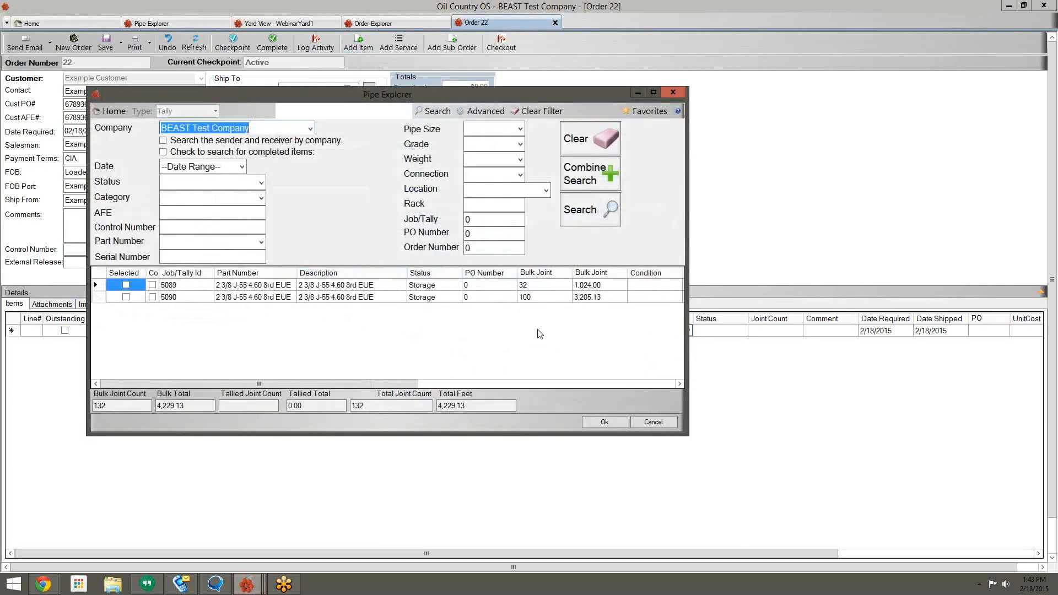
{"action": "left_click_drag", "start_coordinate": [689, 342], "coordinate": [856, 342]}
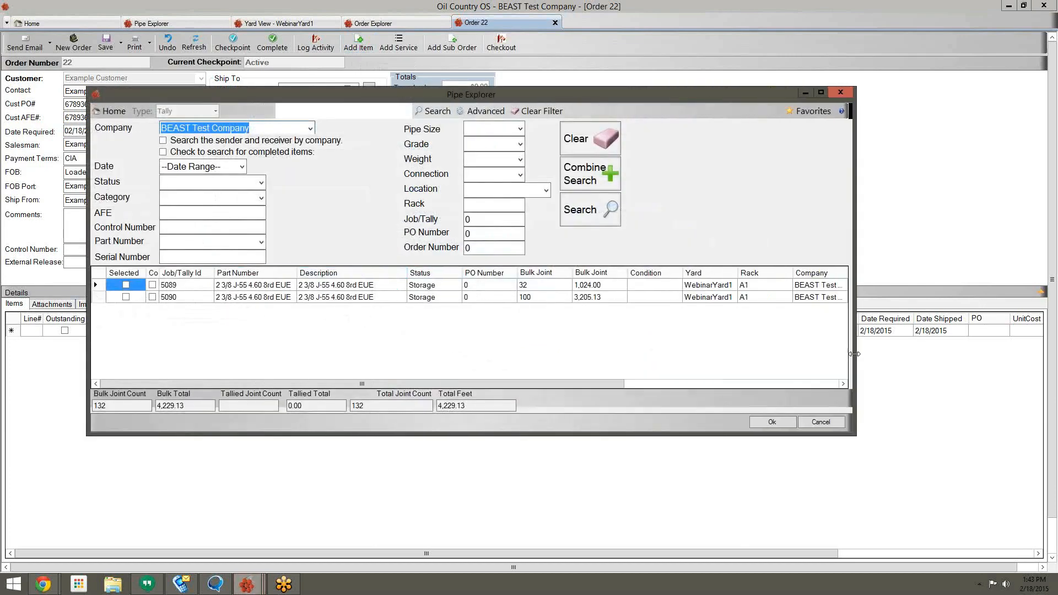
{"action": "left_click", "coordinate": [752, 285]}
{"action": "left_click", "coordinate": [759, 298]}
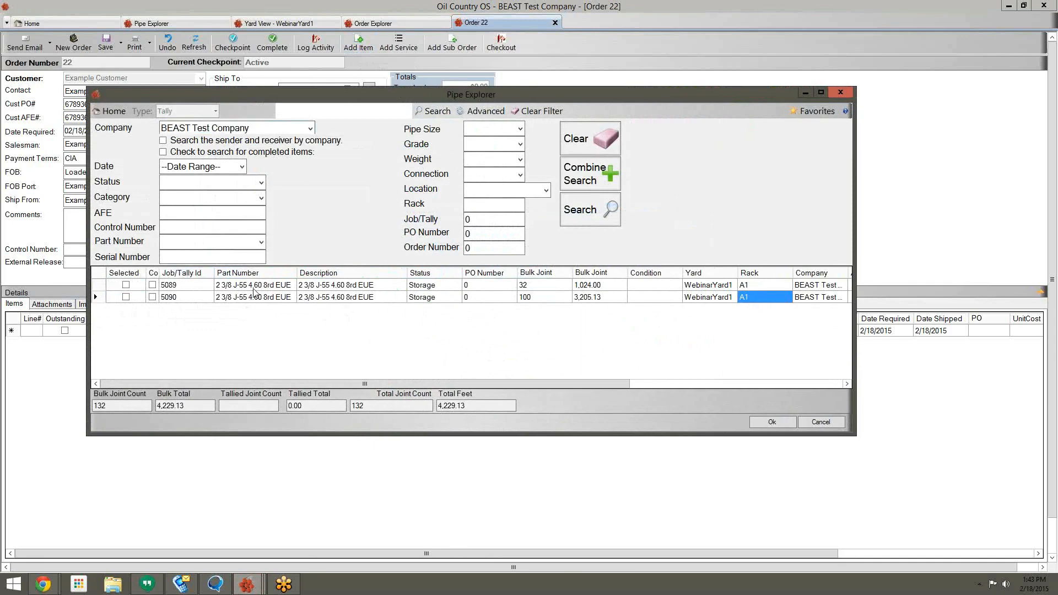
{"action": "left_click", "coordinate": [126, 285]}
{"action": "left_click", "coordinate": [126, 297]}
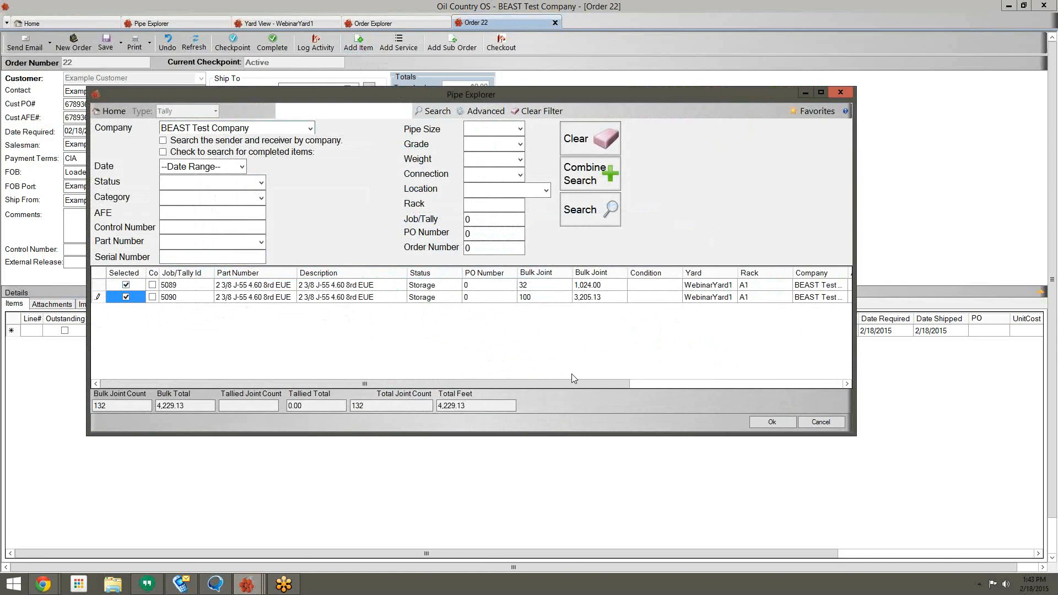
{"action": "left_click", "coordinate": [774, 422]}
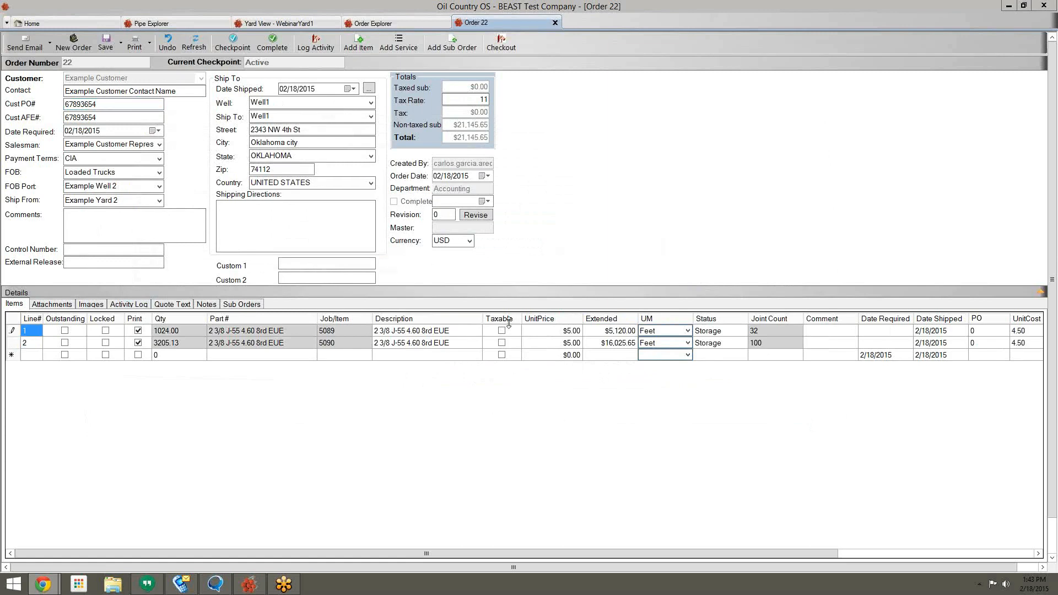
Step: Mark order lines 1 and 2 taxable and save, giving $2,326.02 tax and $23,471.67 total
{"action": "left_click", "coordinate": [105, 44]}
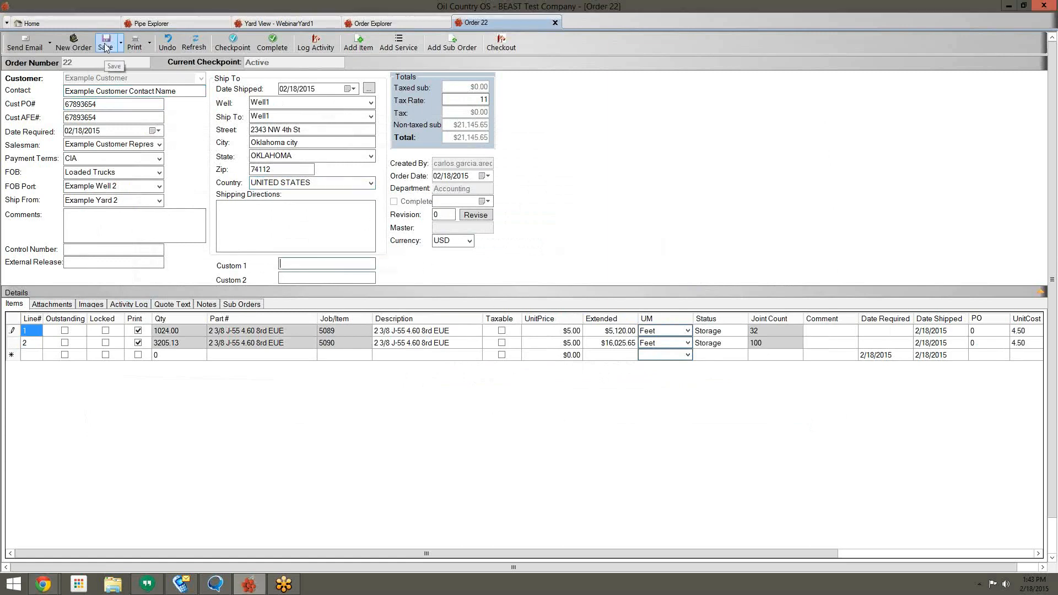
{"action": "left_click", "coordinate": [501, 330]}
{"action": "left_click", "coordinate": [502, 343]}
{"action": "left_click", "coordinate": [108, 45]}
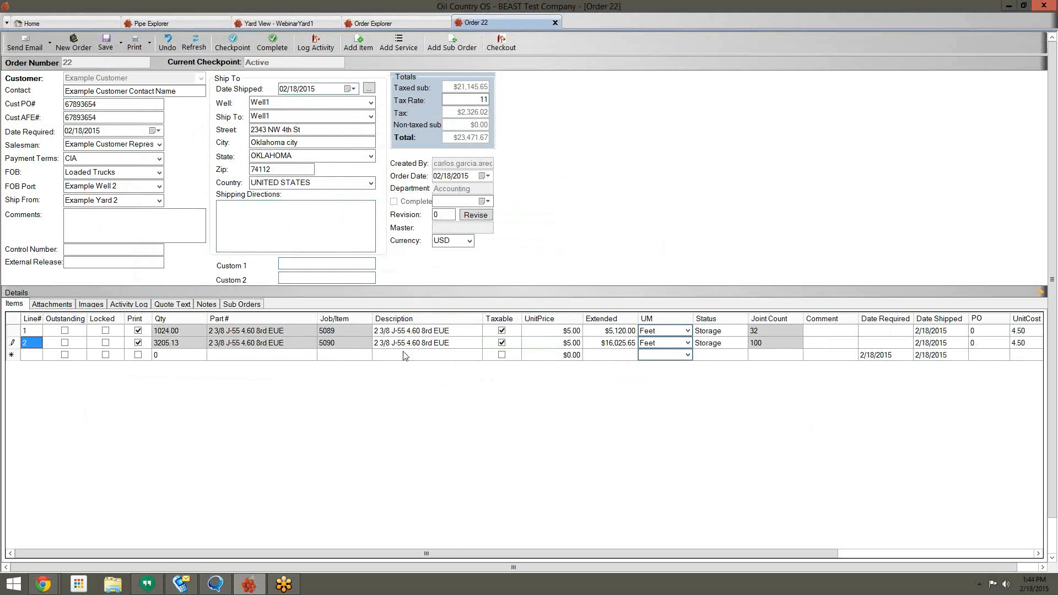
{"action": "left_click", "coordinate": [106, 41]}
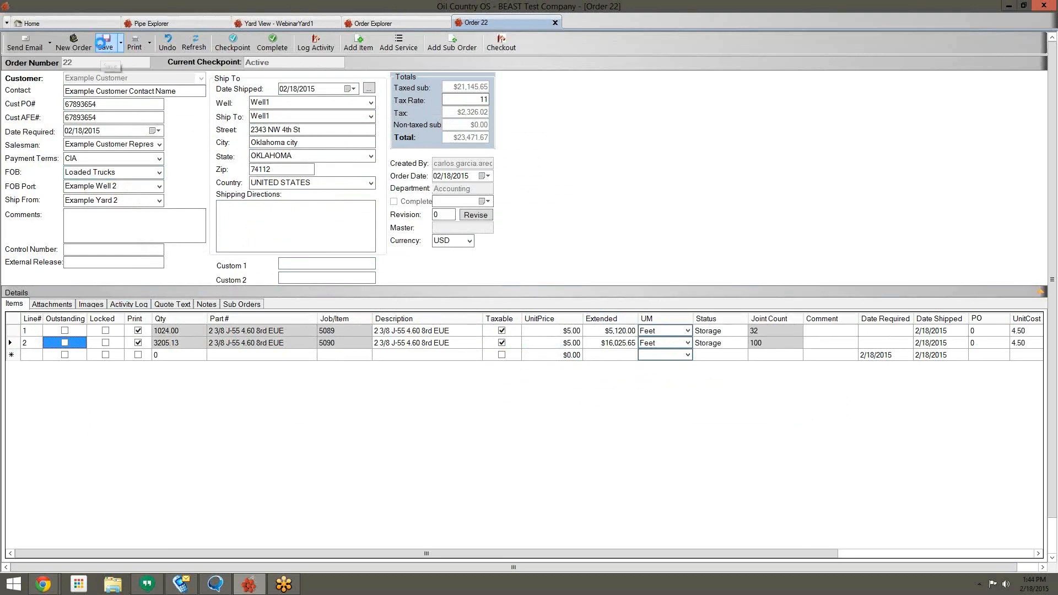
{"action": "left_click", "coordinate": [232, 42]}
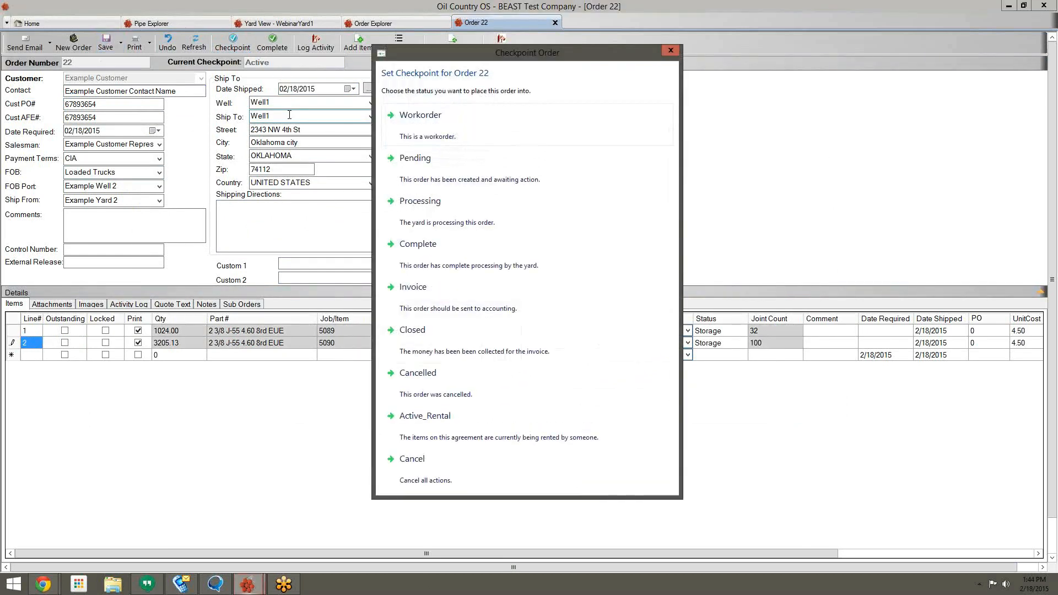
Step: Set order 22's checkpoint to Invoice, then preview the $23,471.67 invoice enlarged and close it
{"action": "left_click", "coordinate": [434, 298]}
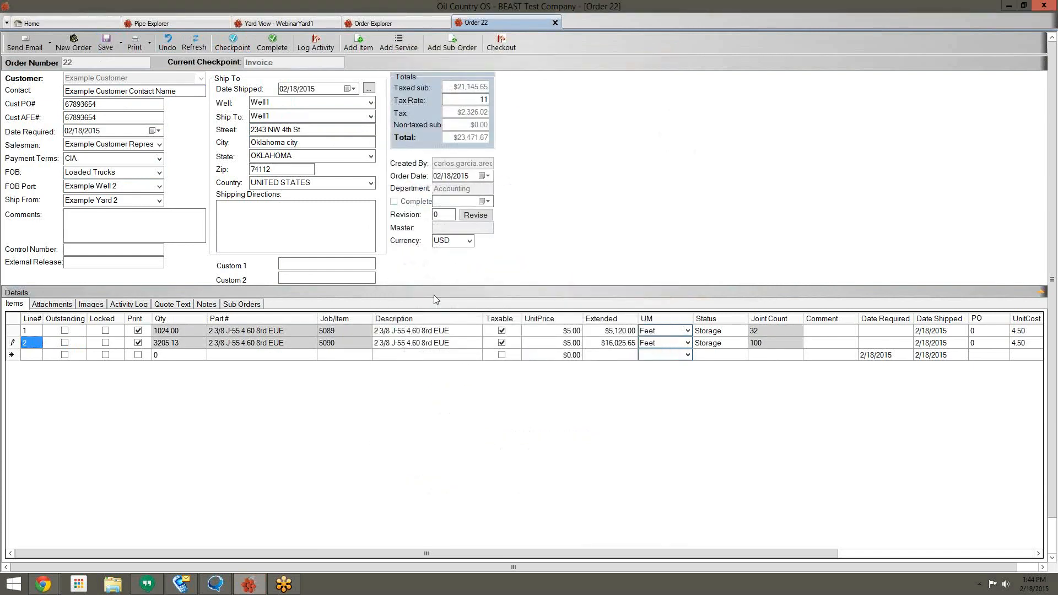
{"action": "left_click", "coordinate": [135, 50]}
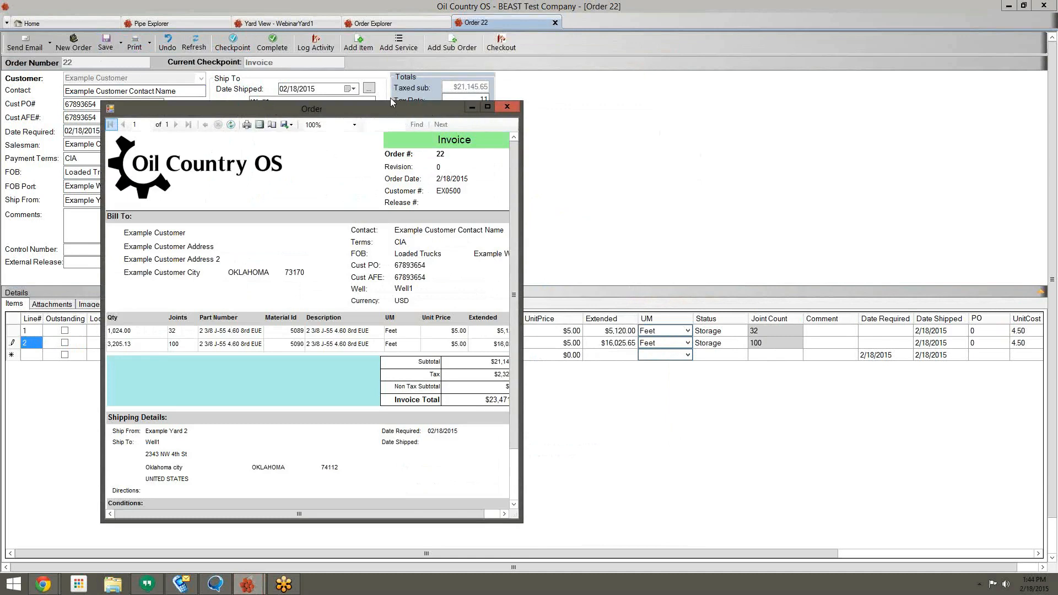
{"action": "left_click_drag", "start_coordinate": [392, 107], "coordinate": [389, 69]}
{"action": "left_click_drag", "start_coordinate": [523, 484], "coordinate": [680, 544]}
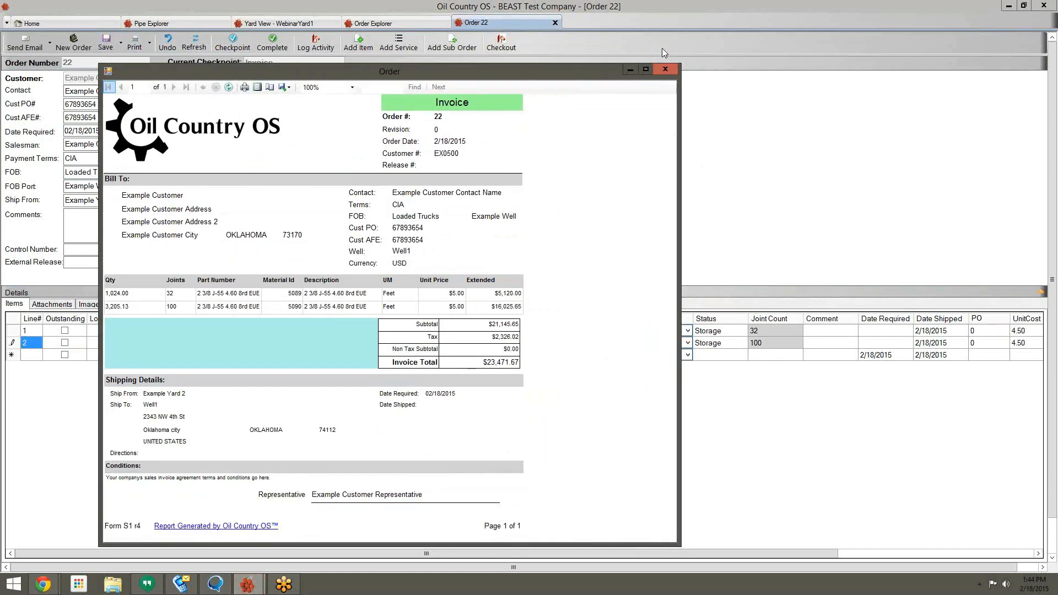
{"action": "left_click", "coordinate": [665, 70]}
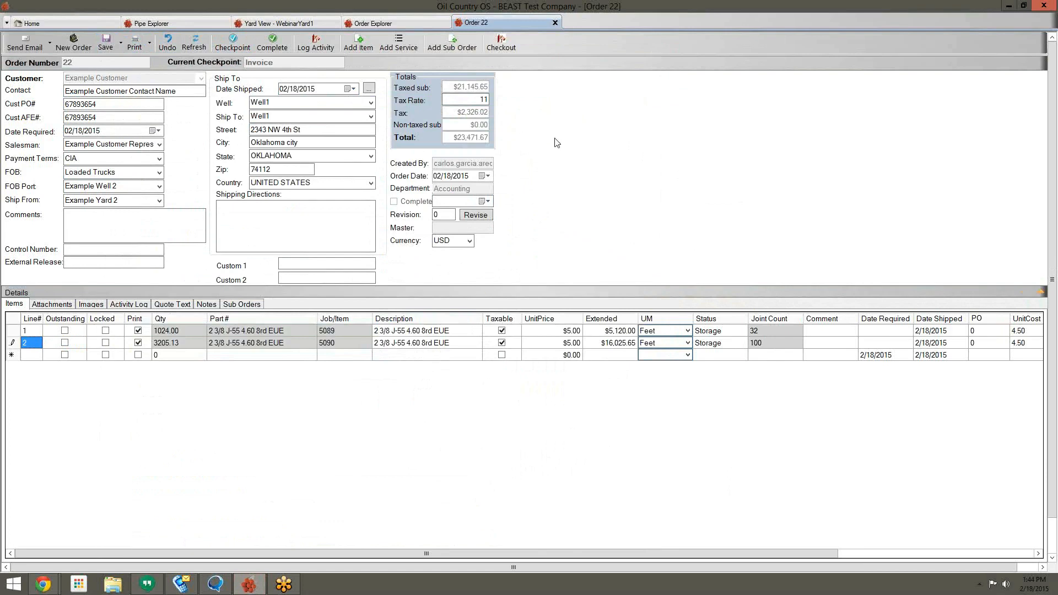
Step: Choose Ship All Jobs (Unlocked Only) from the line items' context menu on order 22
{"action": "right_click", "coordinate": [456, 398]}
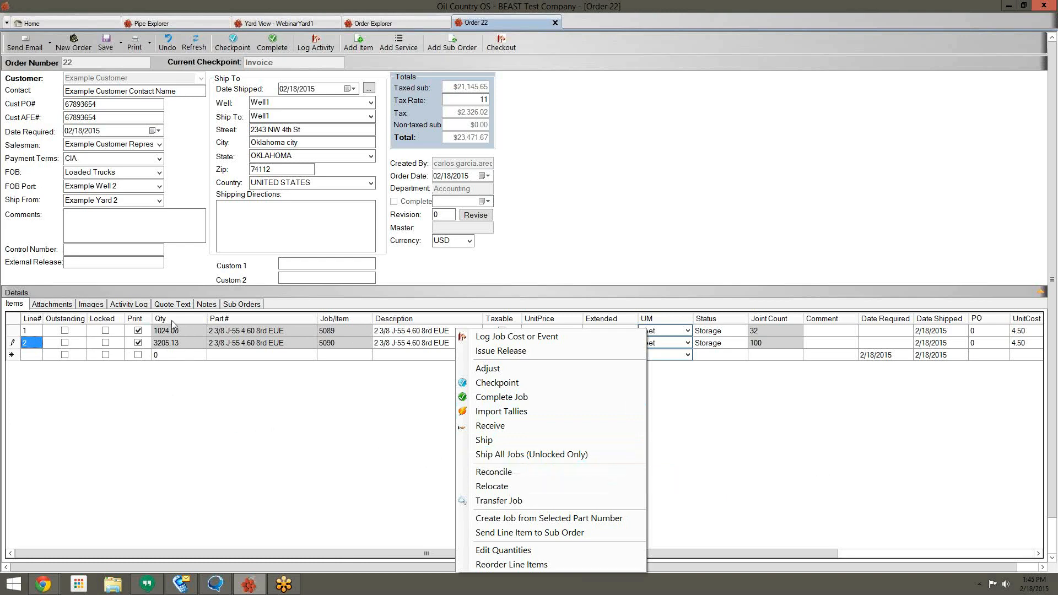
{"action": "left_click", "coordinate": [522, 459]}
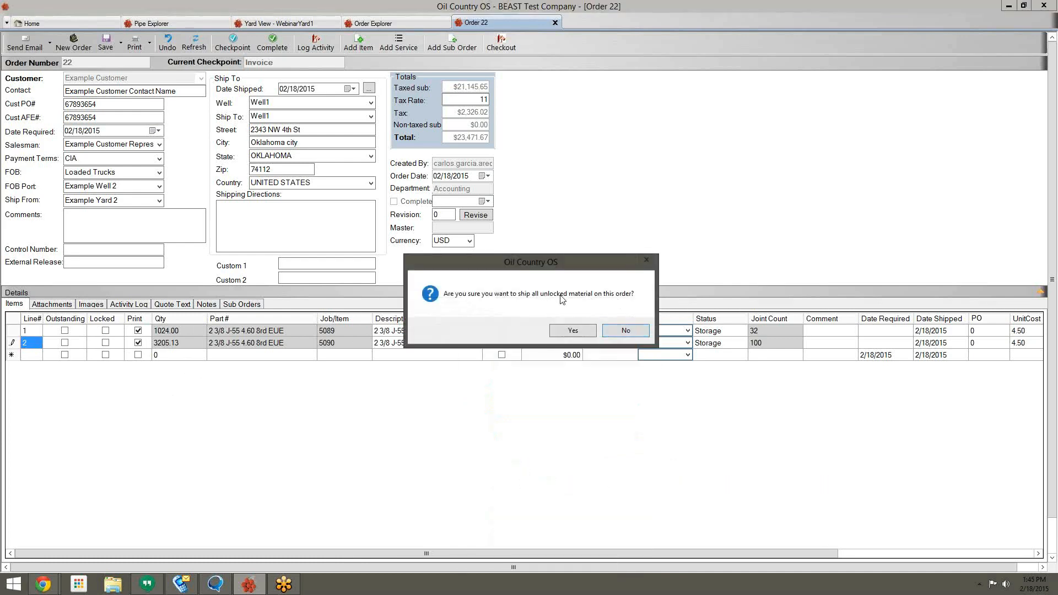
Step: Confirm the shipment, complete the outbound truck and its tallies, and save order 22 as Shipped
{"action": "left_click", "coordinate": [568, 336]}
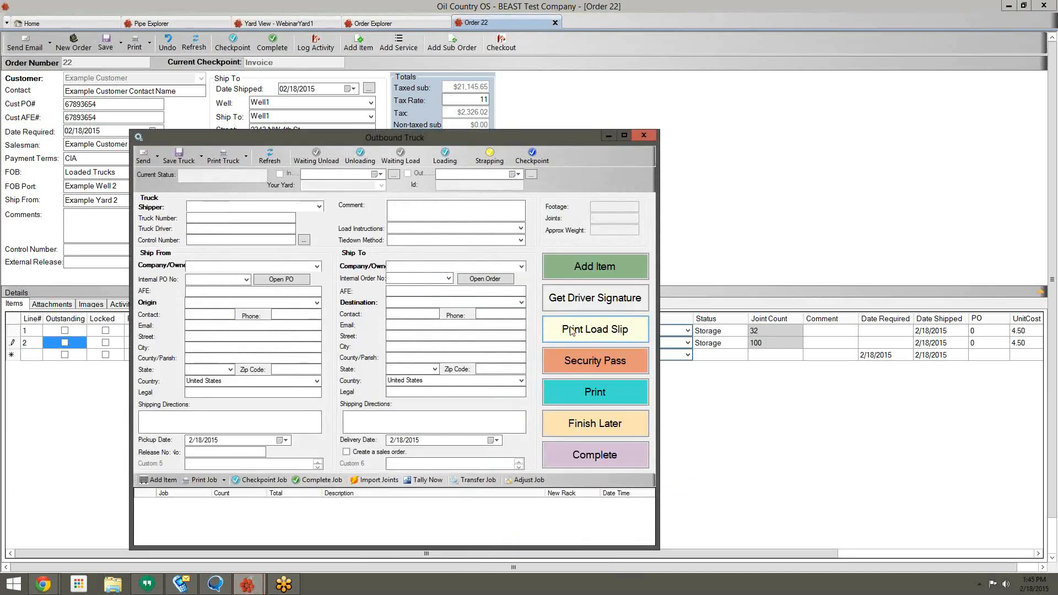
{"action": "left_click_drag", "start_coordinate": [493, 143], "coordinate": [824, 36]}
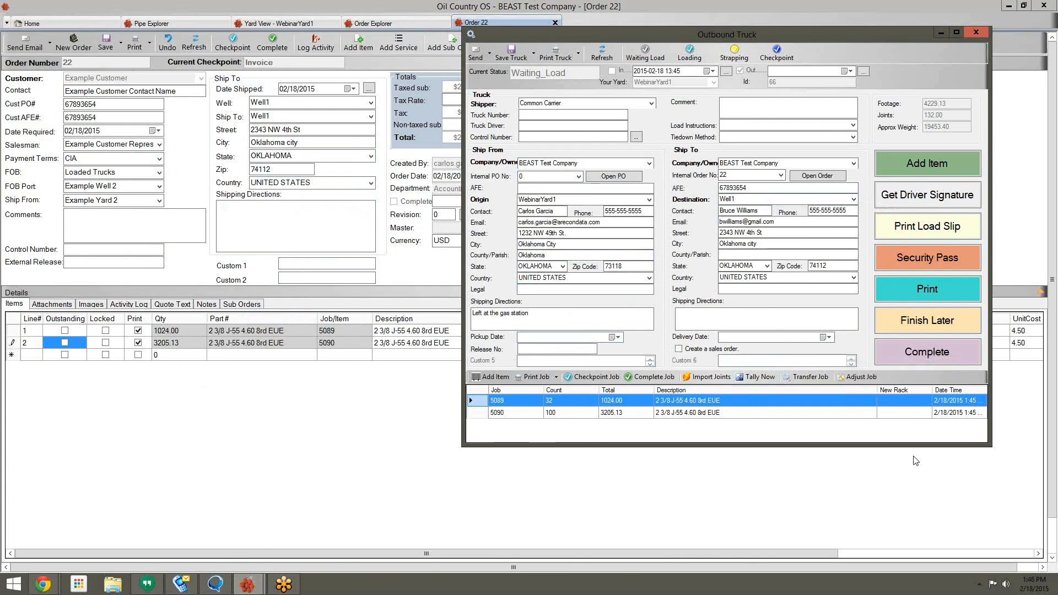
{"action": "left_click_drag", "start_coordinate": [712, 40], "coordinate": [605, 33]}
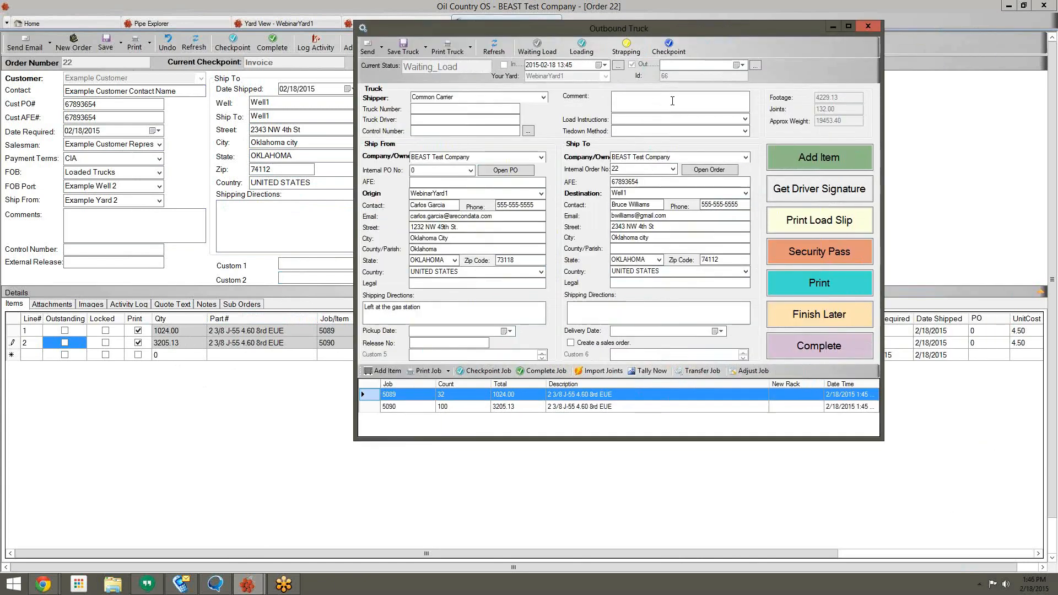
{"action": "left_click", "coordinate": [806, 357]}
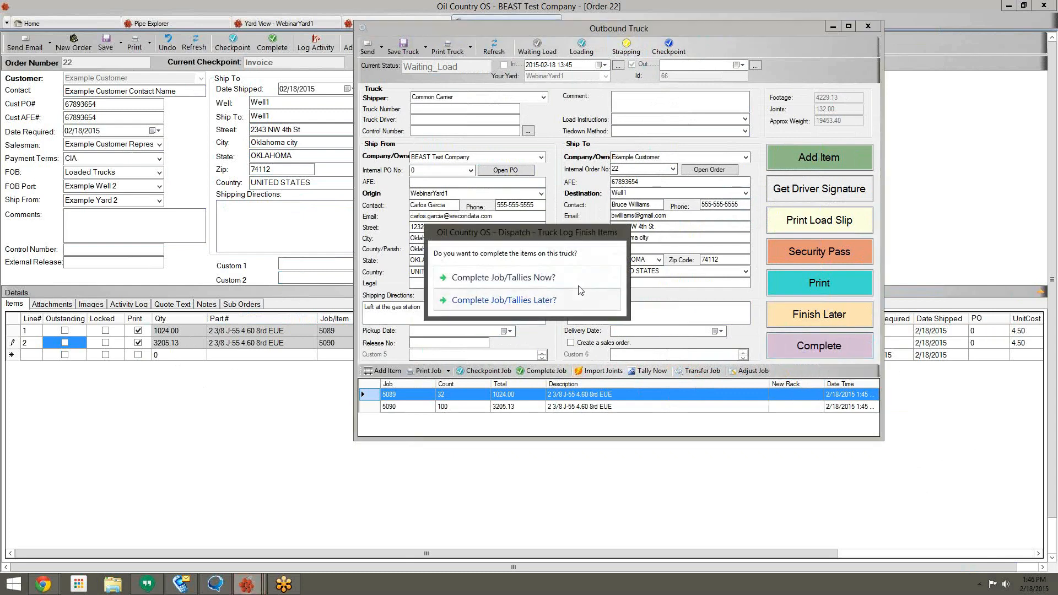
{"action": "left_click", "coordinate": [573, 285]}
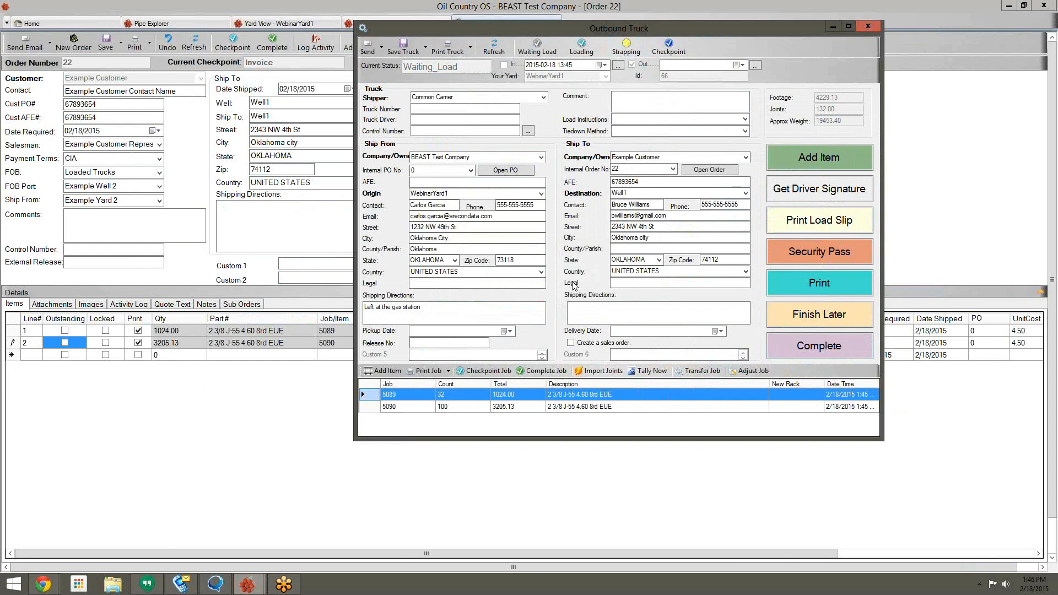
{"action": "left_click", "coordinate": [107, 44]}
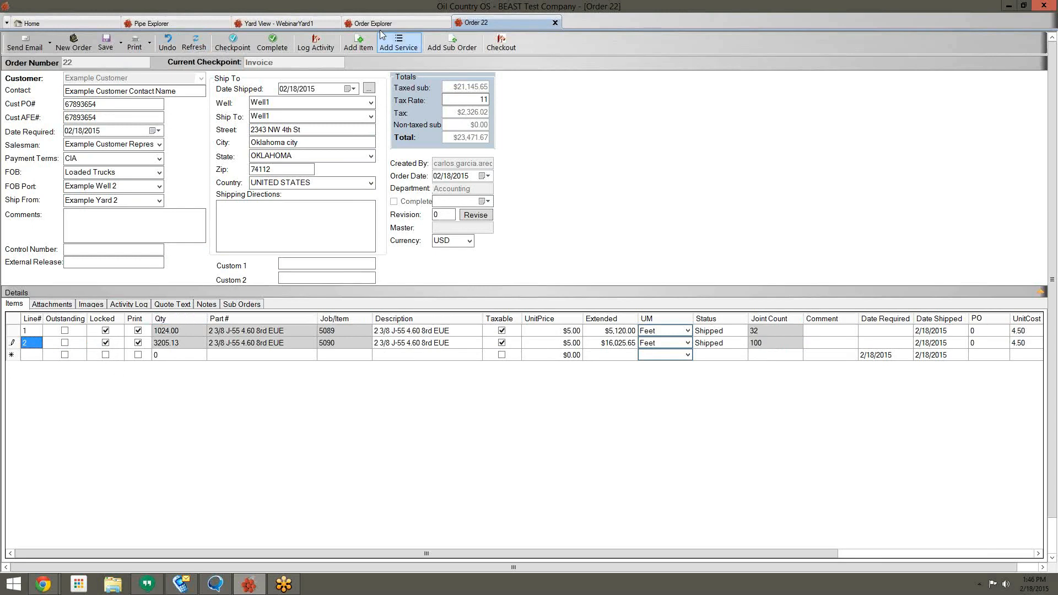
Step: Add 2 3/8 EUE Coupling from the master part numbers as line 3 of order 22
{"action": "left_click", "coordinate": [366, 48]}
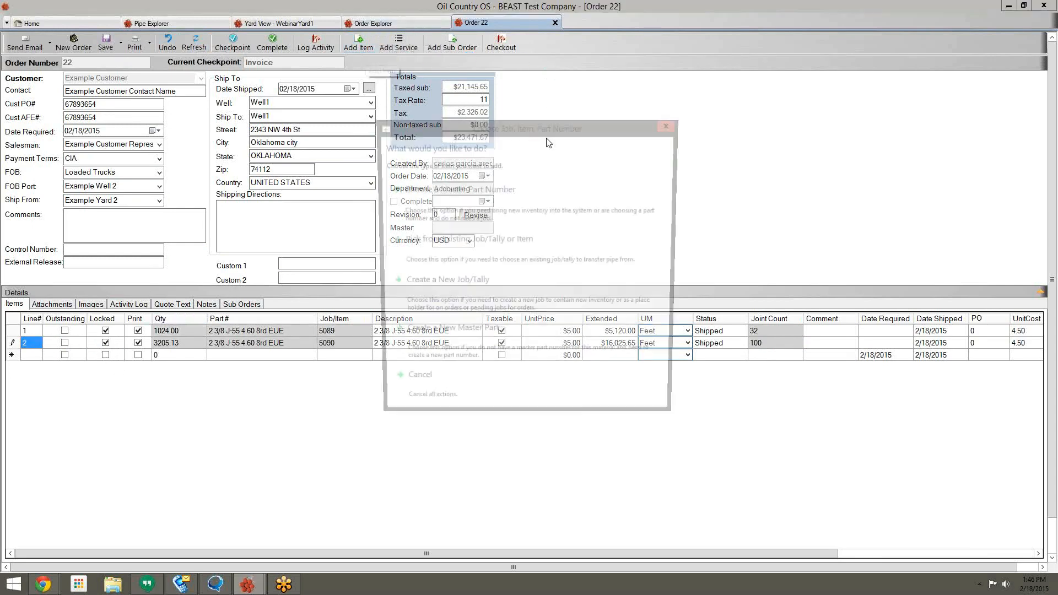
{"action": "left_click", "coordinate": [514, 197]}
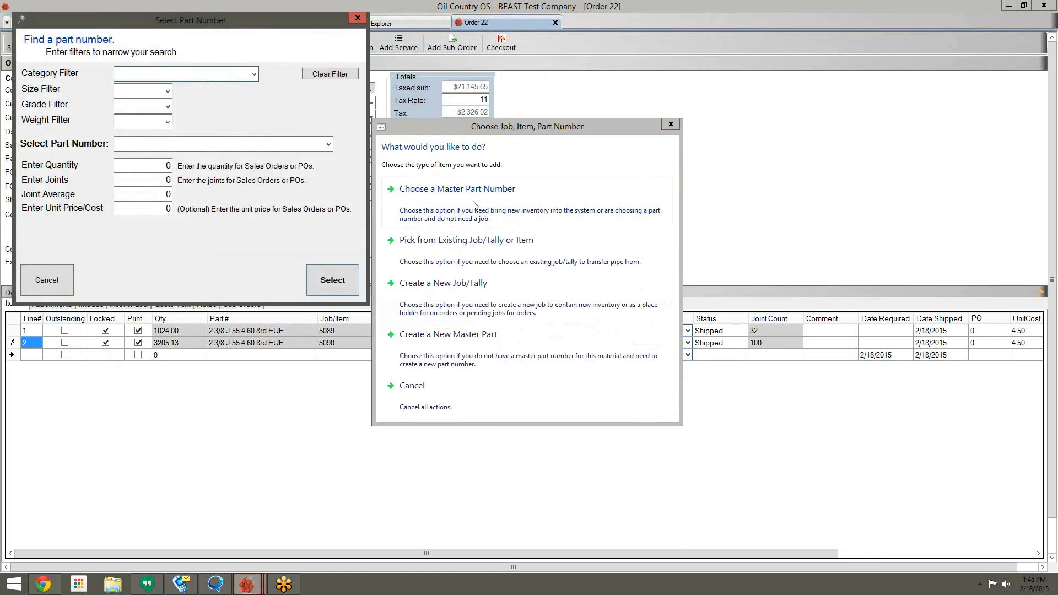
{"action": "left_click", "coordinate": [330, 143]}
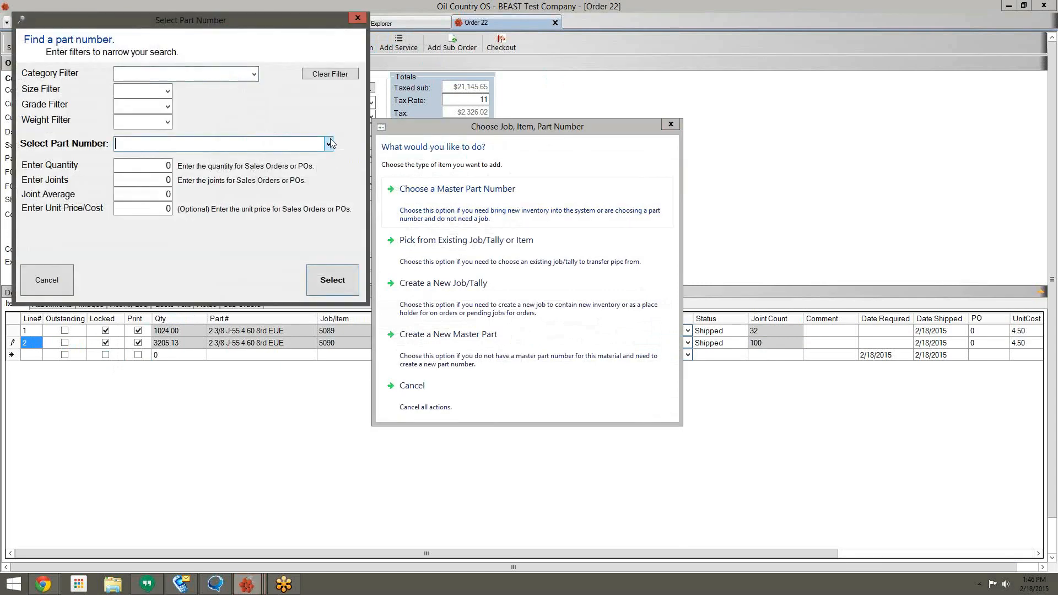
{"action": "left_click", "coordinate": [330, 143]}
{"action": "scroll", "coordinate": [234, 341], "scroll_direction": "down", "scroll_amount": 2}
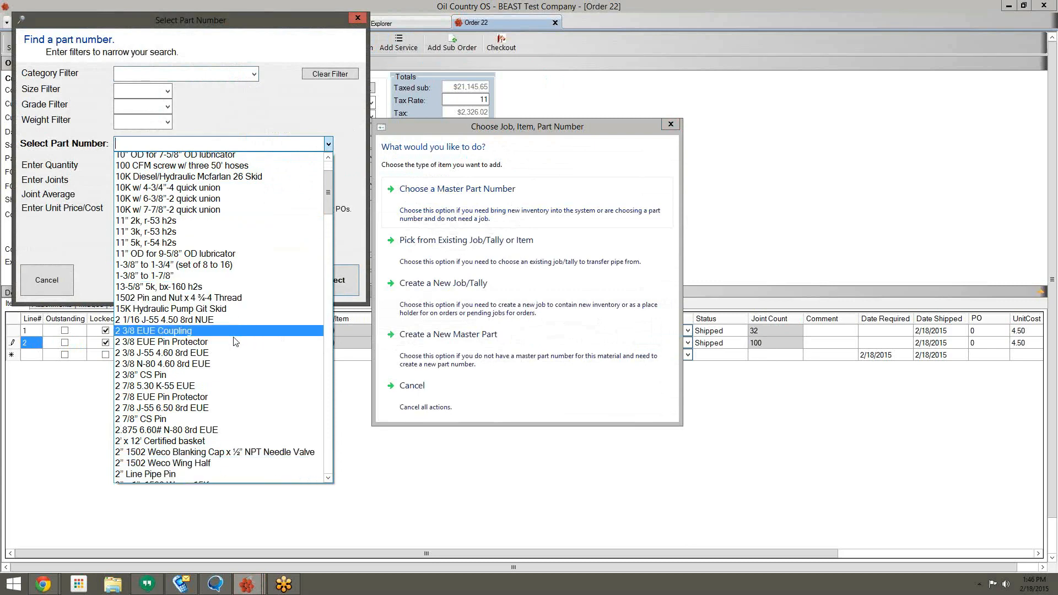
{"action": "scroll", "coordinate": [234, 342], "scroll_direction": "down", "scroll_amount": 1}
{"action": "left_click", "coordinate": [200, 296]}
{"action": "left_click", "coordinate": [337, 280]}
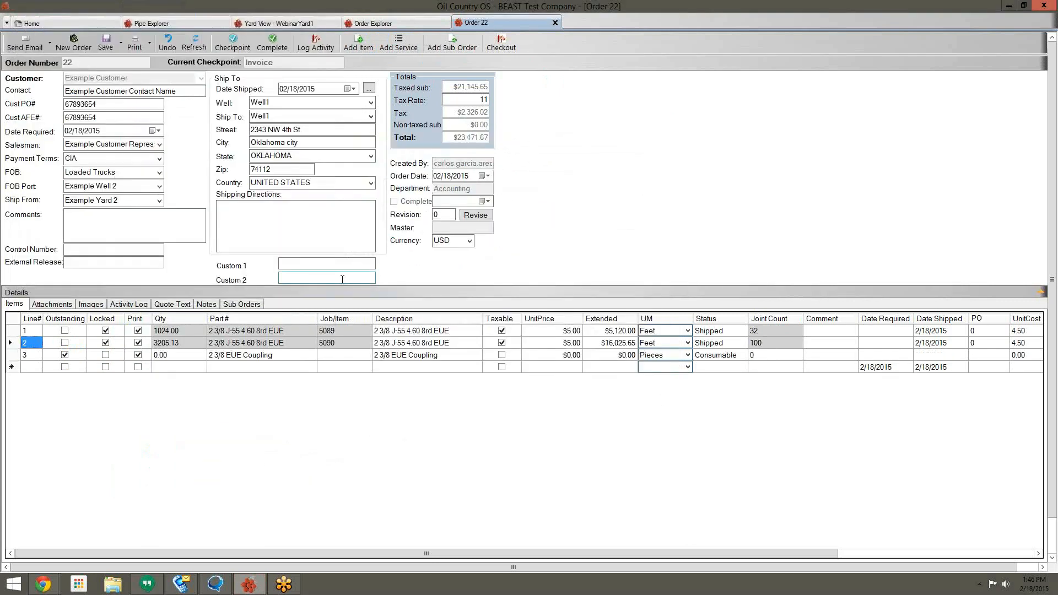
Step: Set line 3's quantity to 1000 and its unit price to $500
{"action": "left_click", "coordinate": [203, 357]}
{"action": "left_click", "coordinate": [68, 355]}
{"action": "left_click", "coordinate": [190, 357]}
{"action": "type", "text": "100"}
{"action": "key", "text": "Tab"}
{"action": "key", "text": "Tab"}
{"action": "key", "text": "Tab"}
{"action": "key", "text": "Tab"}
{"action": "key", "text": "Tab"}
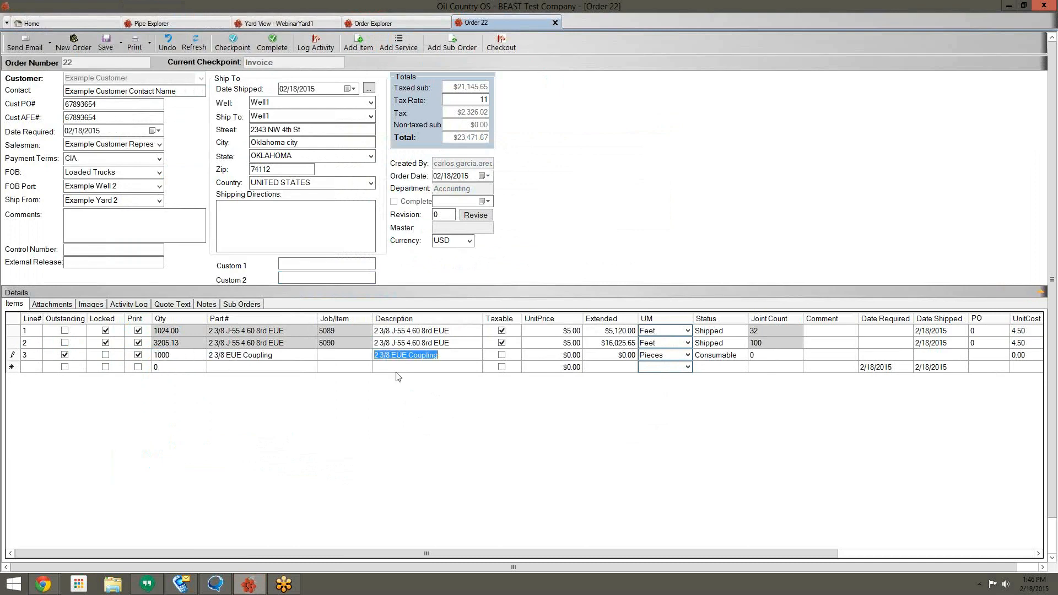
{"action": "type", "text": "500"}
{"action": "key", "text": "Tab"}
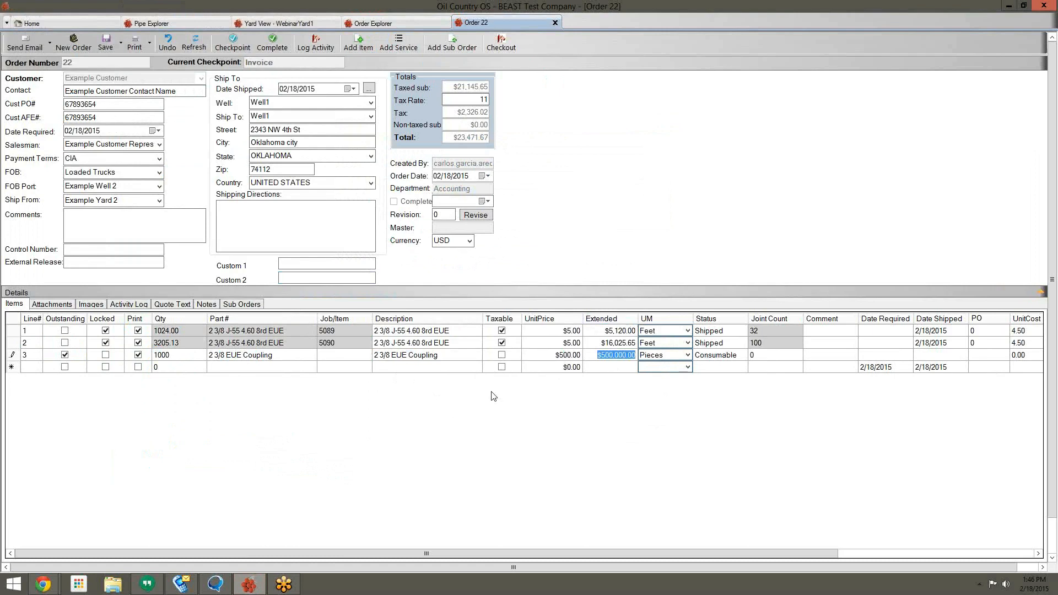
{"action": "left_click", "coordinate": [245, 356]}
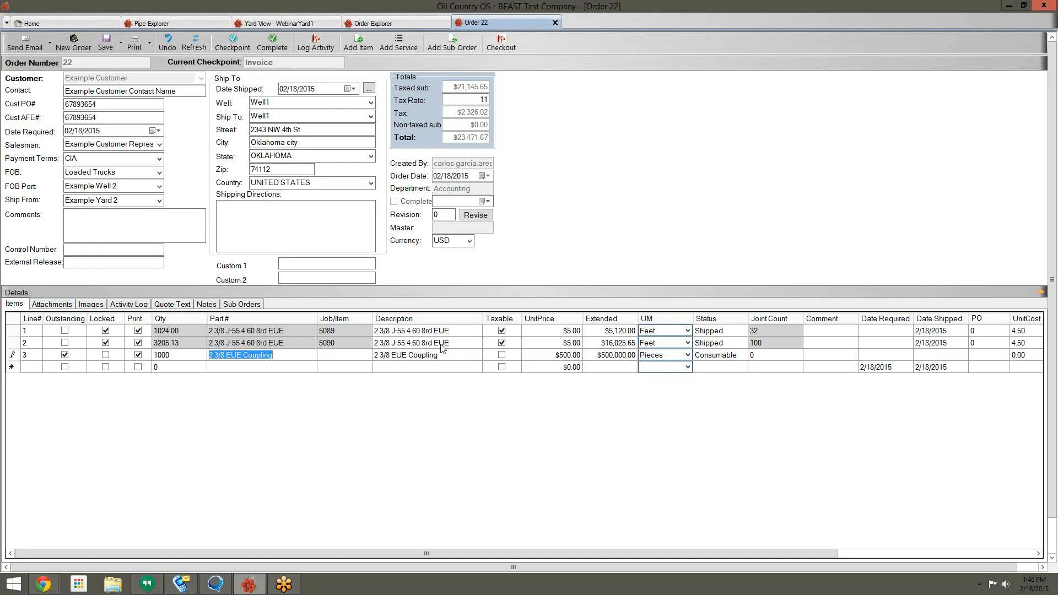
Step: Bring up the line item actions menu and dismiss it without choosing anything
{"action": "right_click", "coordinate": [516, 417]}
{"action": "left_click", "coordinate": [372, 411]}
{"action": "right_click", "coordinate": [371, 411]}
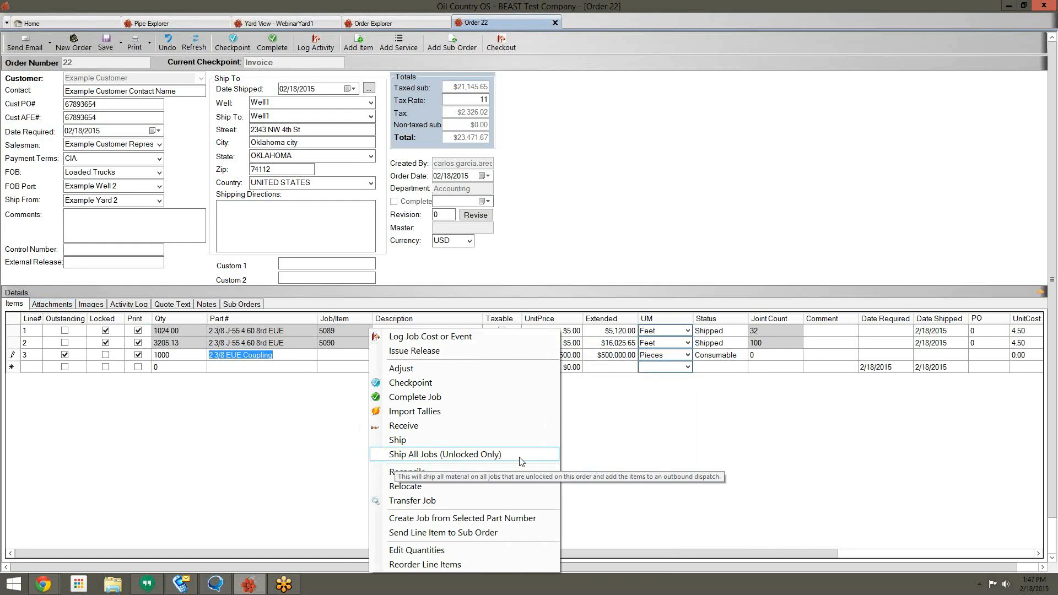
{"action": "left_click", "coordinate": [749, 453]}
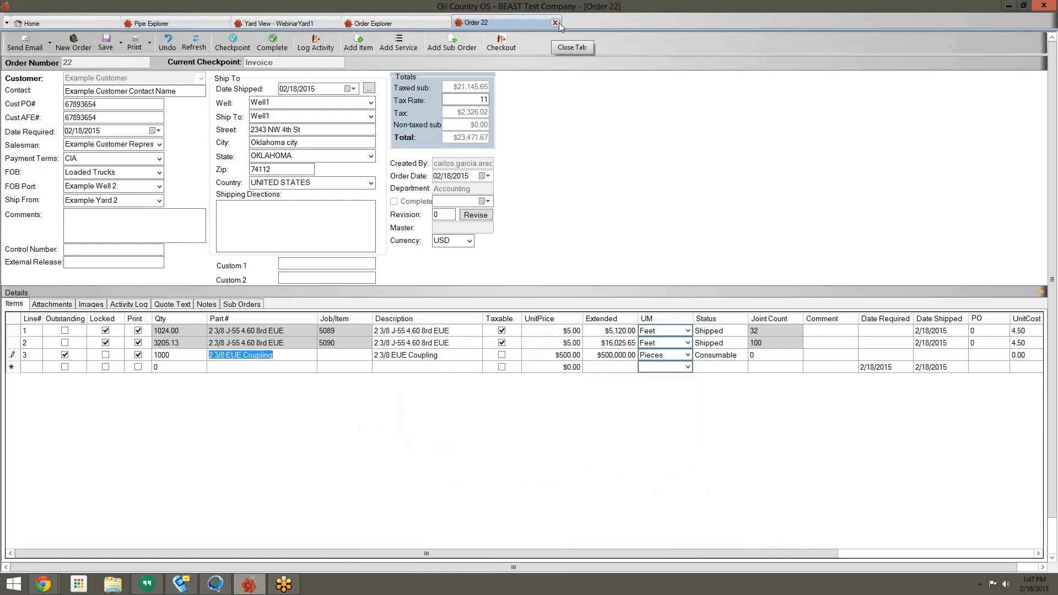
Step: Visit Order Explorer, run a Pipe Explorer search, then return to the Home dashboard
{"action": "left_click", "coordinate": [382, 28]}
{"action": "left_click", "coordinate": [193, 22]}
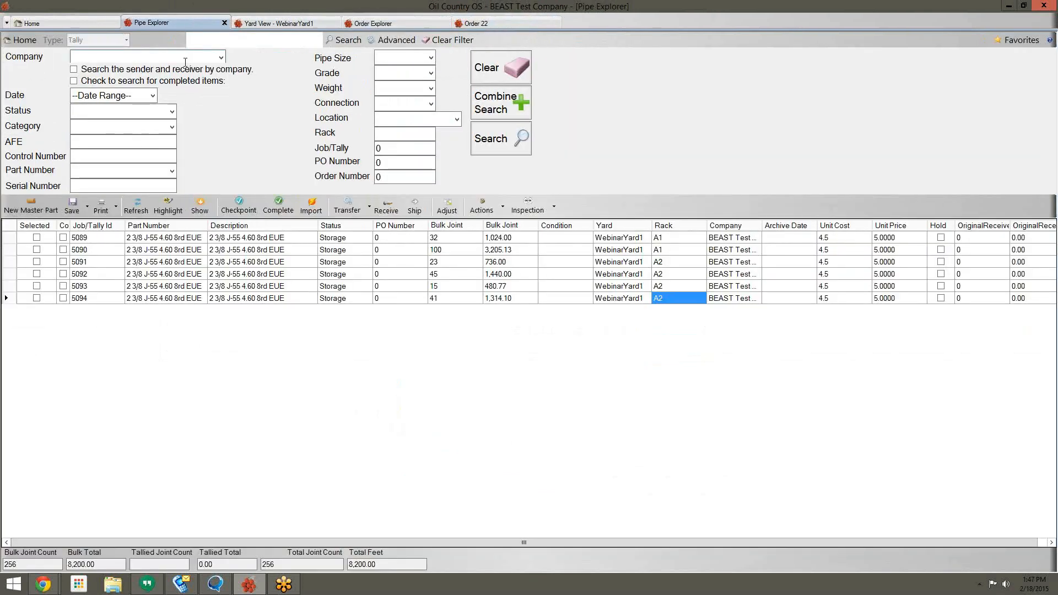
{"action": "left_click", "coordinate": [503, 142]}
{"action": "left_click", "coordinate": [44, 23]}
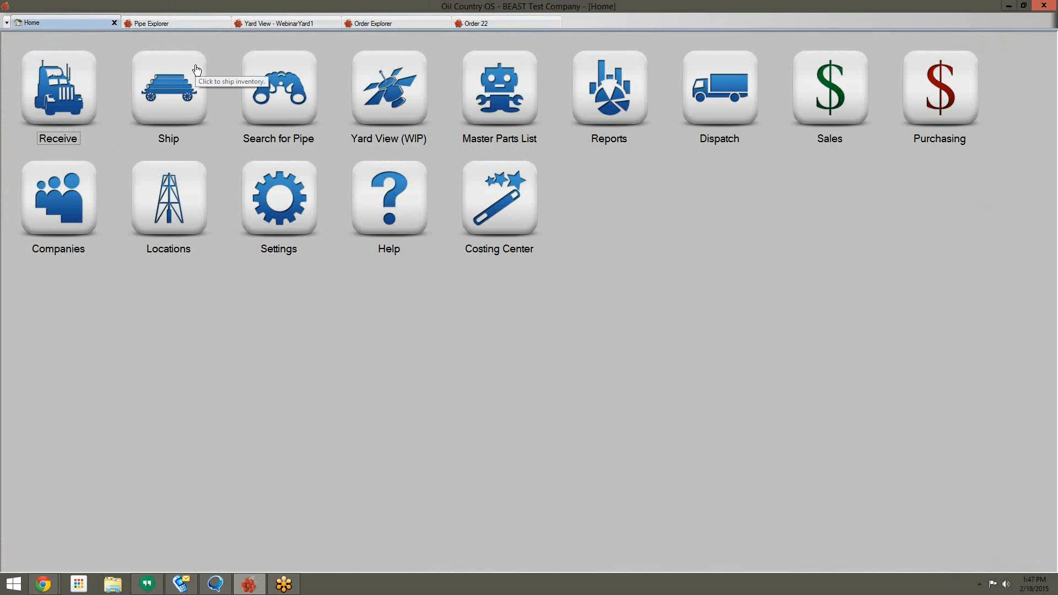
Step: Start an inbound truck with origin WebinarYard1 and ship-from company BEAST Test Company
{"action": "left_click", "coordinate": [80, 88]}
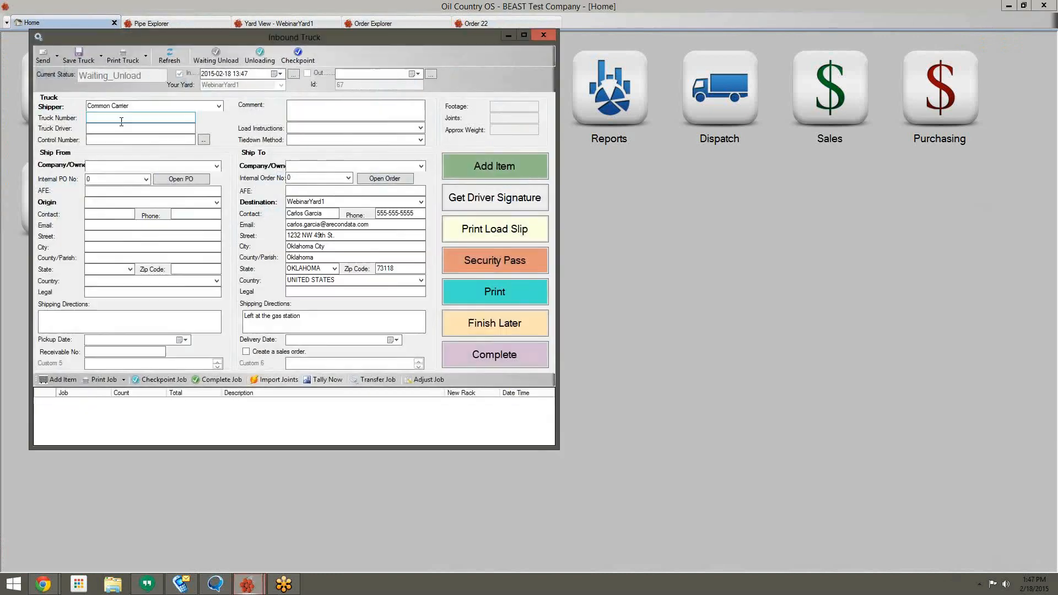
{"action": "left_click", "coordinate": [217, 202]}
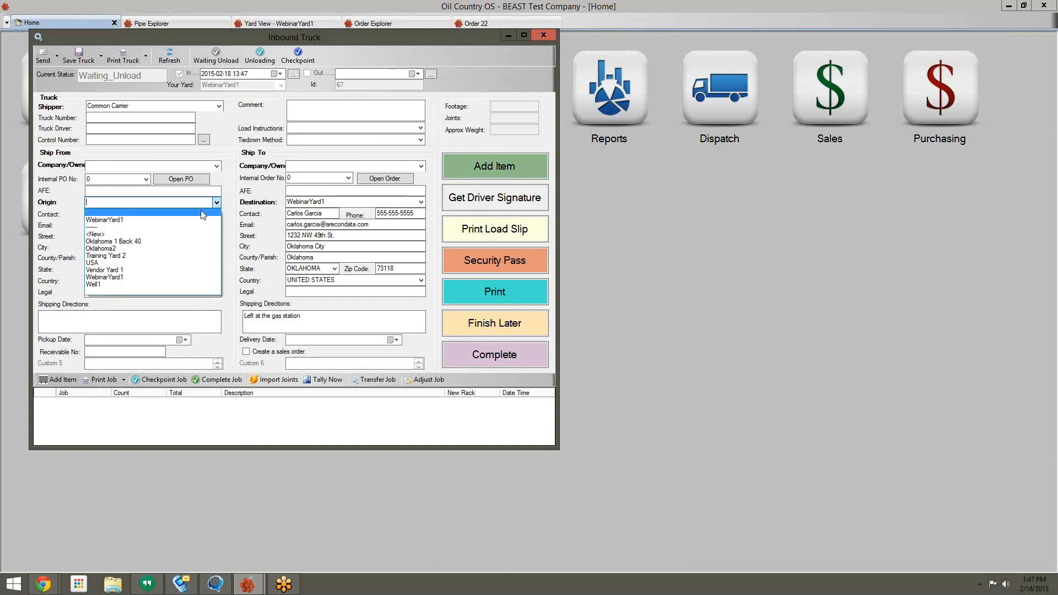
{"action": "left_click", "coordinate": [184, 221]}
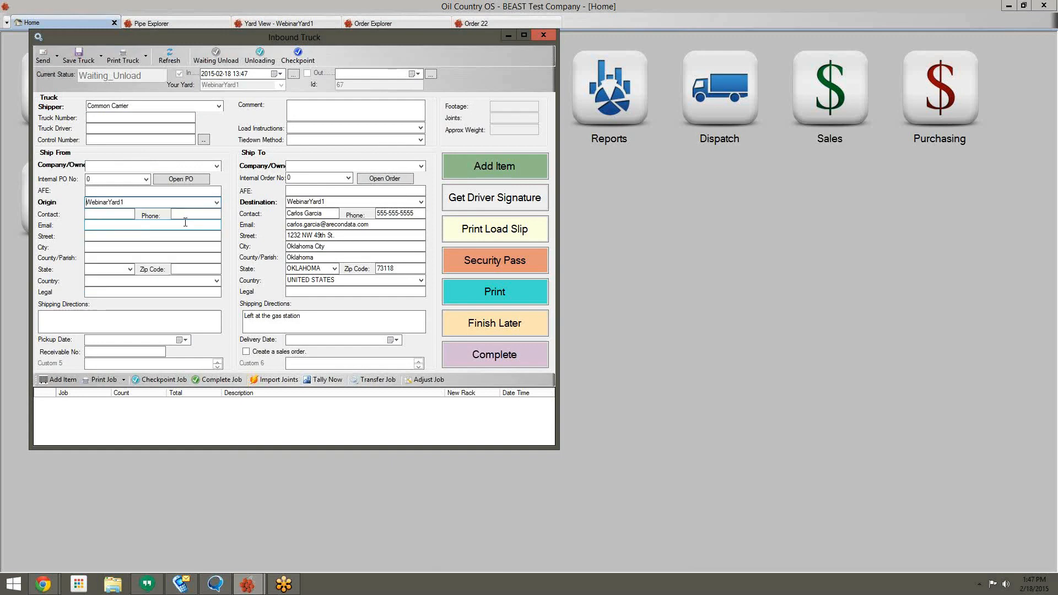
{"action": "left_click", "coordinate": [193, 166]}
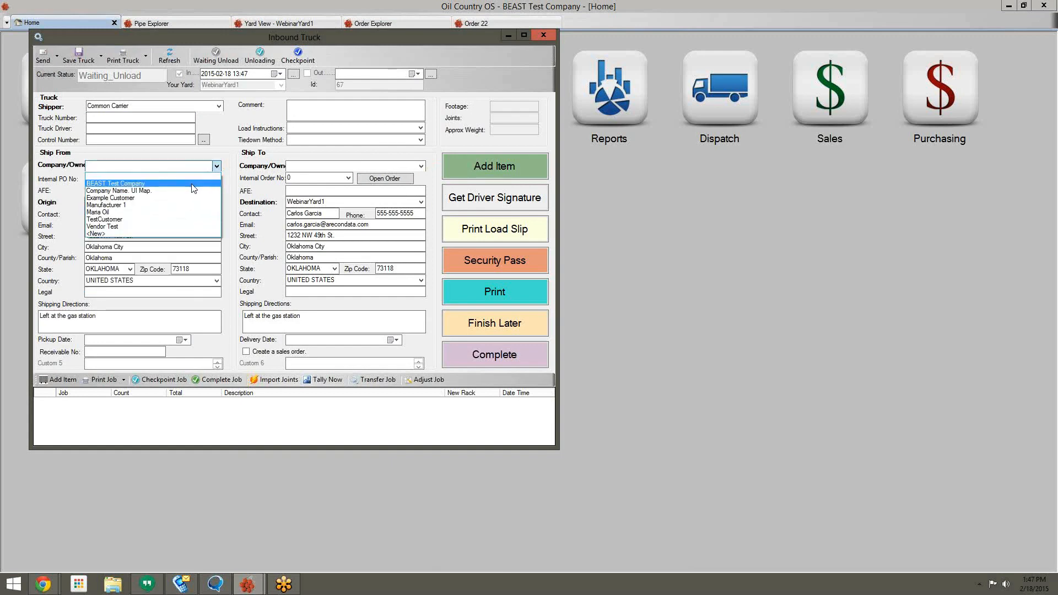
{"action": "left_click", "coordinate": [192, 188]}
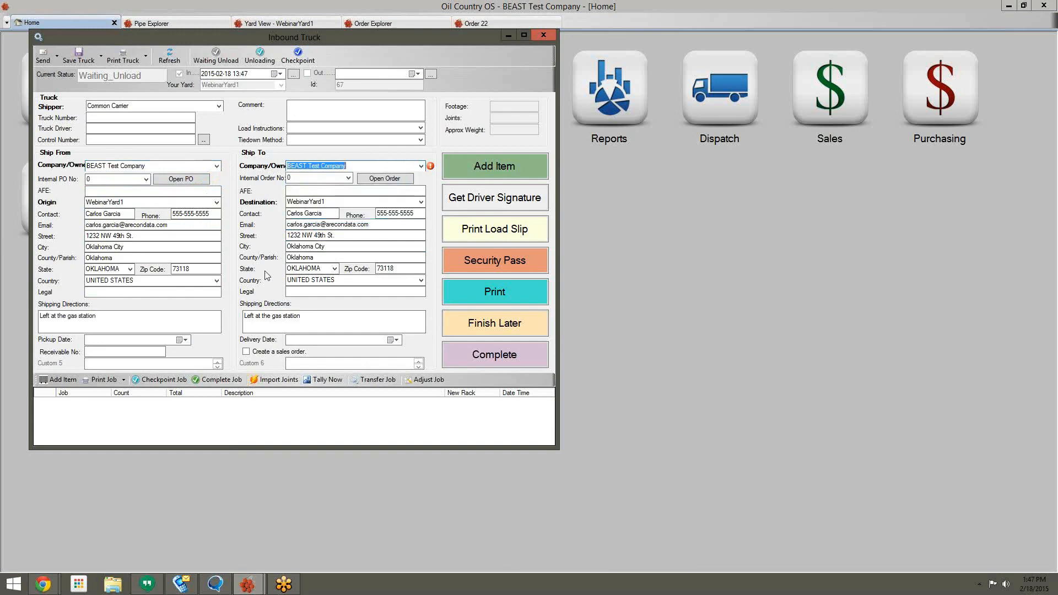
{"action": "left_click", "coordinate": [493, 167]}
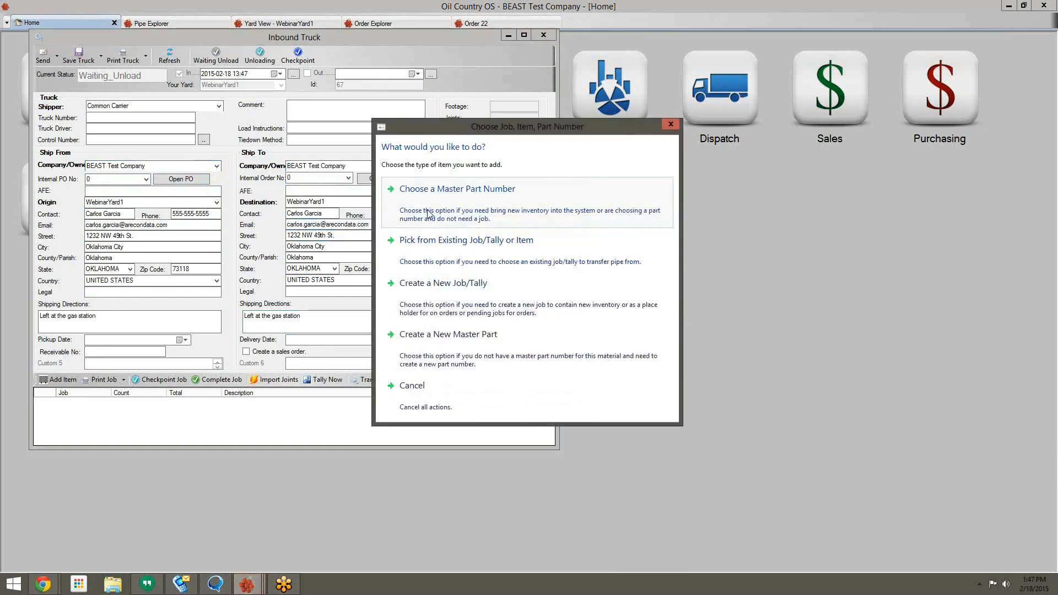
Step: Select master part 2 3/8 J-55 4.60 8rd EUE from the Tubing category
{"action": "left_click", "coordinate": [430, 210]}
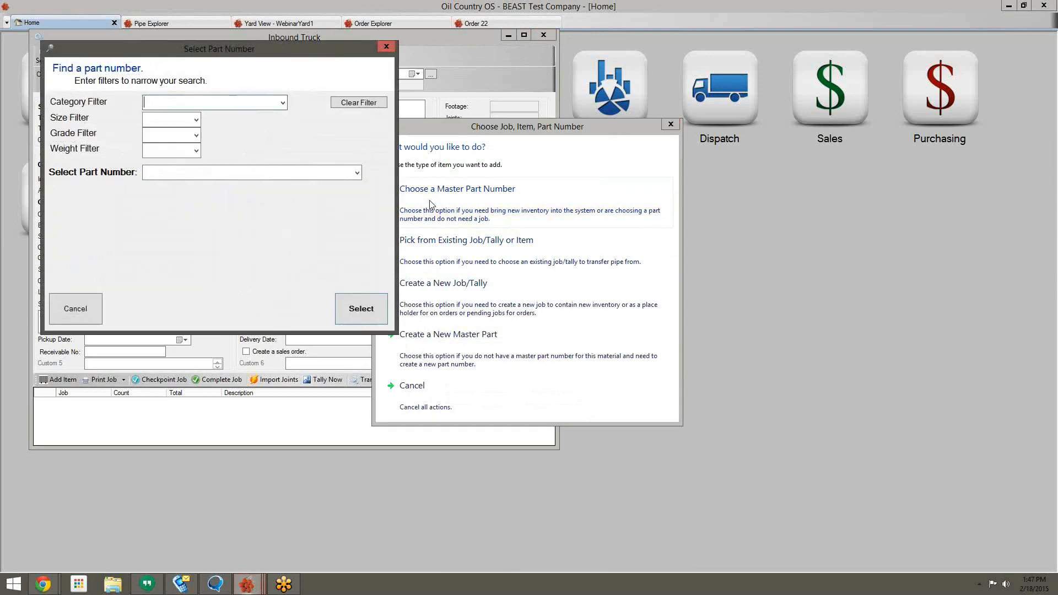
{"action": "left_click", "coordinate": [283, 102]}
{"action": "scroll", "coordinate": [209, 331], "scroll_direction": "down", "scroll_amount": 3}
{"action": "left_click", "coordinate": [196, 402]}
{"action": "left_click", "coordinate": [357, 173]}
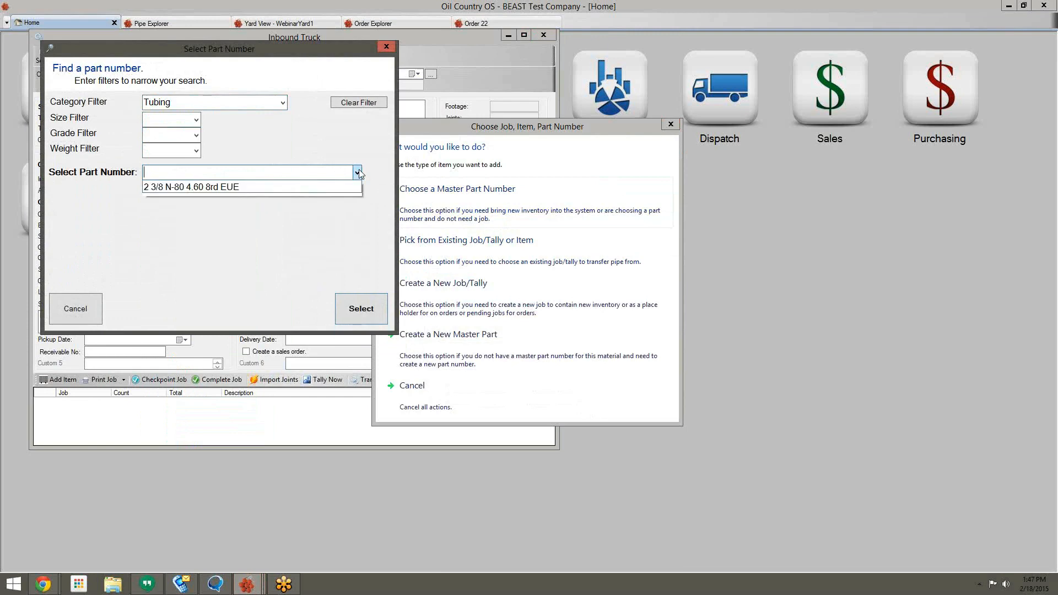
{"action": "left_click", "coordinate": [315, 197]}
{"action": "left_click", "coordinate": [362, 308]}
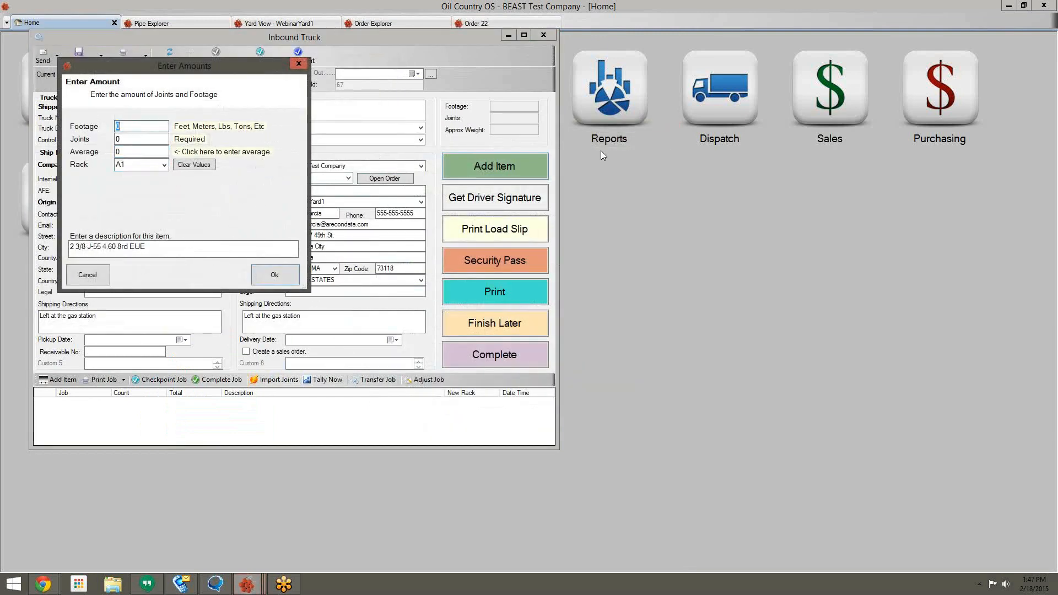
Step: Enter 5,000 ft footage, 32 ft average and rack B1, then add the item
{"action": "type", "text": "5,00"}
{"action": "type", "text": "000"}
{"action": "key", "text": "Tab"}
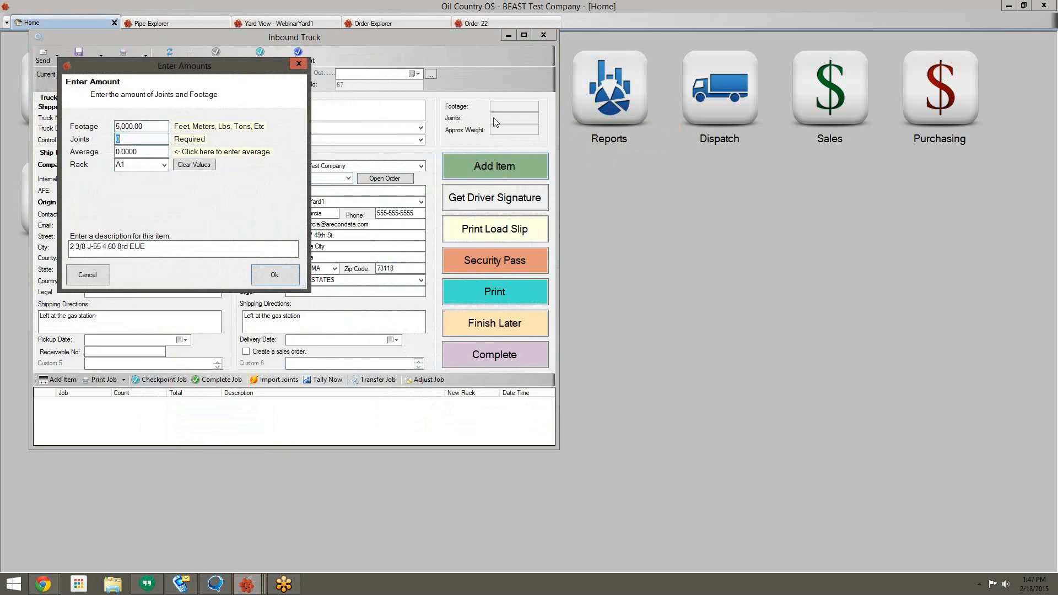
{"action": "key", "text": "Tab"}
{"action": "type", "text": "32"}
{"action": "key", "text": "Tab"}
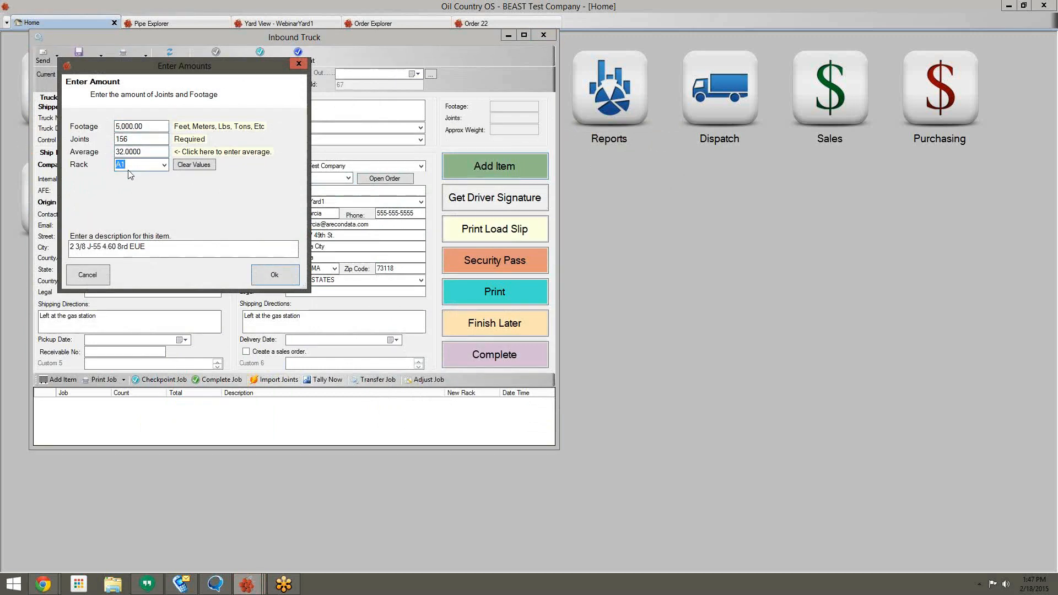
{"action": "left_click", "coordinate": [163, 165]}
{"action": "left_click", "coordinate": [150, 194]}
{"action": "left_click", "coordinate": [276, 275]}
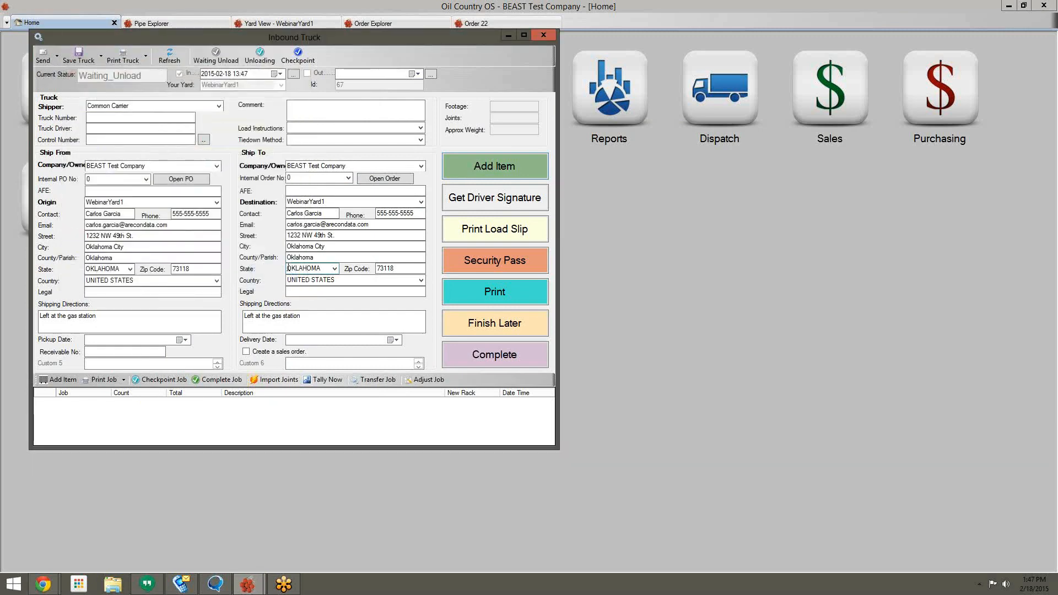
Step: Add 2 3/8 N-80 4.60 8rd EUE tubing from the Tubing category as a second truck item
{"action": "left_click", "coordinate": [462, 166]}
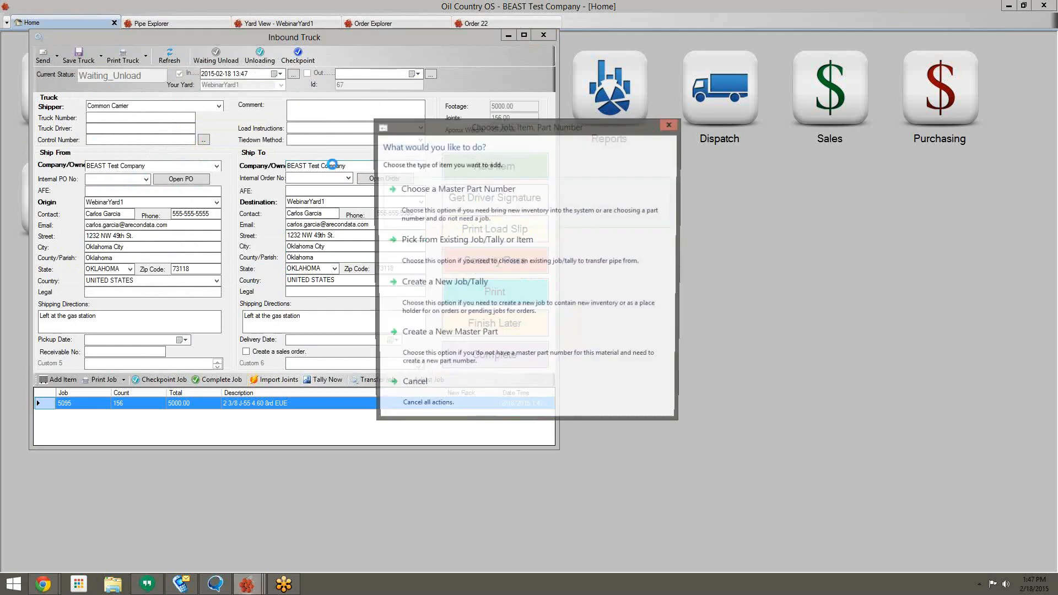
{"action": "left_click", "coordinate": [448, 206]}
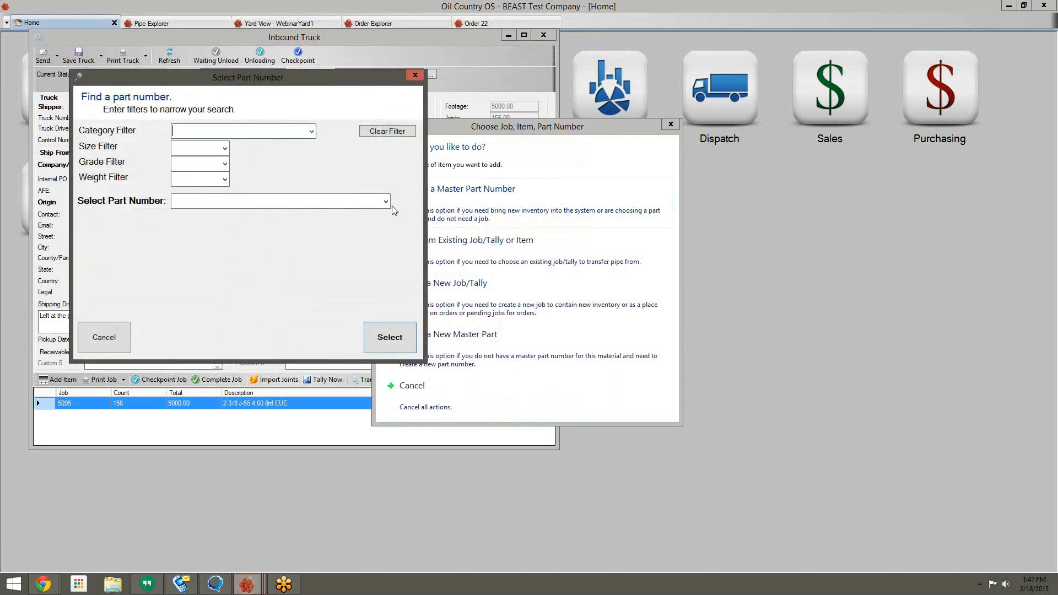
{"action": "left_click", "coordinate": [311, 131]}
{"action": "scroll", "coordinate": [259, 386], "scroll_direction": "down", "scroll_amount": 3}
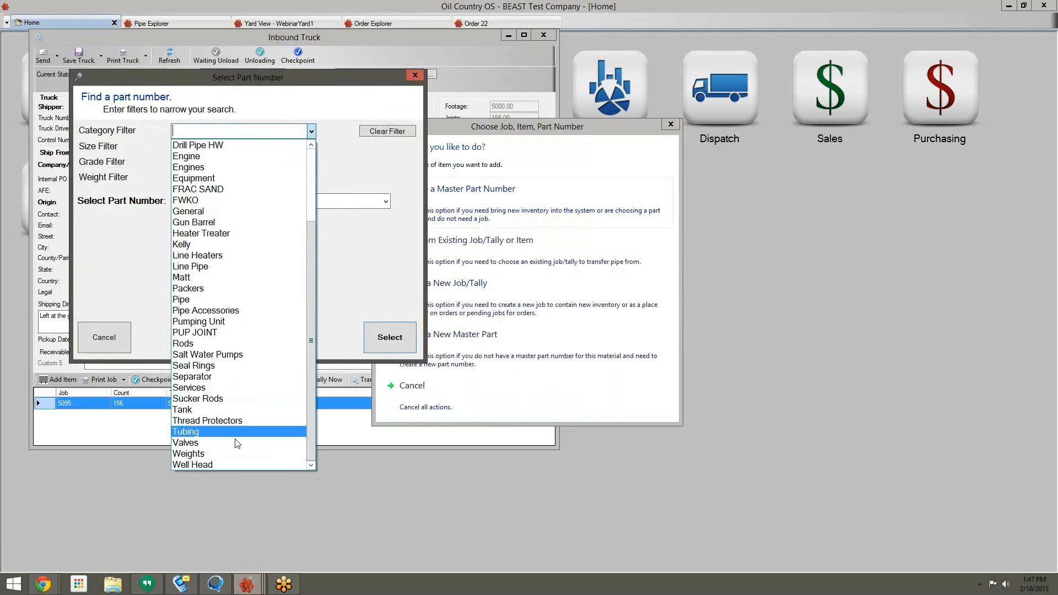
{"action": "left_click", "coordinate": [188, 432]}
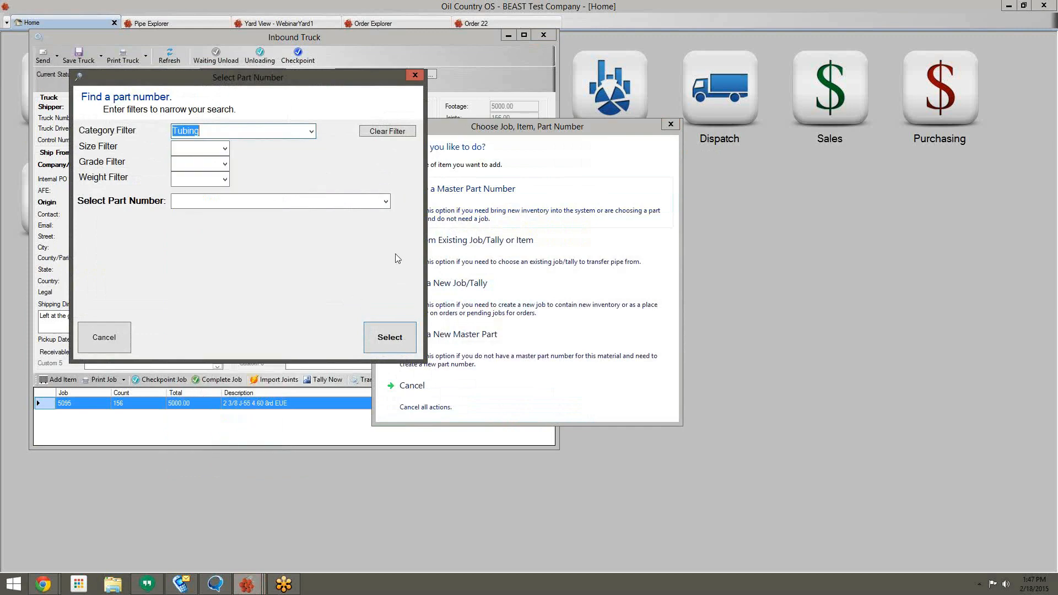
{"action": "left_click", "coordinate": [386, 201]}
{"action": "left_click", "coordinate": [200, 239]}
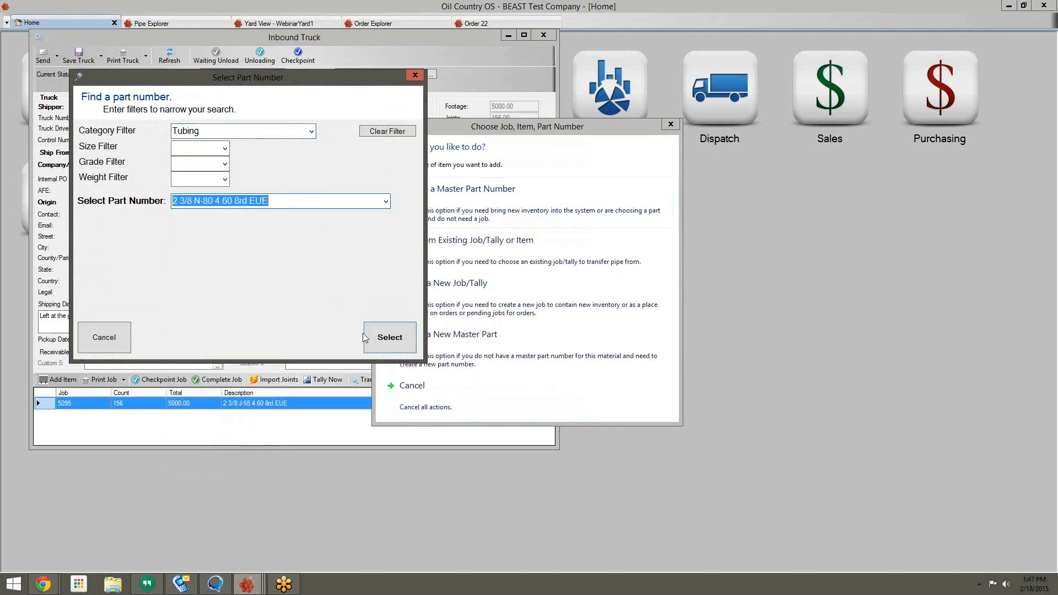
{"action": "left_click", "coordinate": [381, 346]}
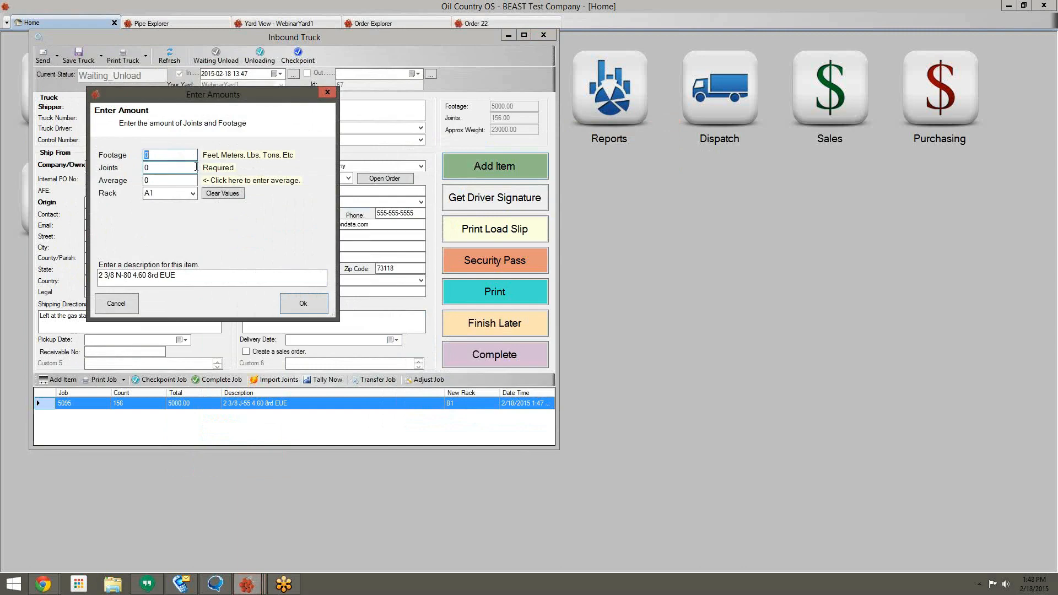
Step: Enter a 32 ft average for the 4,500 ft of N-80 tubing and complete the truck
{"action": "key", "text": "Tab"}
{"action": "key", "text": "Tab"}
{"action": "left_click", "coordinate": [207, 185]}
{"action": "type", "text": "32"}
{"action": "key", "text": "Tab"}
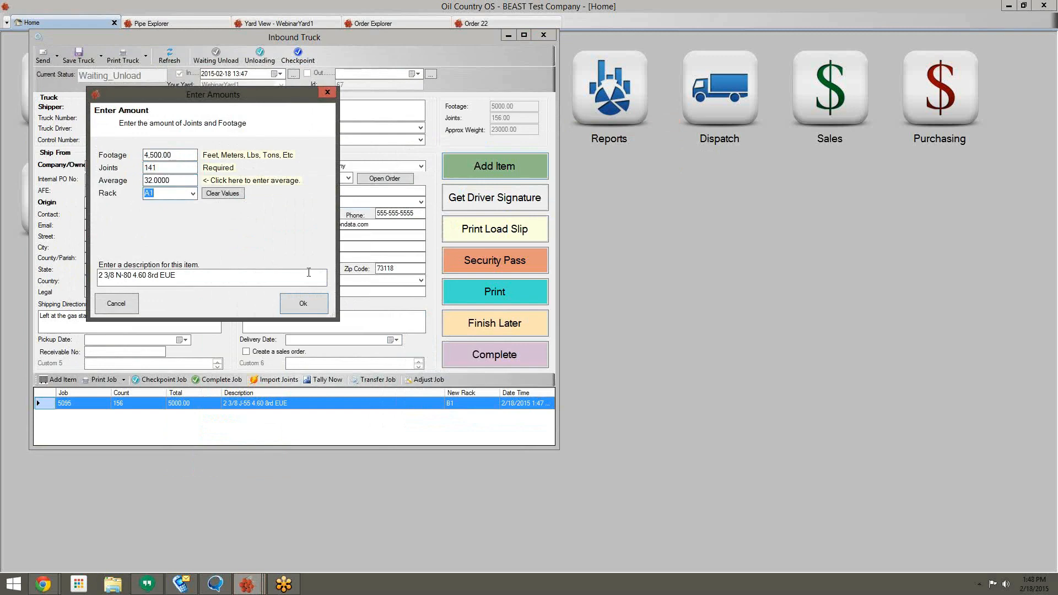
{"action": "left_click", "coordinate": [299, 308]}
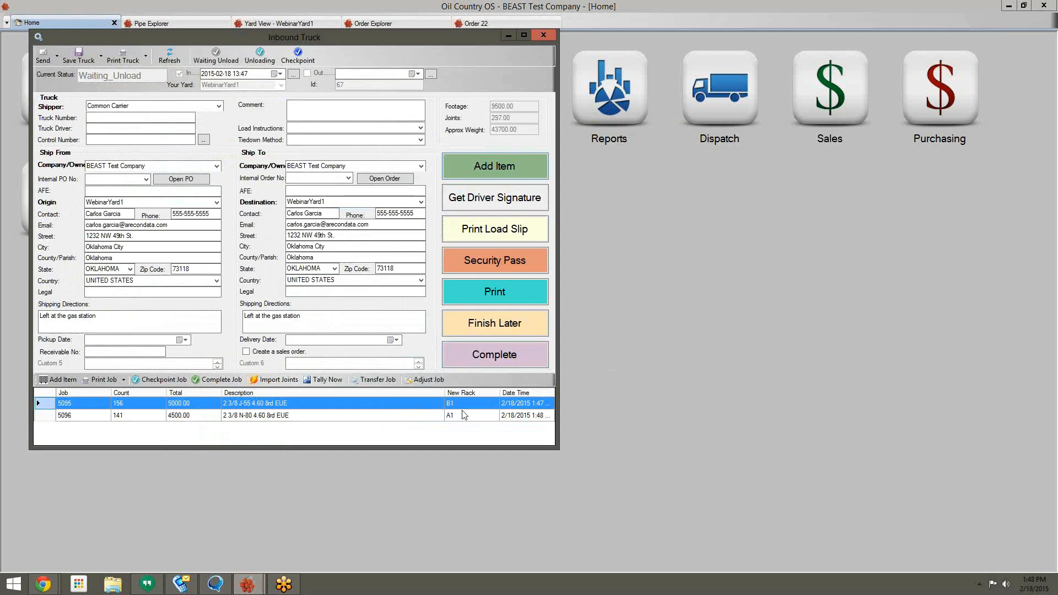
{"action": "left_click", "coordinate": [477, 356]}
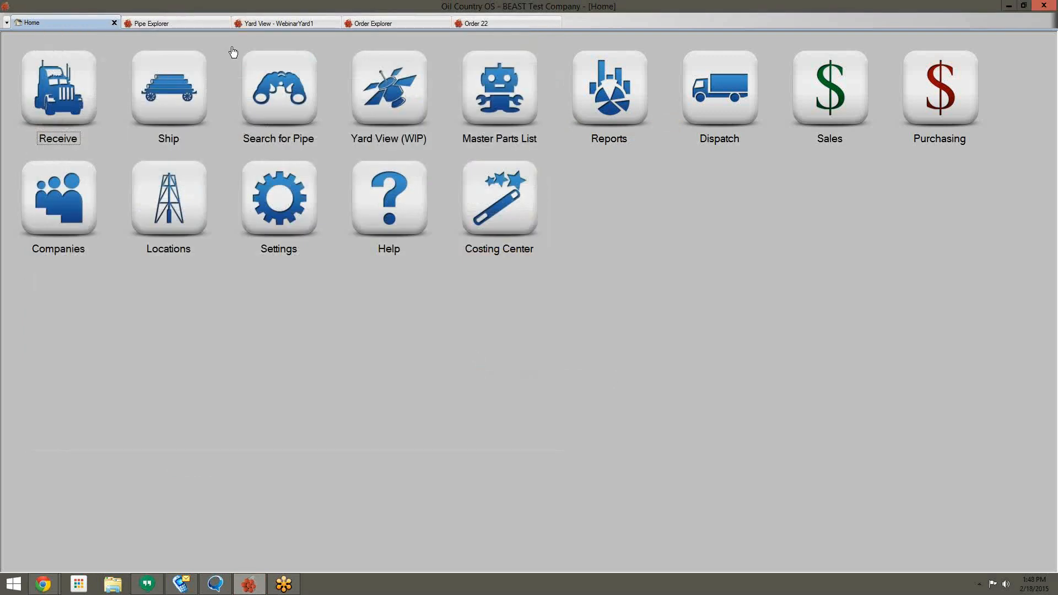
Step: Refresh the WebinarYard1 yard view and move all of rack A1's tubing into rack B1
{"action": "left_click", "coordinate": [245, 23]}
{"action": "left_click", "coordinate": [329, 47]}
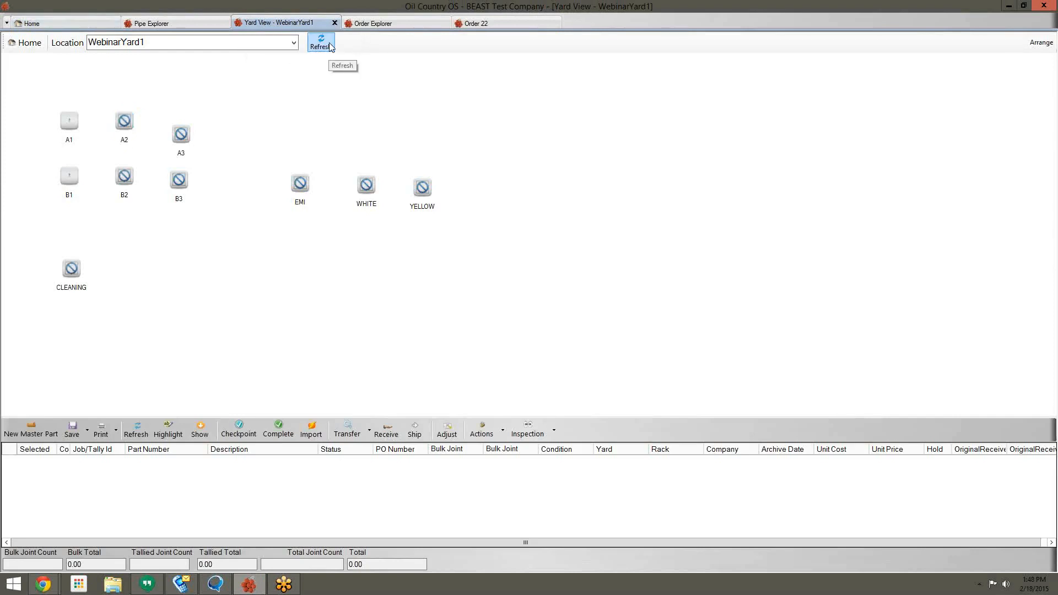
{"action": "left_click", "coordinate": [65, 121]}
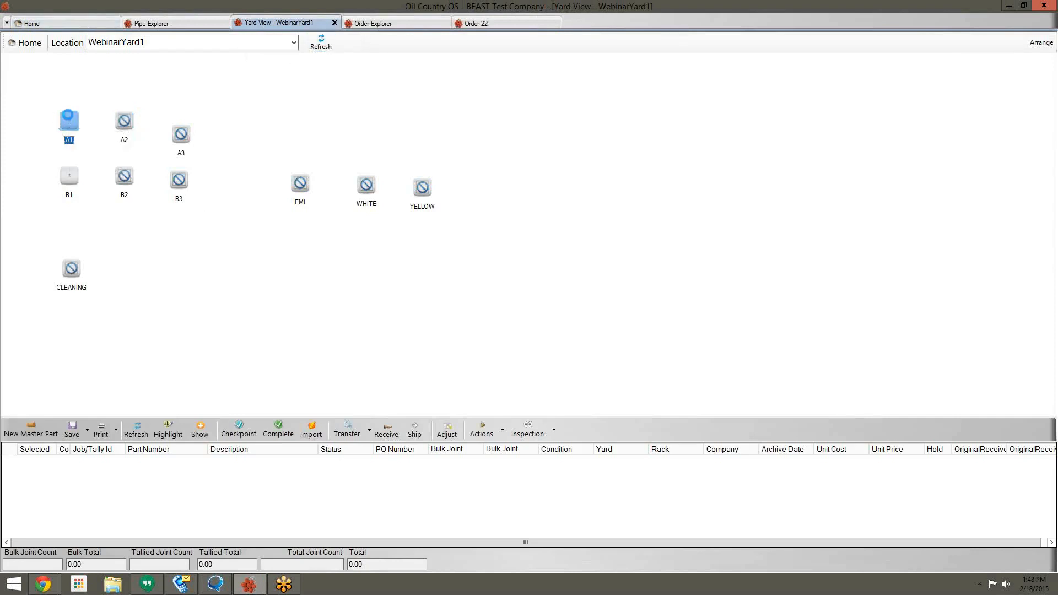
{"action": "left_click", "coordinate": [76, 179]}
{"action": "left_click_drag", "start_coordinate": [74, 120], "coordinate": [71, 176]}
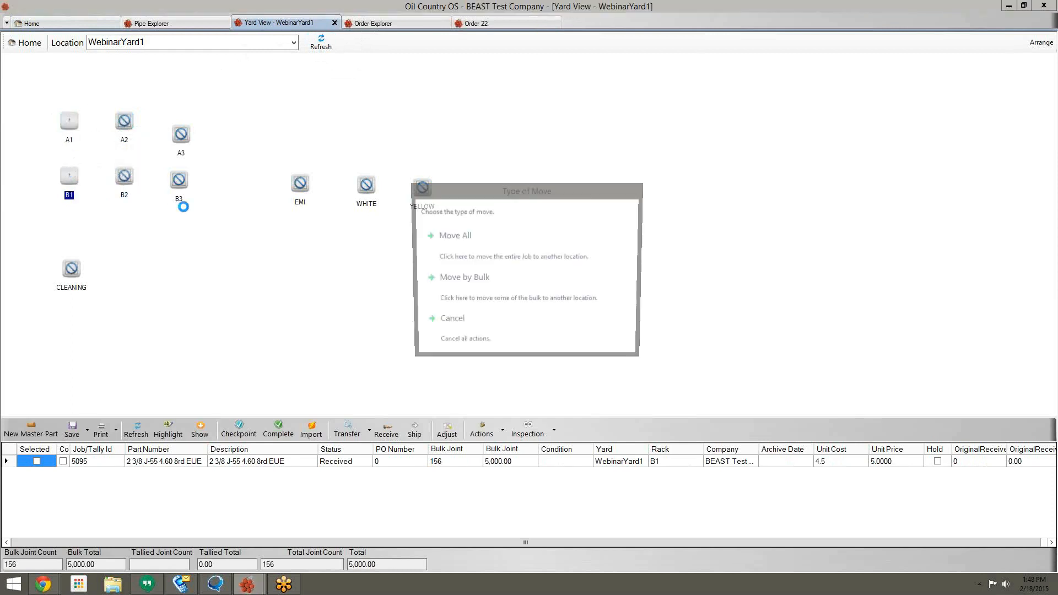
{"action": "left_click", "coordinate": [472, 254]}
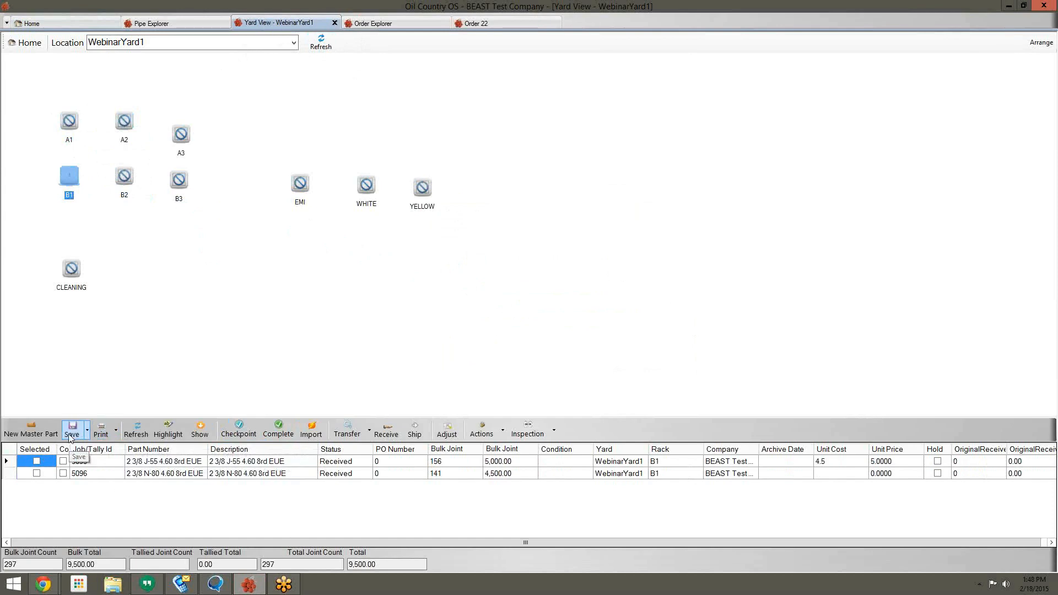
Step: Mark jobs 5095 and 5096 as selected for printing and show the print options
{"action": "left_click", "coordinate": [36, 462]}
{"action": "left_click", "coordinate": [36, 474]}
{"action": "left_click", "coordinate": [36, 475]}
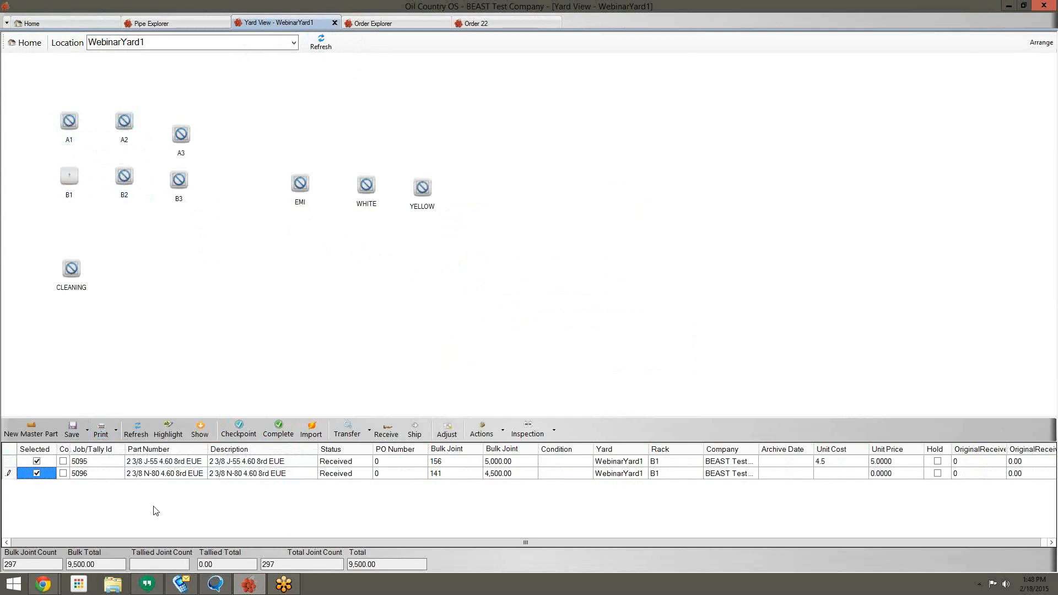
{"action": "left_click", "coordinate": [116, 431]}
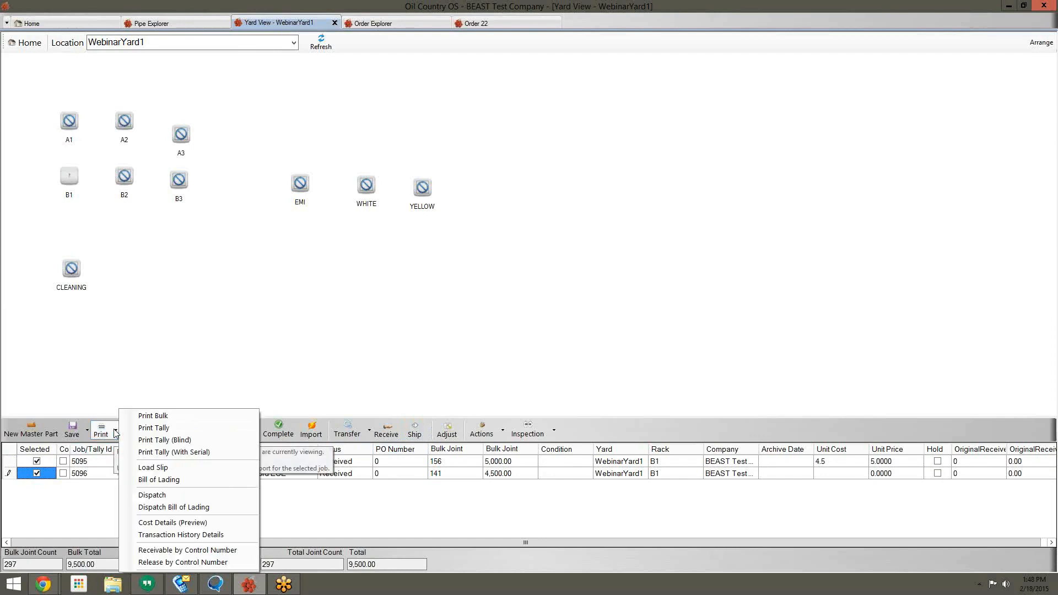
Step: Print and review the tally report for jobs 5095 and 5096, then print the inventory summary
{"action": "left_click", "coordinate": [186, 421]}
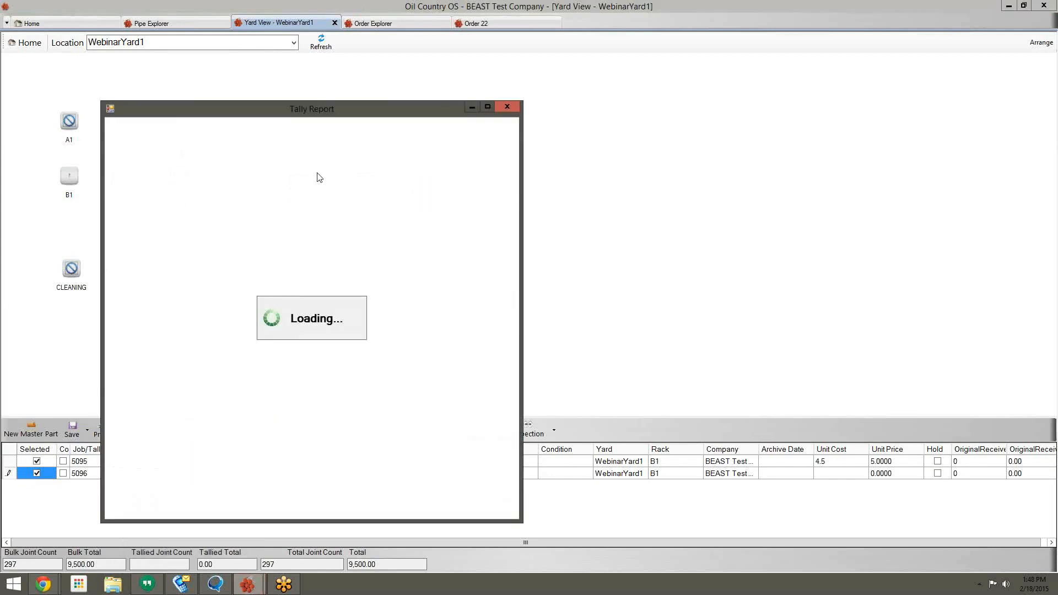
{"action": "left_click_drag", "start_coordinate": [339, 113], "coordinate": [408, 30]}
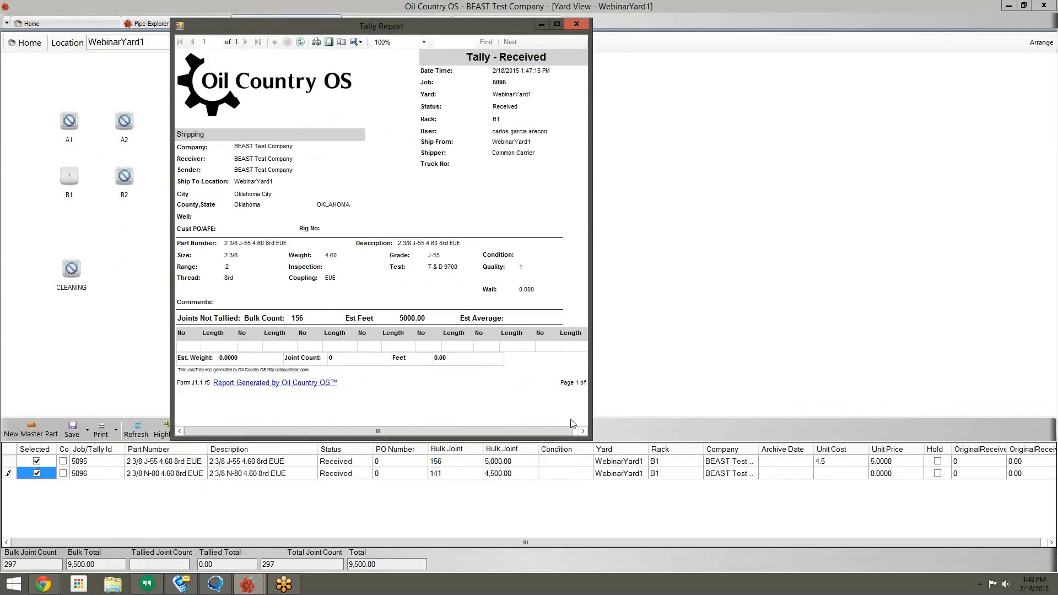
{"action": "left_click_drag", "start_coordinate": [422, 26], "coordinate": [422, 2]}
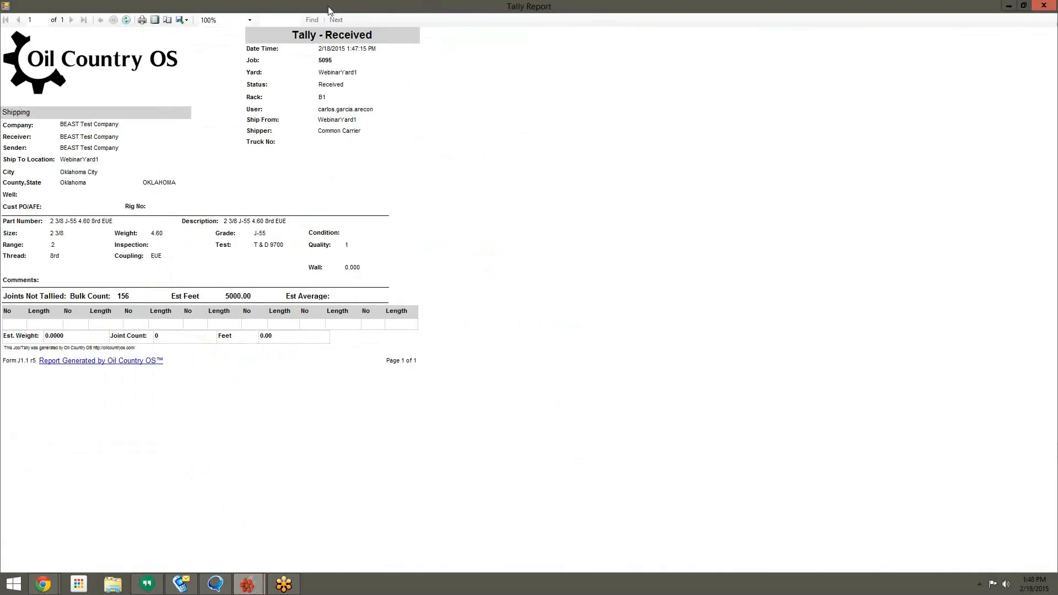
{"action": "left_click_drag", "start_coordinate": [337, 4], "coordinate": [373, 35]}
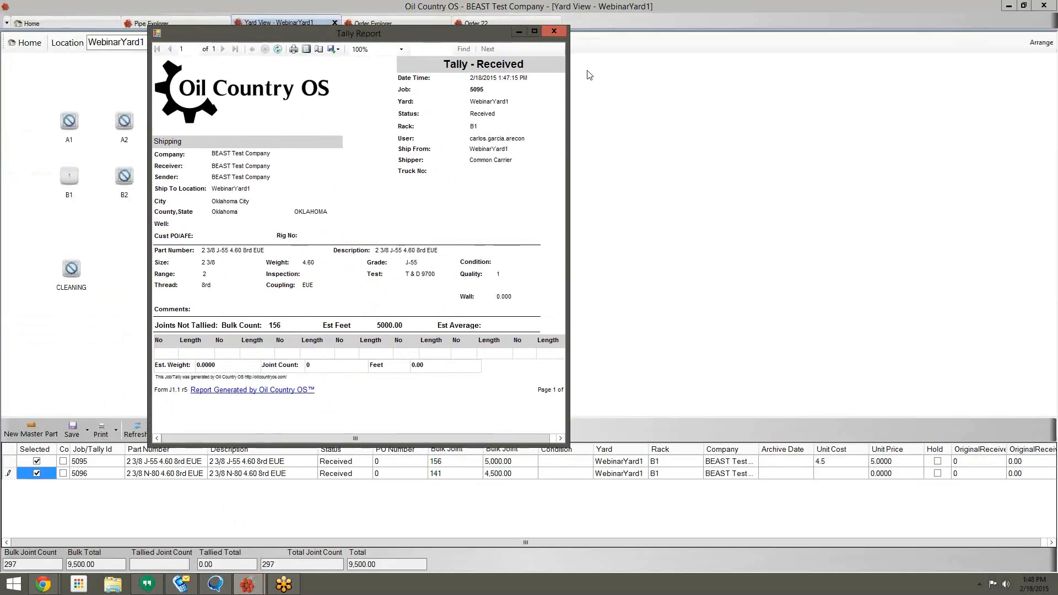
{"action": "left_click", "coordinate": [554, 31]}
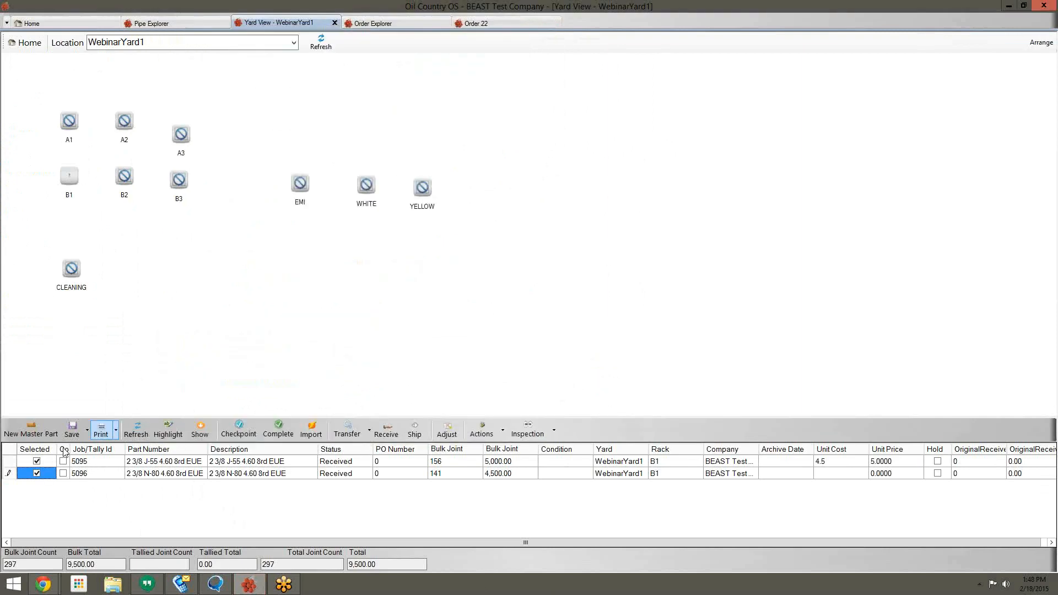
{"action": "left_click", "coordinate": [103, 429]}
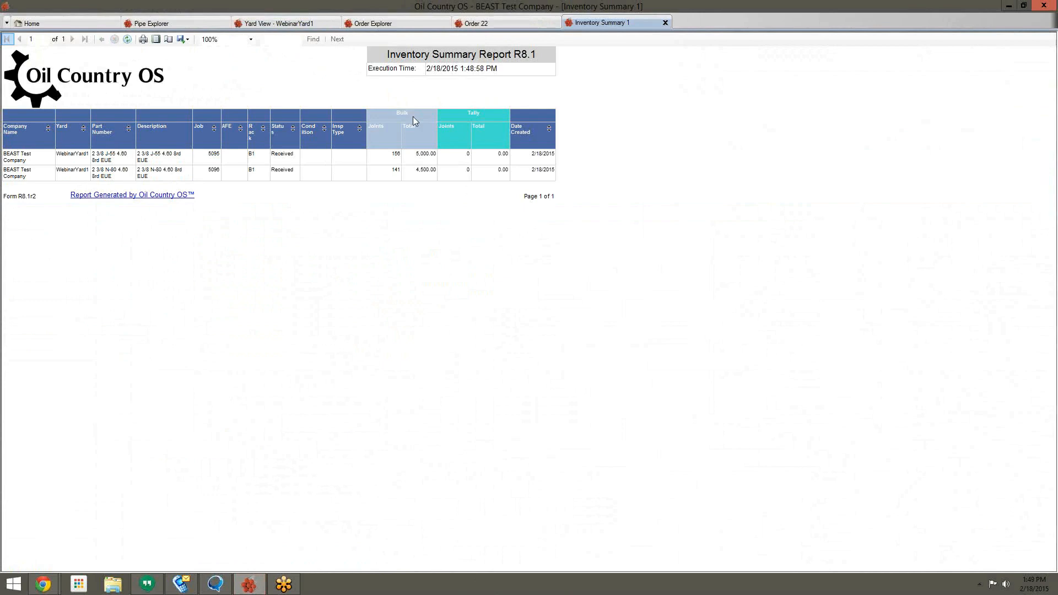
{"action": "left_click", "coordinate": [276, 23]}
{"action": "right_click", "coordinate": [45, 449]}
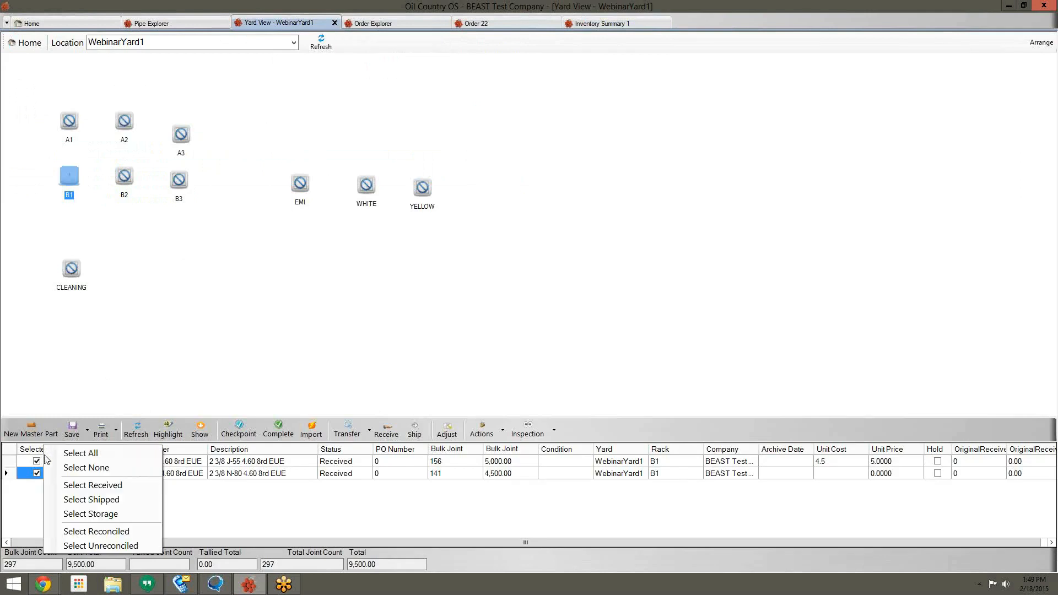
{"action": "left_click", "coordinate": [55, 454]}
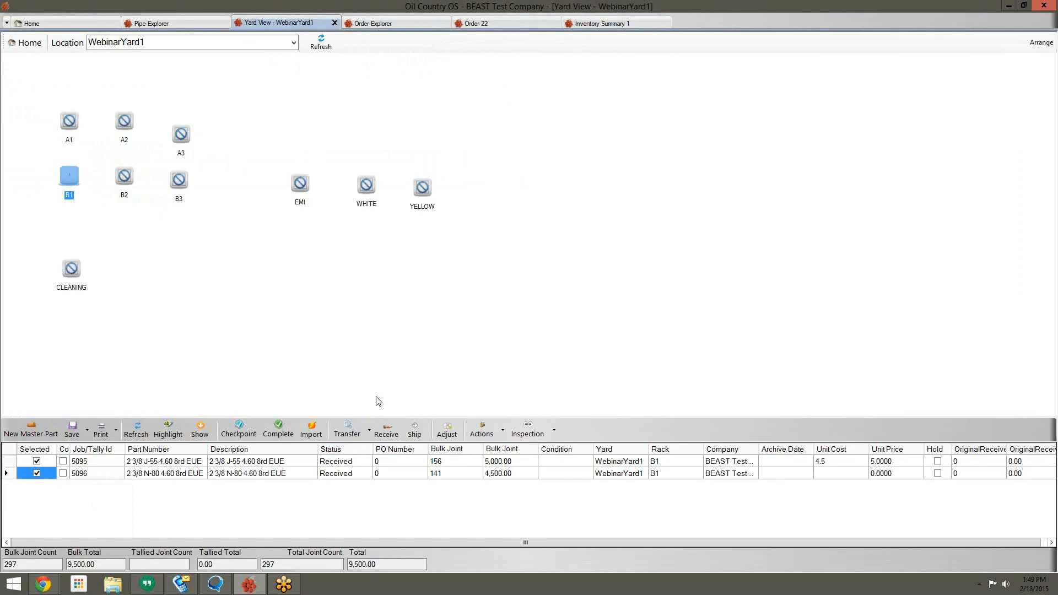
{"action": "left_click", "coordinate": [583, 28]}
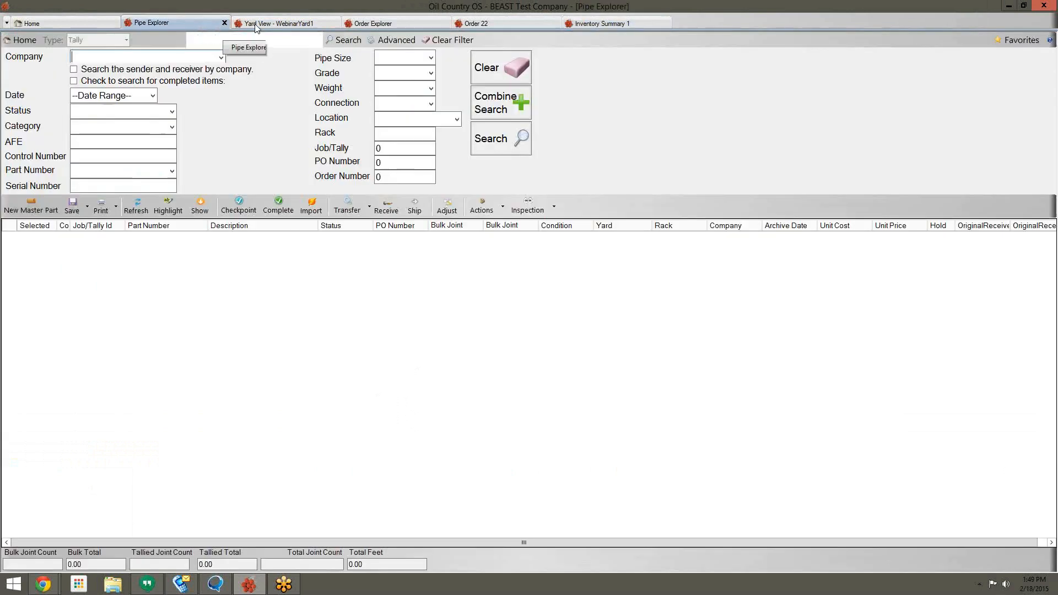
Step: Search Pipe Explorer for 2 3/8 pipe located in WebinarYard1
{"action": "left_click", "coordinate": [187, 24]}
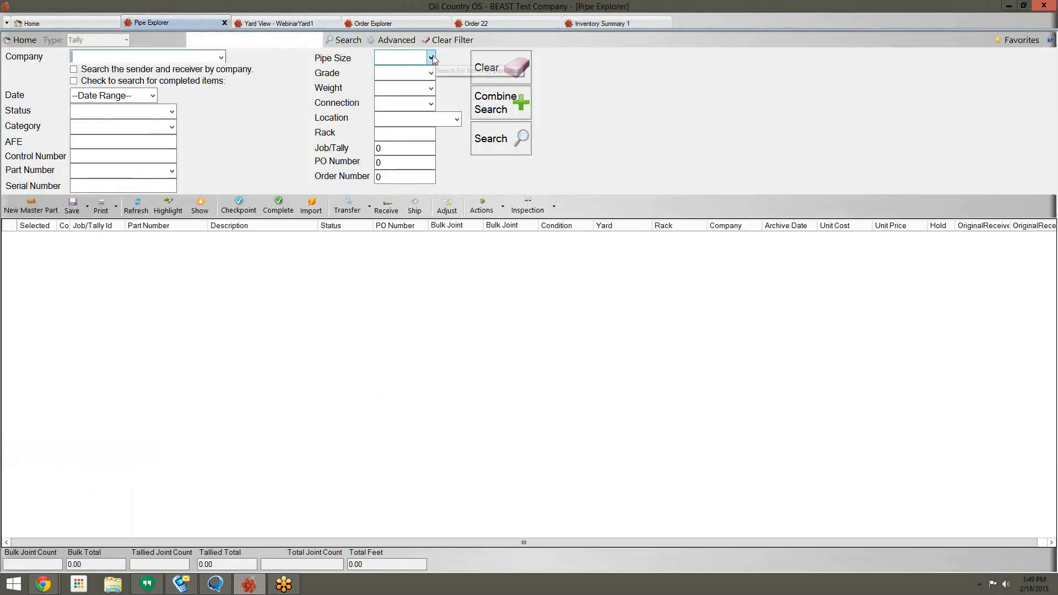
{"action": "left_click", "coordinate": [457, 119]}
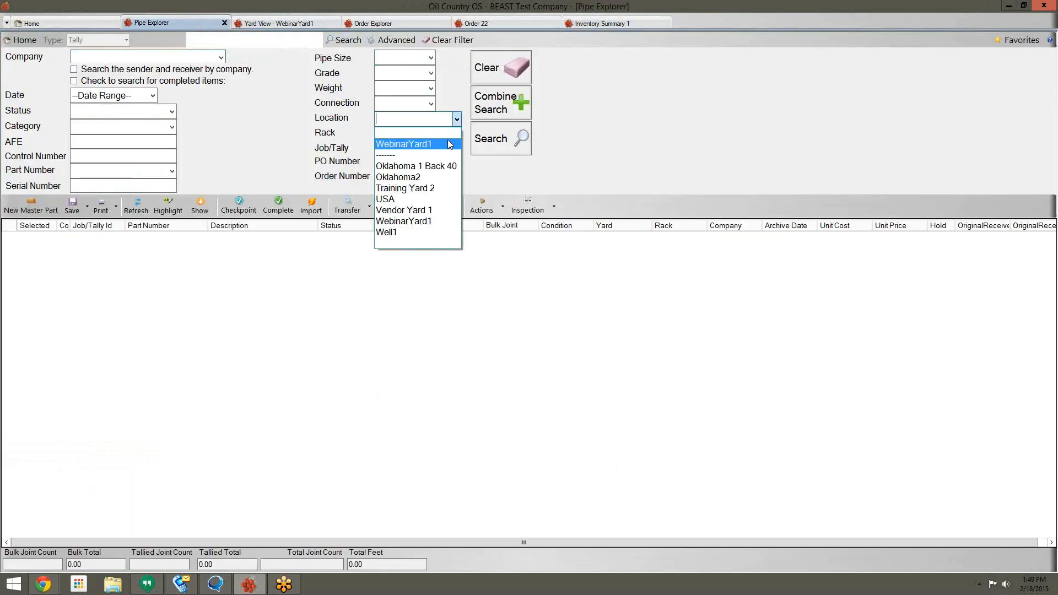
{"action": "left_click", "coordinate": [450, 145]}
{"action": "left_click", "coordinate": [431, 58]}
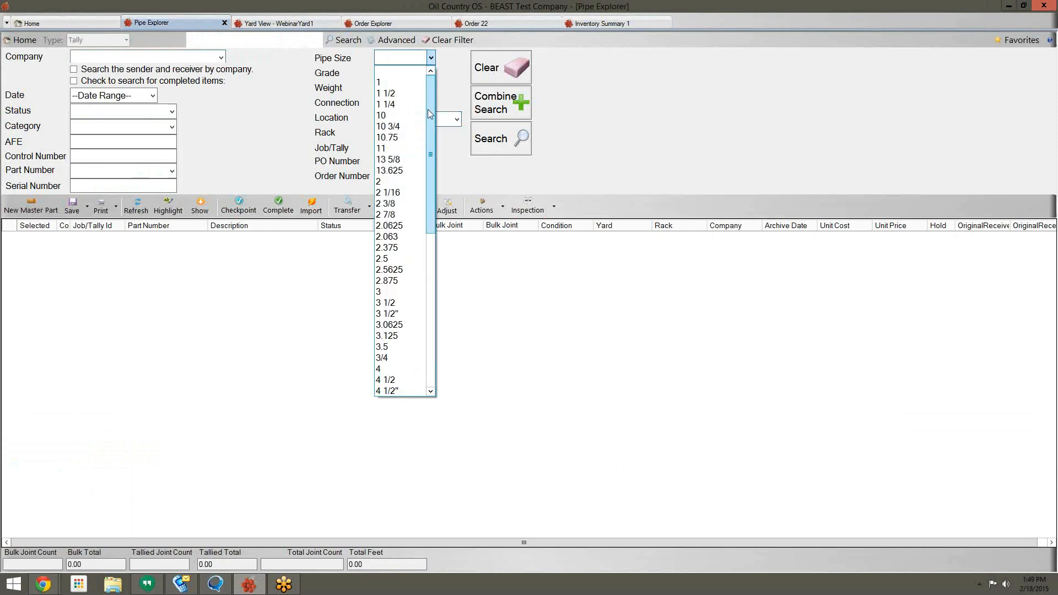
{"action": "left_click", "coordinate": [431, 74]}
{"action": "left_click", "coordinate": [432, 61]}
{"action": "left_click", "coordinate": [431, 58]}
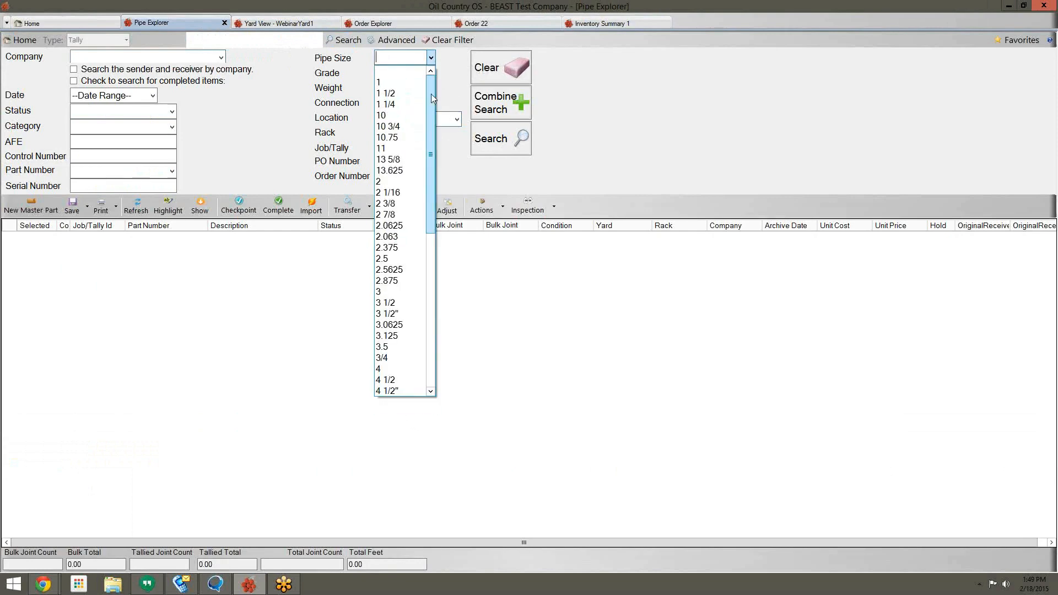
{"action": "left_click", "coordinate": [417, 208]}
{"action": "left_click", "coordinate": [521, 140]}
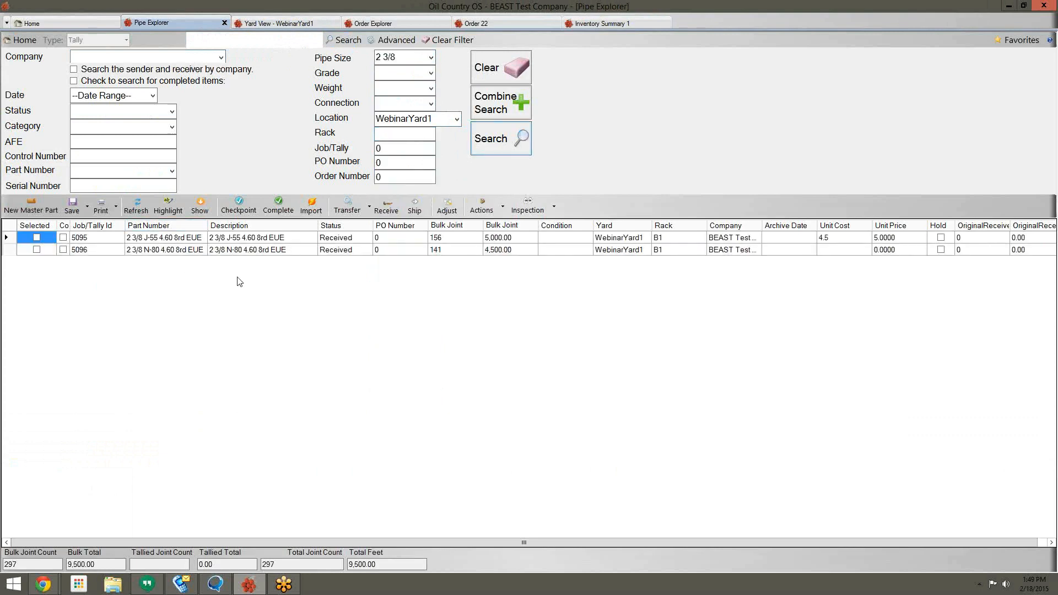
Step: Select both matching tallies and print an inventory summary of them
{"action": "right_click", "coordinate": [45, 229]}
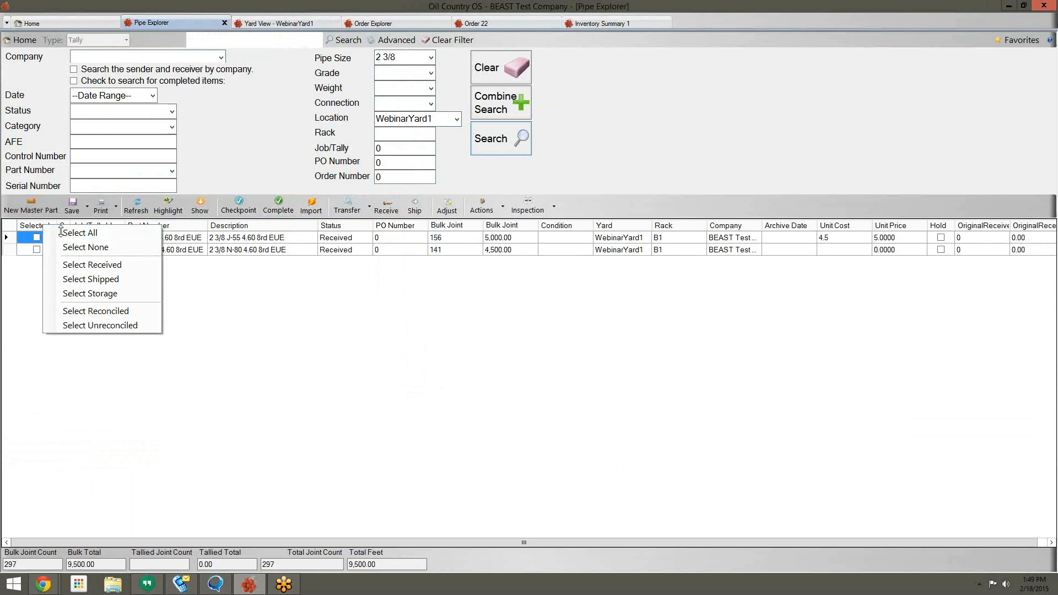
{"action": "left_click", "coordinate": [80, 233]}
{"action": "left_click", "coordinate": [101, 205]}
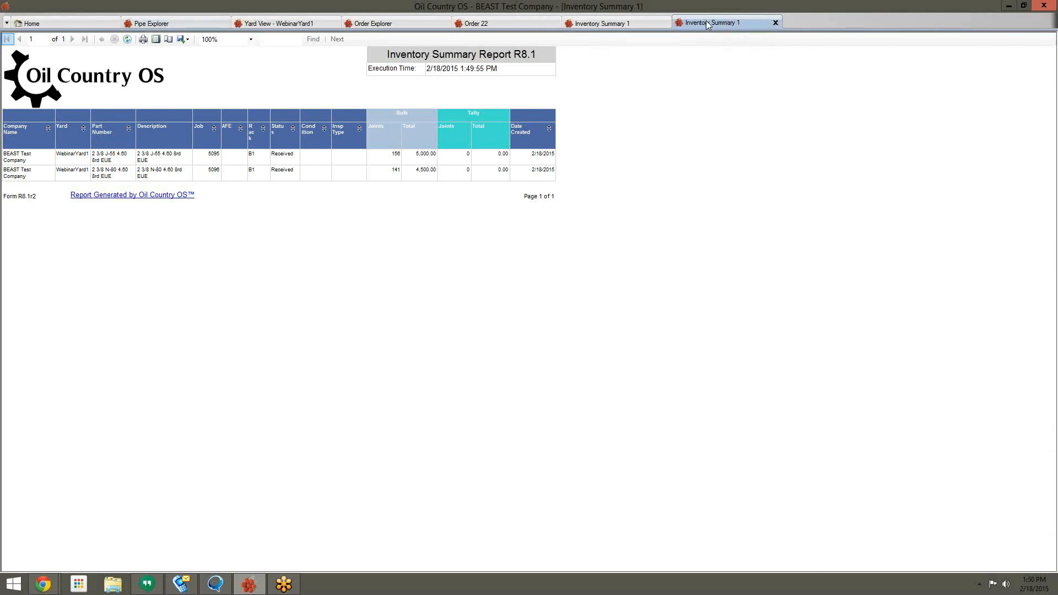
Step: Close both Inventory Summary 1 tabs and the Order 22 tab
{"action": "left_click", "coordinate": [776, 23]}
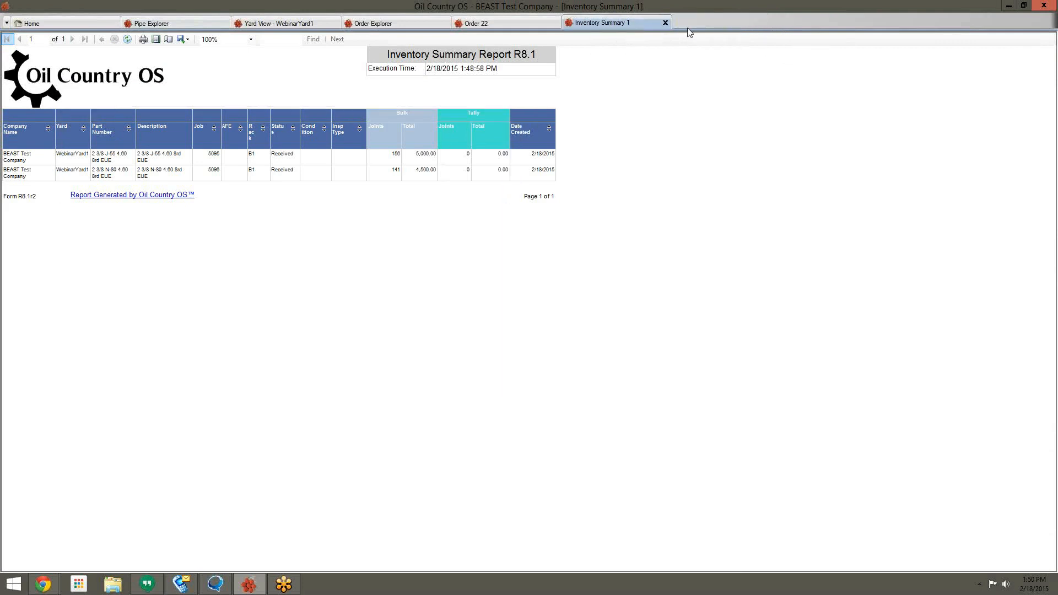
{"action": "left_click", "coordinate": [665, 23]}
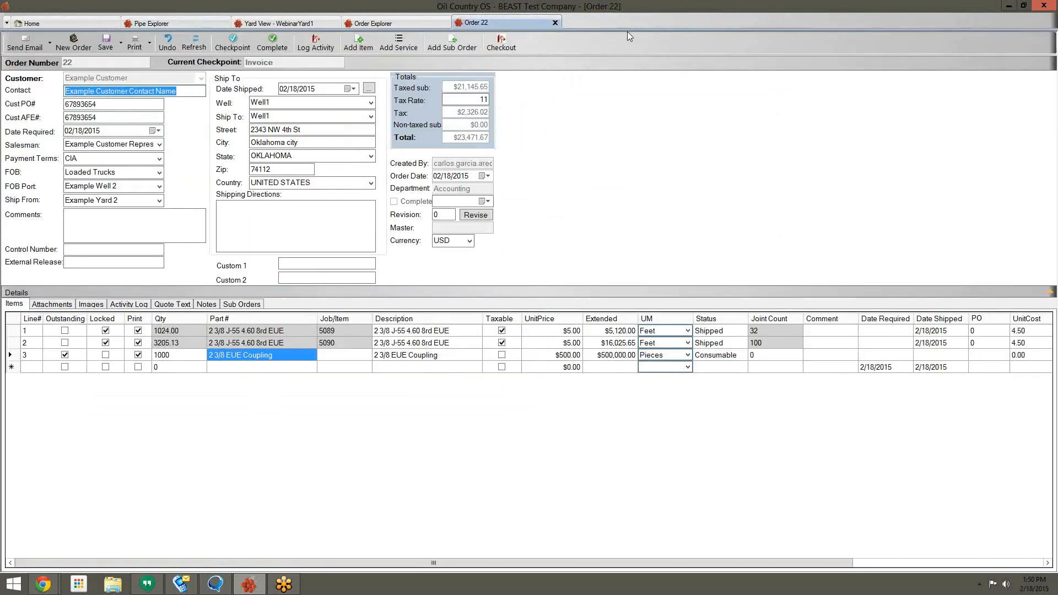
{"action": "left_click", "coordinate": [556, 23]}
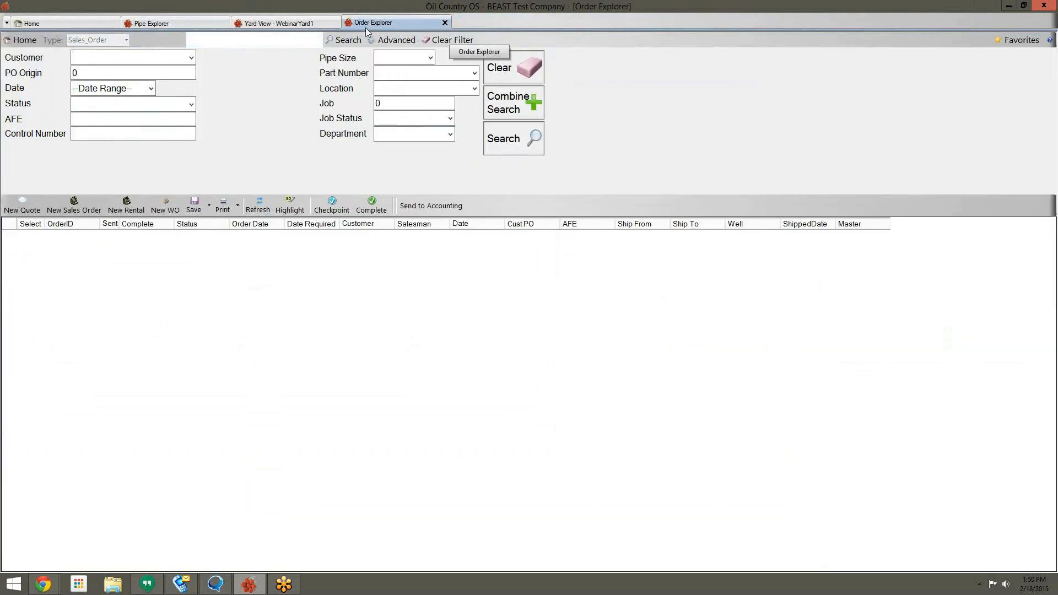
Step: Close the Order Explorer, Yard View - WebinarYard1 and Pipe Explorer tabs
{"action": "left_click", "coordinate": [445, 23]}
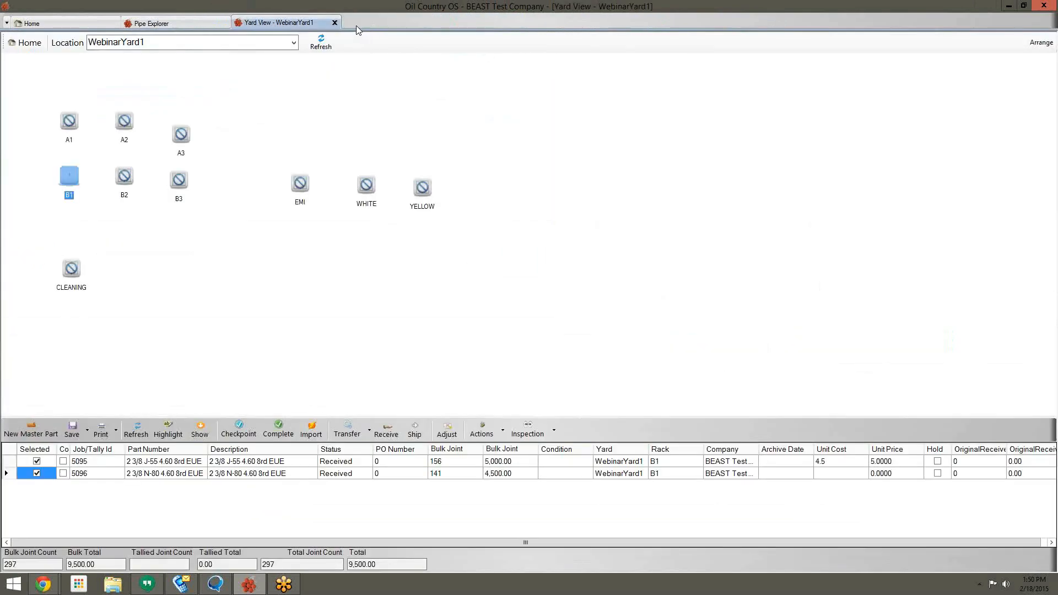
{"action": "left_click", "coordinate": [334, 23]}
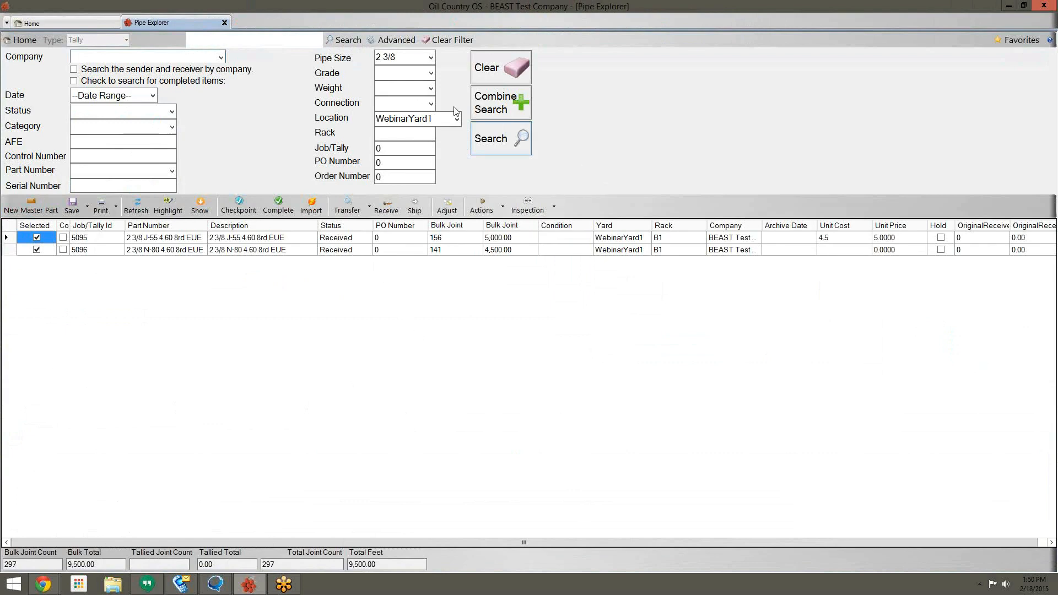
{"action": "left_click", "coordinate": [225, 23]}
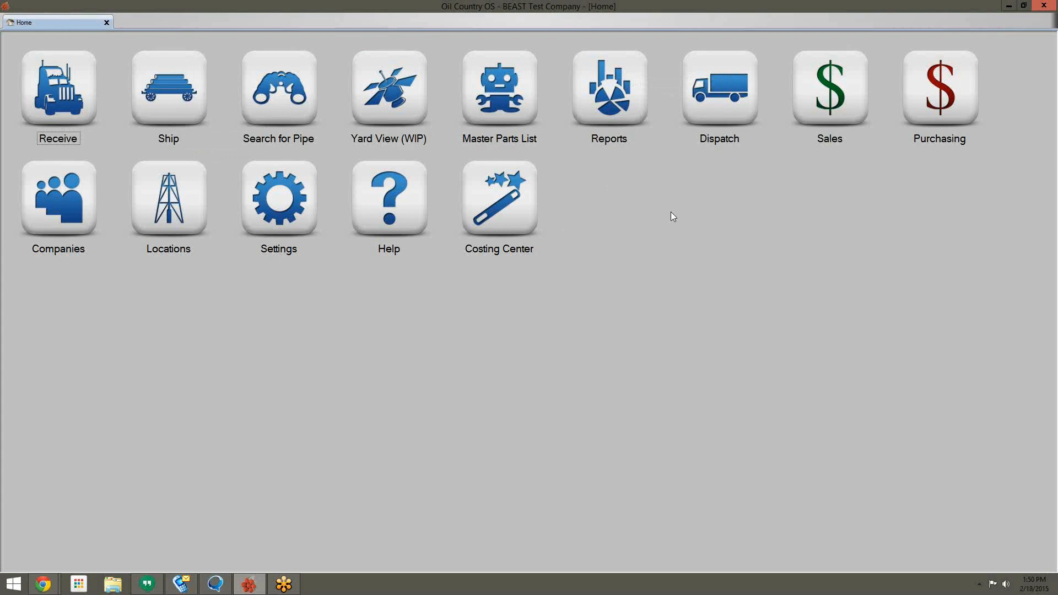
Step: Open Custom Query from Reports and list the available queries, with Average Cost Of Inventory loaded
{"action": "left_click", "coordinate": [621, 98]}
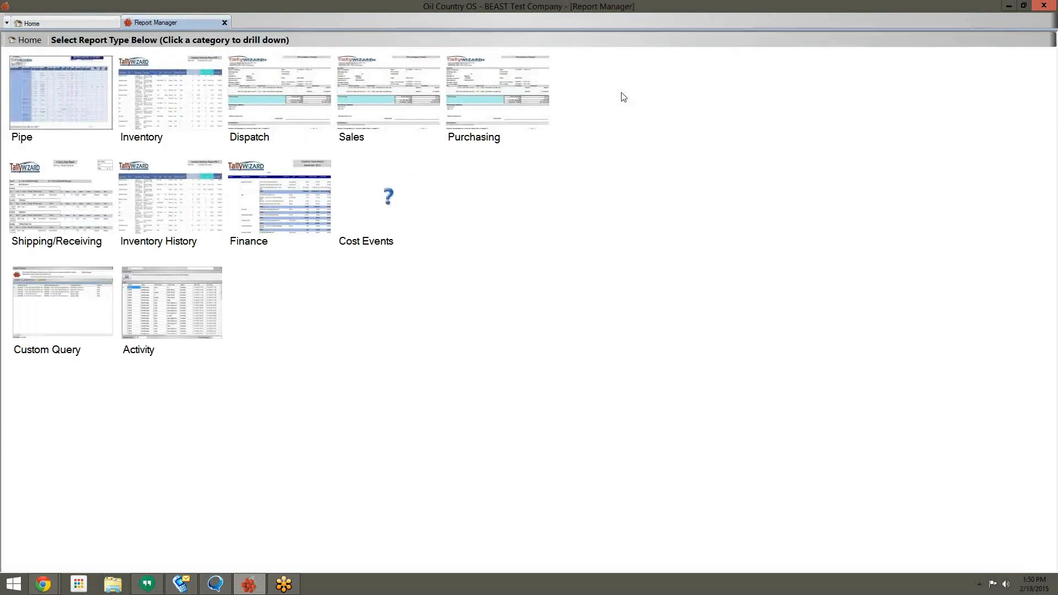
{"action": "left_click", "coordinate": [70, 311]}
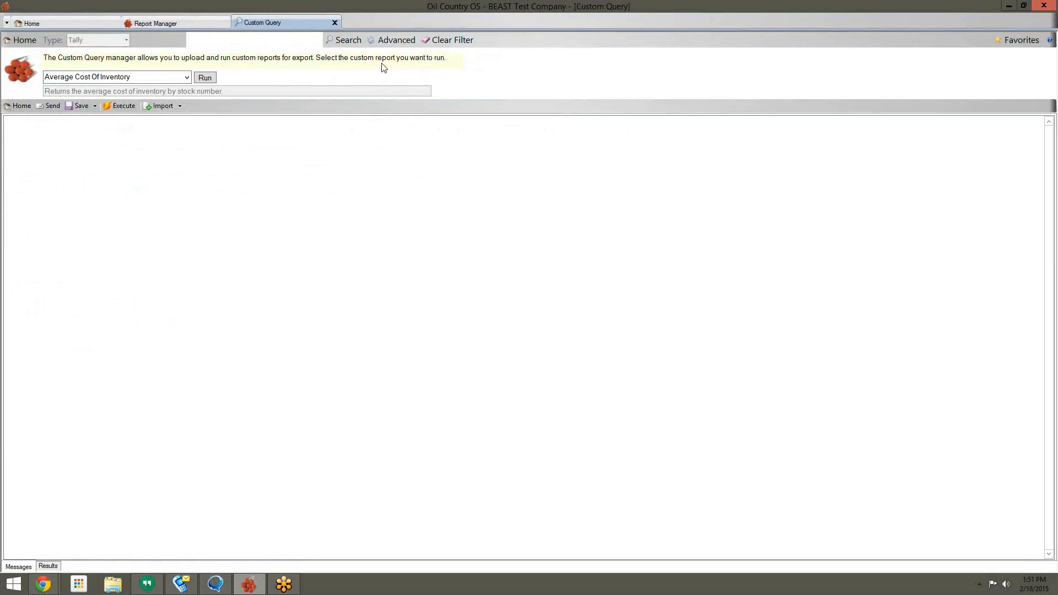
{"action": "left_click", "coordinate": [186, 77]}
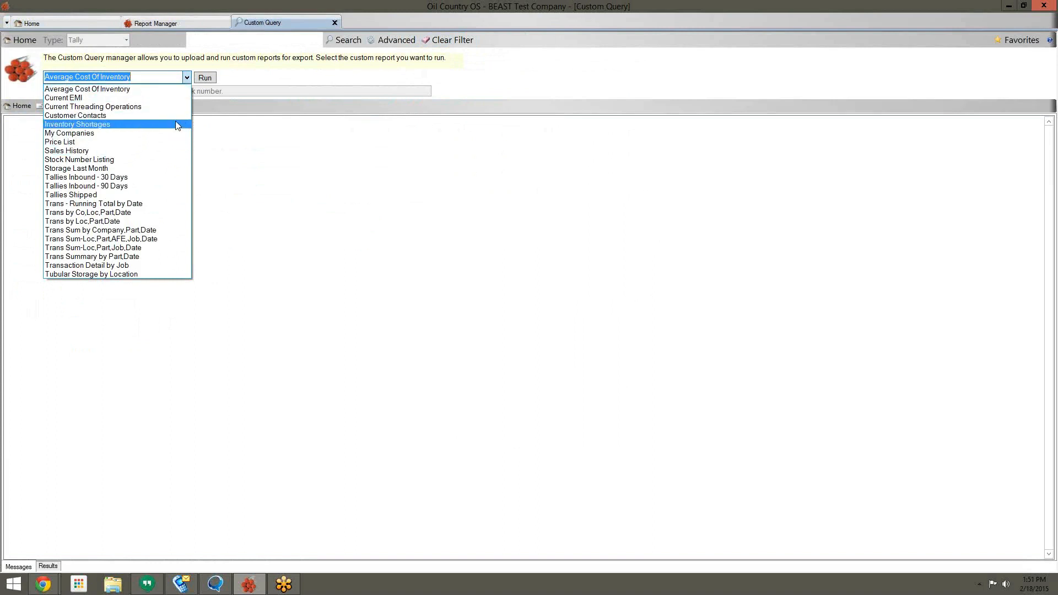
Step: Run the Stock Number Listing query filtered to pipe size 2 3/8
{"action": "left_click", "coordinate": [147, 160]}
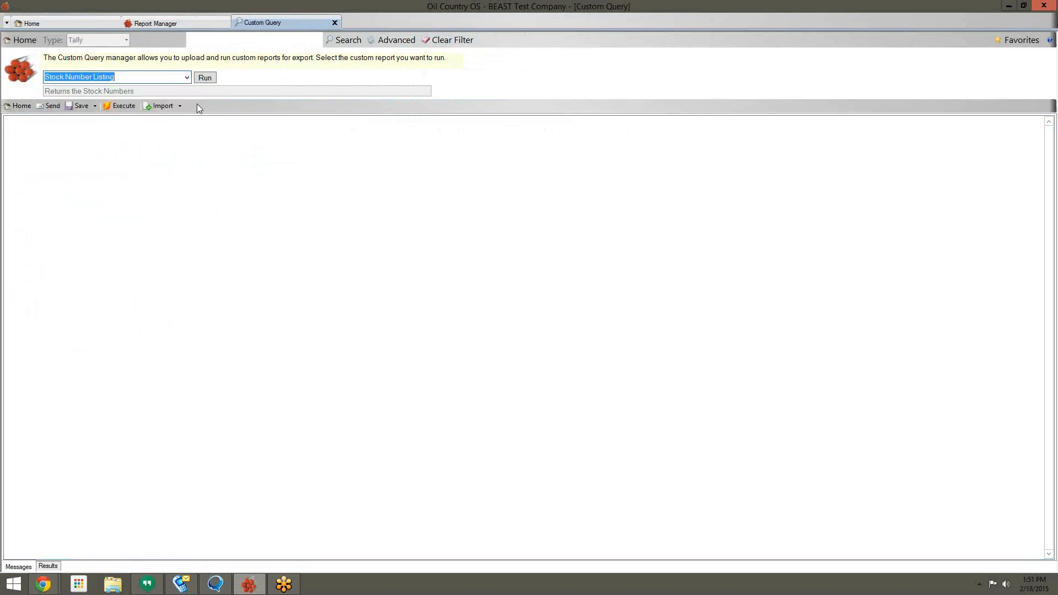
{"action": "left_click", "coordinate": [396, 41]}
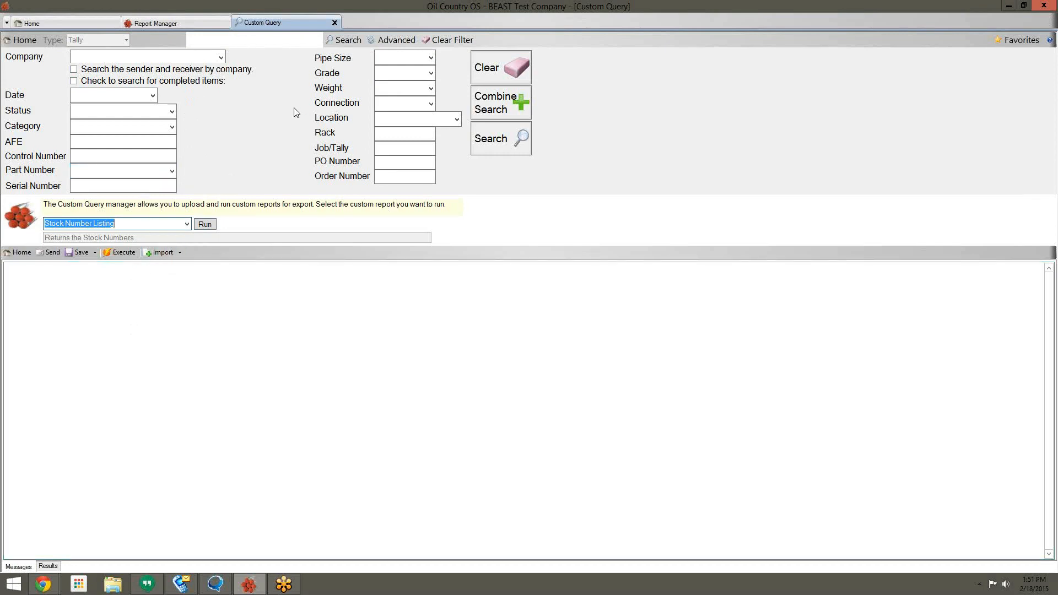
{"action": "left_click", "coordinate": [431, 58]}
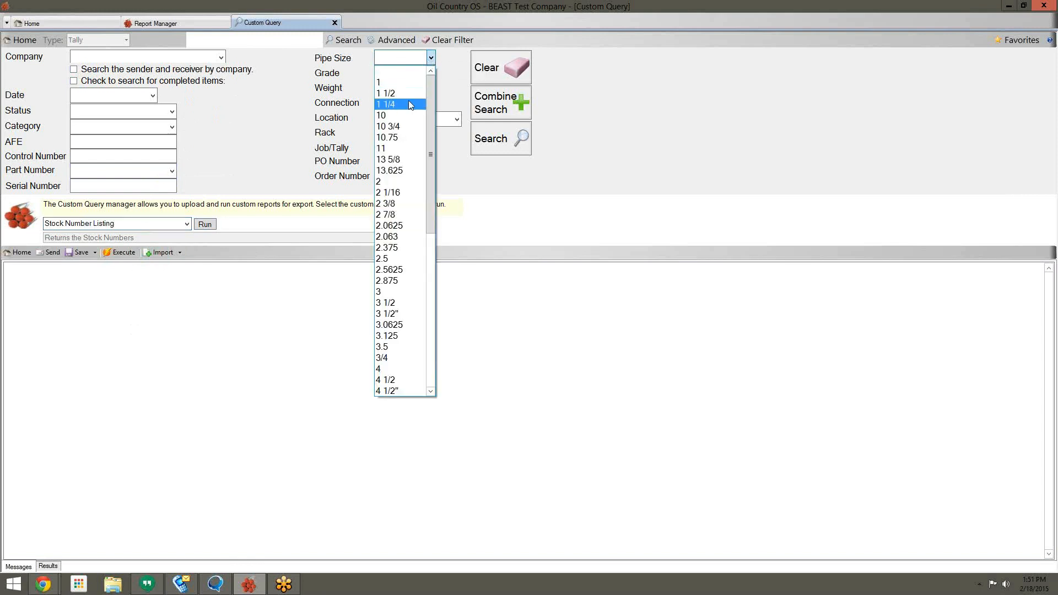
{"action": "left_click", "coordinate": [409, 204]}
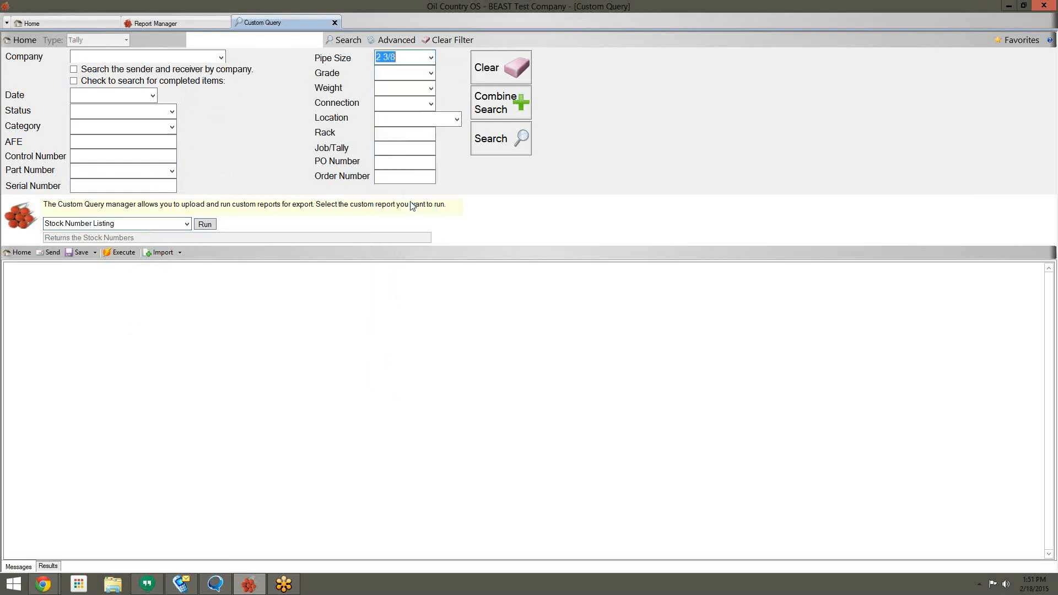
{"action": "left_click", "coordinate": [488, 151]}
Step: Review the stock number results, rerun the query, and clear the 2 3/8 pipe size filter
{"action": "left_click", "coordinate": [144, 321]}
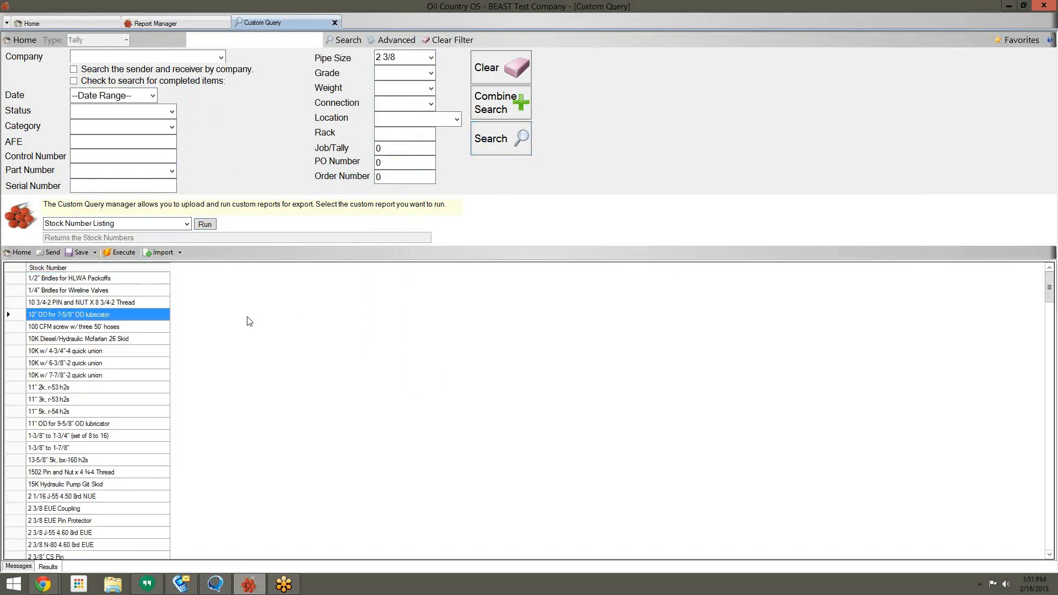
{"action": "scroll", "coordinate": [221, 428], "scroll_direction": "down", "scroll_amount": 10}
{"action": "scroll", "coordinate": [239, 431], "scroll_direction": "down", "scroll_amount": 15}
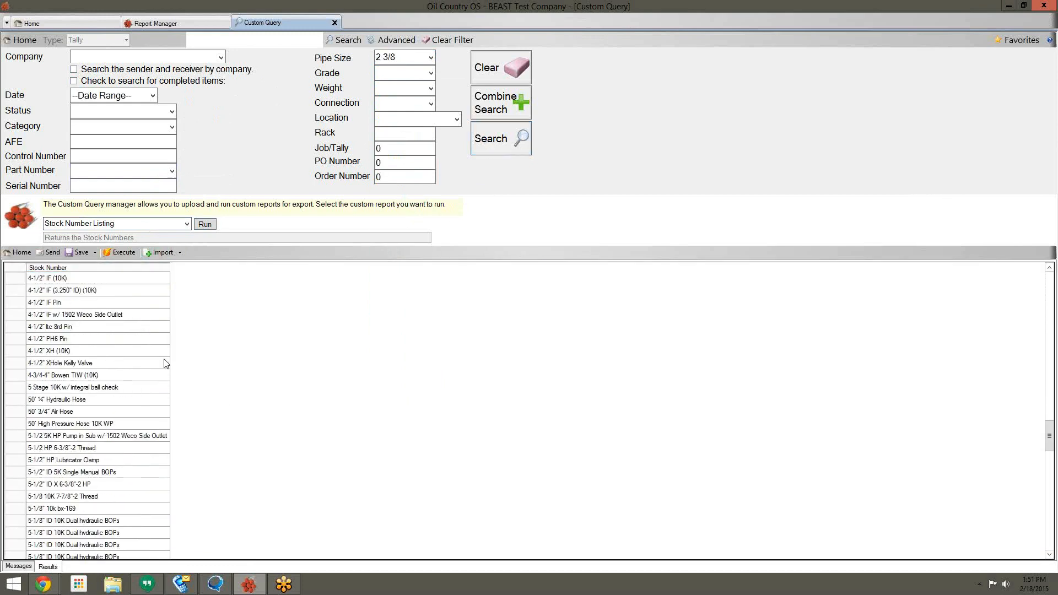
{"action": "left_click", "coordinate": [203, 223]}
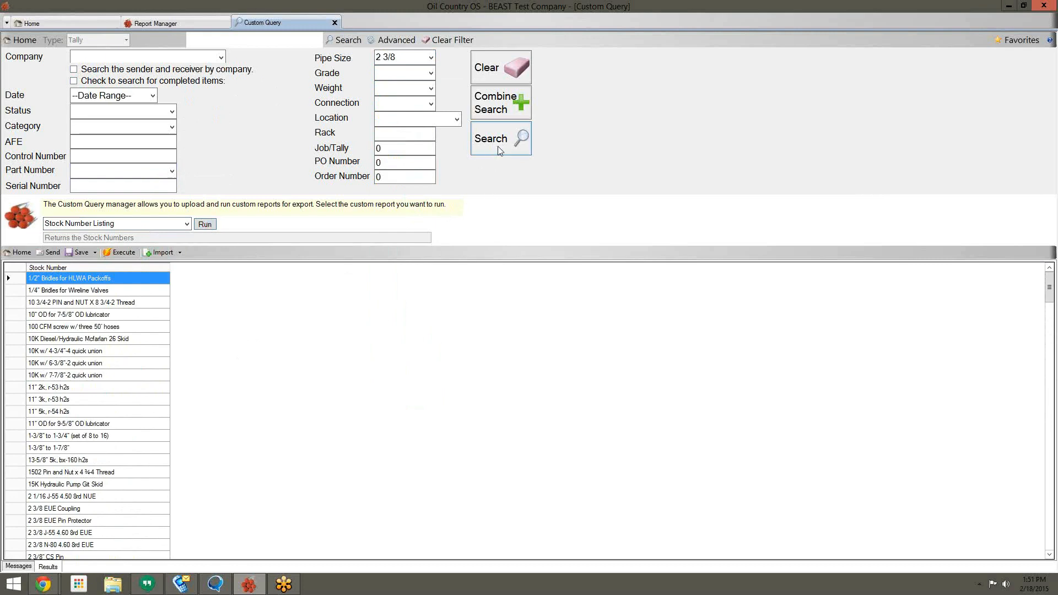
{"action": "scroll", "coordinate": [132, 400], "scroll_direction": "down", "scroll_amount": 20}
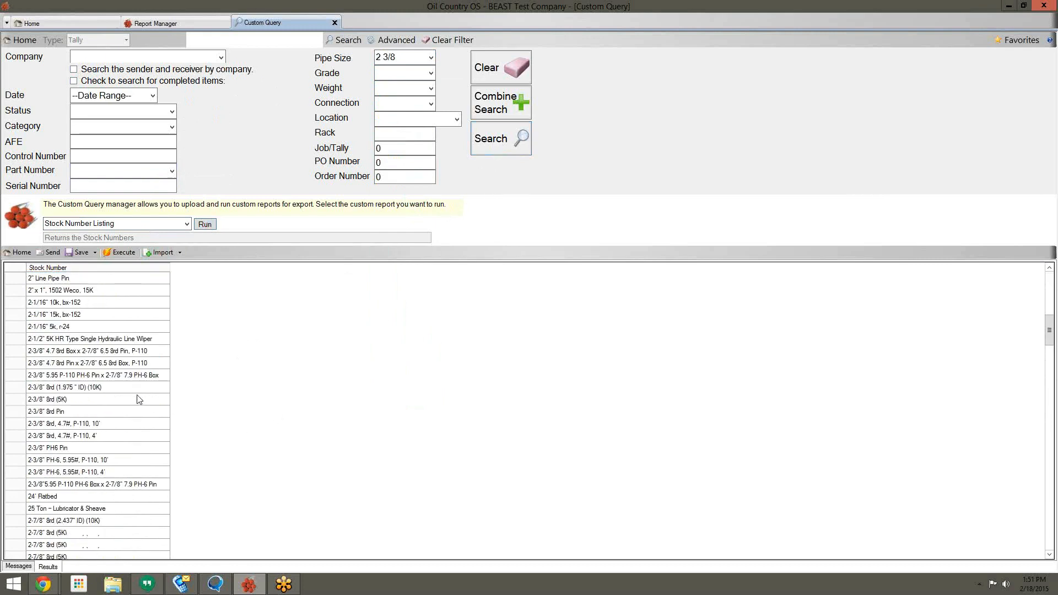
{"action": "left_click", "coordinate": [449, 39]}
{"action": "left_click", "coordinate": [186, 223]}
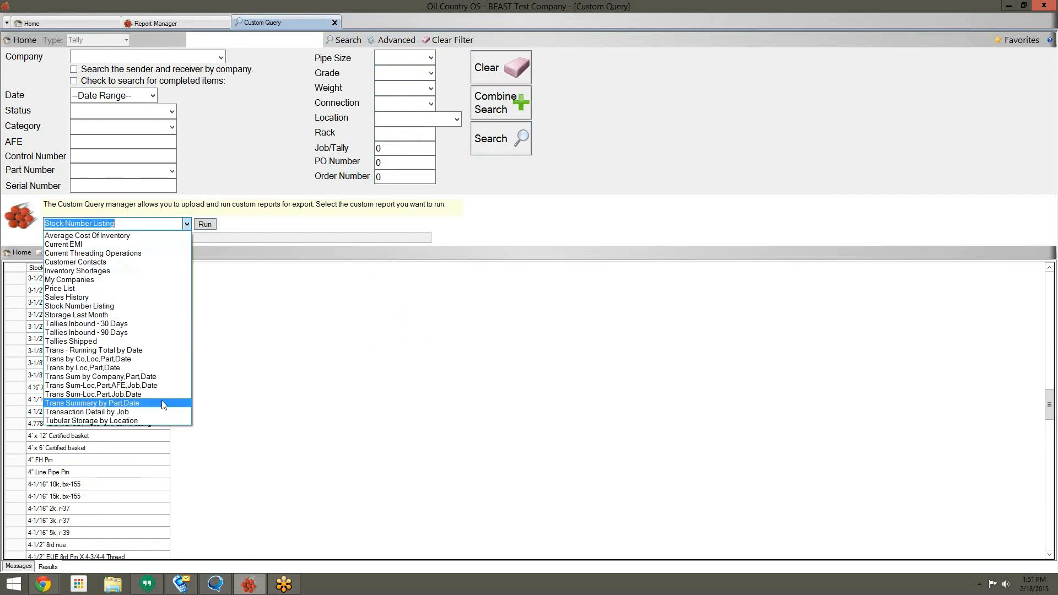
Step: Run the Customer Contacts custom query and view its results
{"action": "left_click", "coordinate": [130, 262]}
{"action": "left_click", "coordinate": [205, 225]}
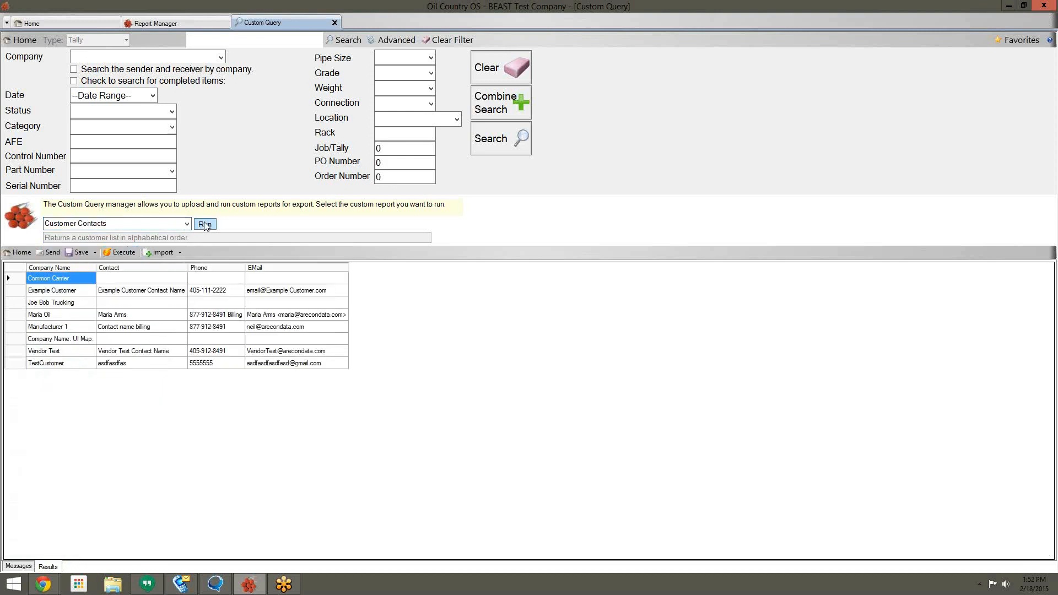
{"action": "left_click", "coordinate": [188, 225]}
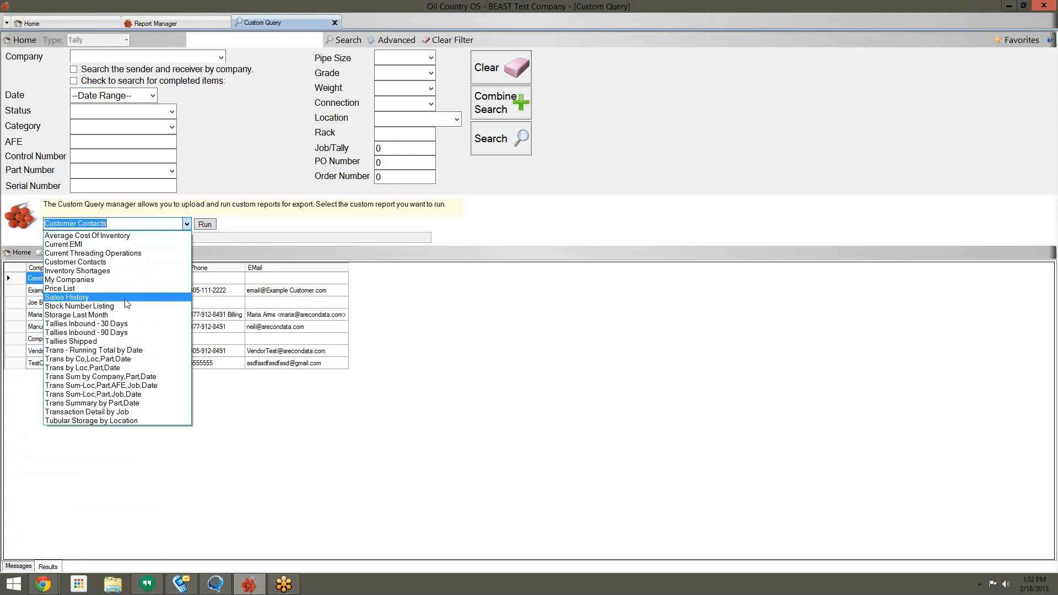
Step: Close the Custom Query tab and show the Inventory reports in Report Manager
{"action": "left_click", "coordinate": [336, 24]}
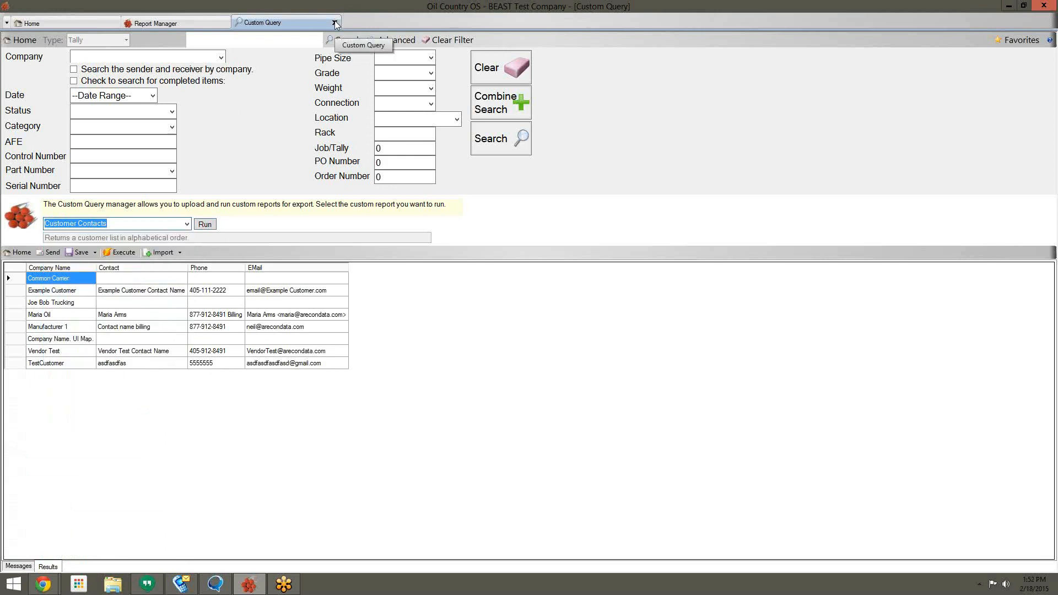
{"action": "left_click", "coordinate": [335, 23]}
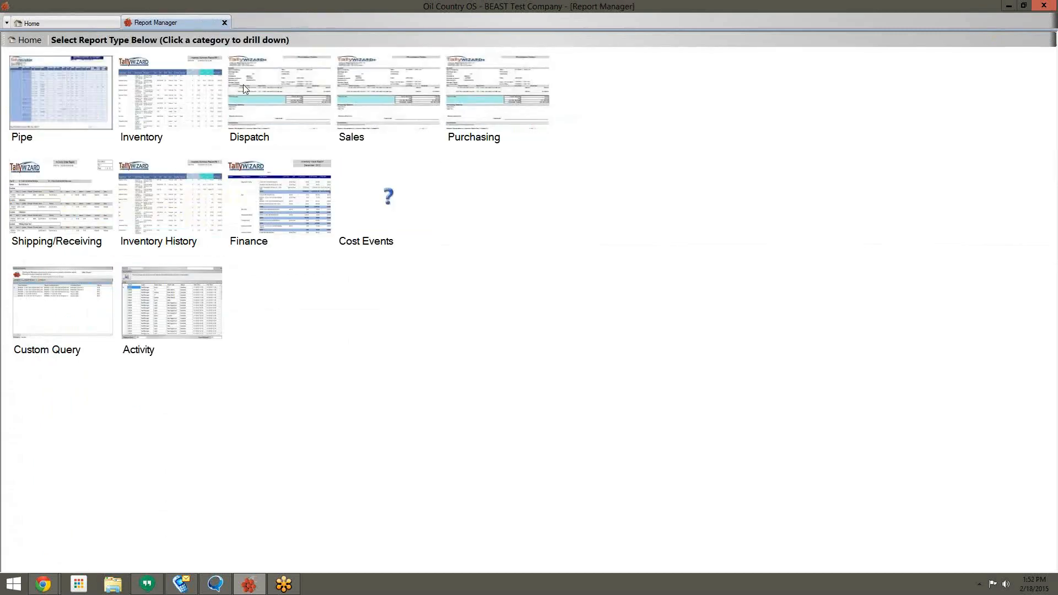
{"action": "left_click", "coordinate": [191, 108]}
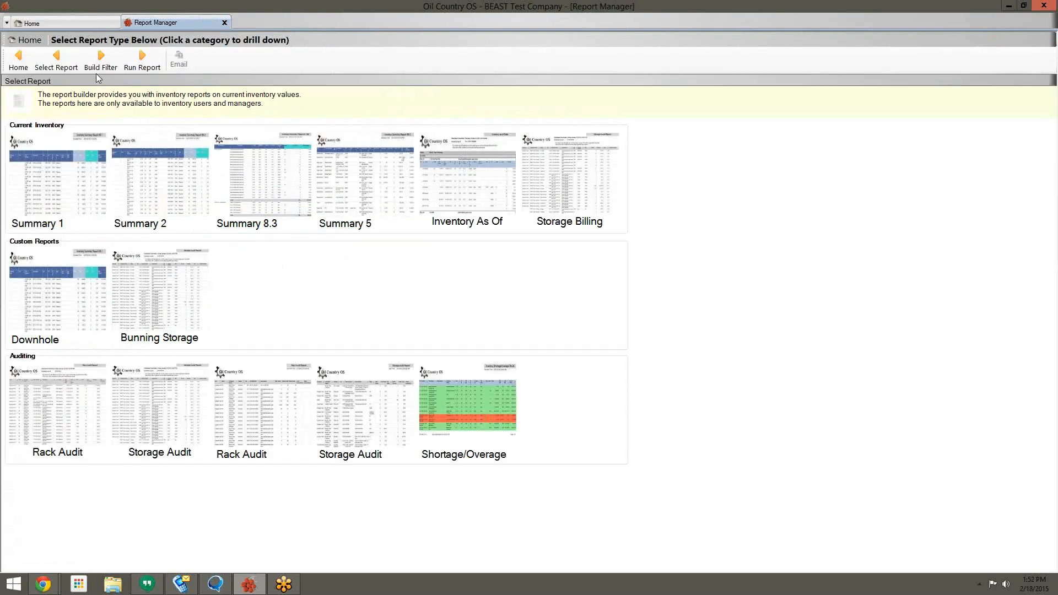
Step: In Pipe Explorer, try the 'is between' and 'is' date conditions, reset to --Date Range--, return to Report Manager
{"action": "left_click", "coordinate": [91, 21]}
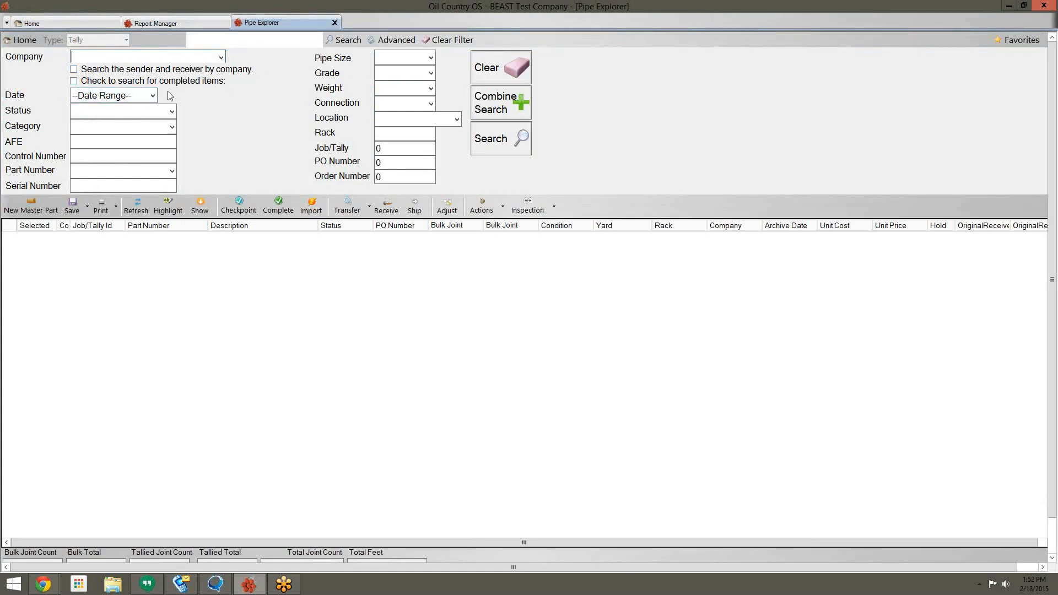
{"action": "left_click", "coordinate": [147, 96]}
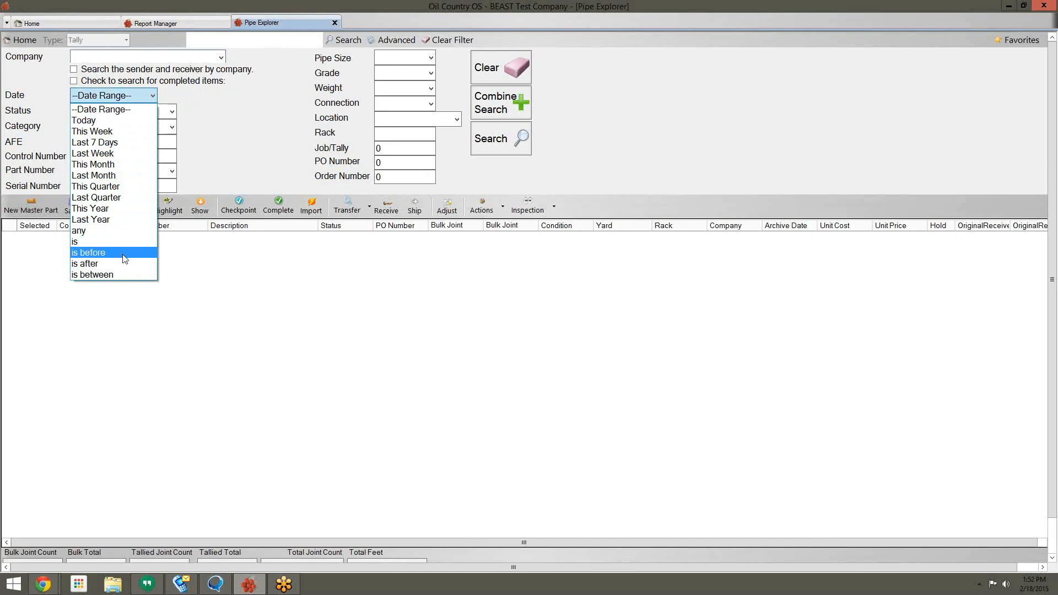
{"action": "left_click", "coordinate": [124, 274]}
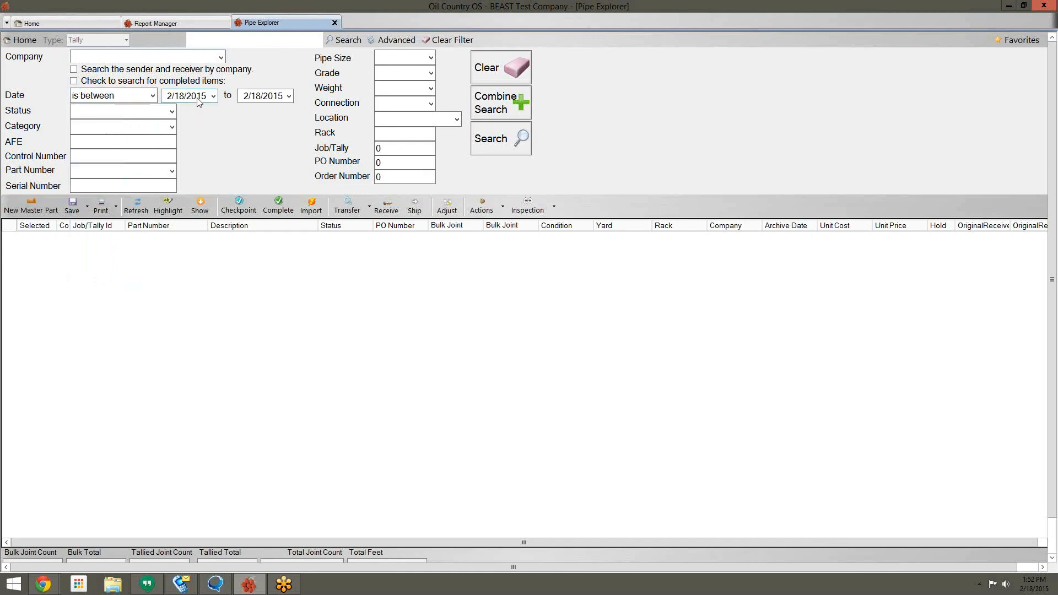
{"action": "left_click", "coordinate": [150, 96]}
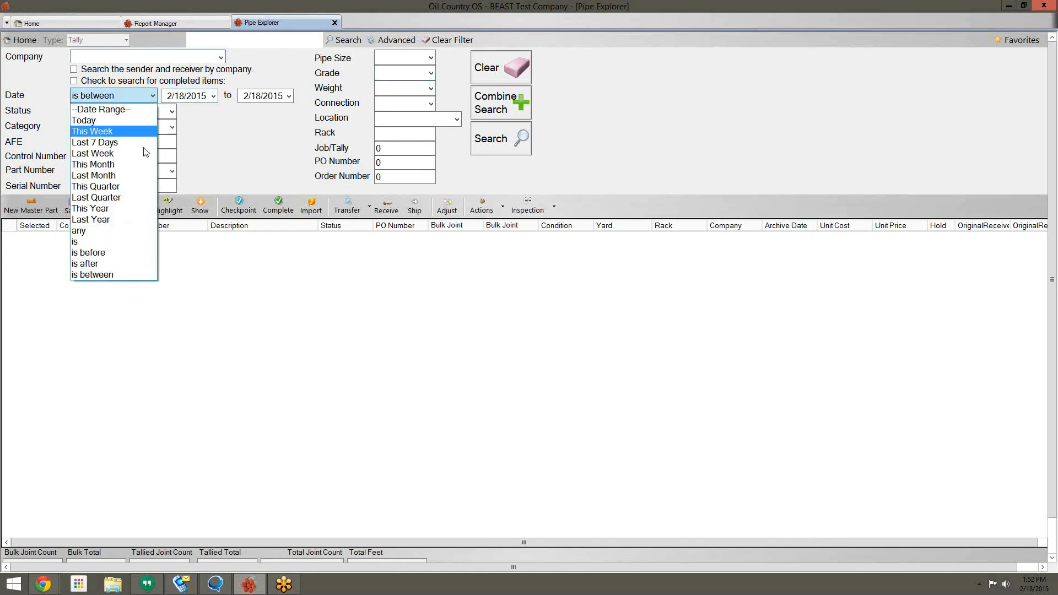
{"action": "left_click", "coordinate": [122, 243]}
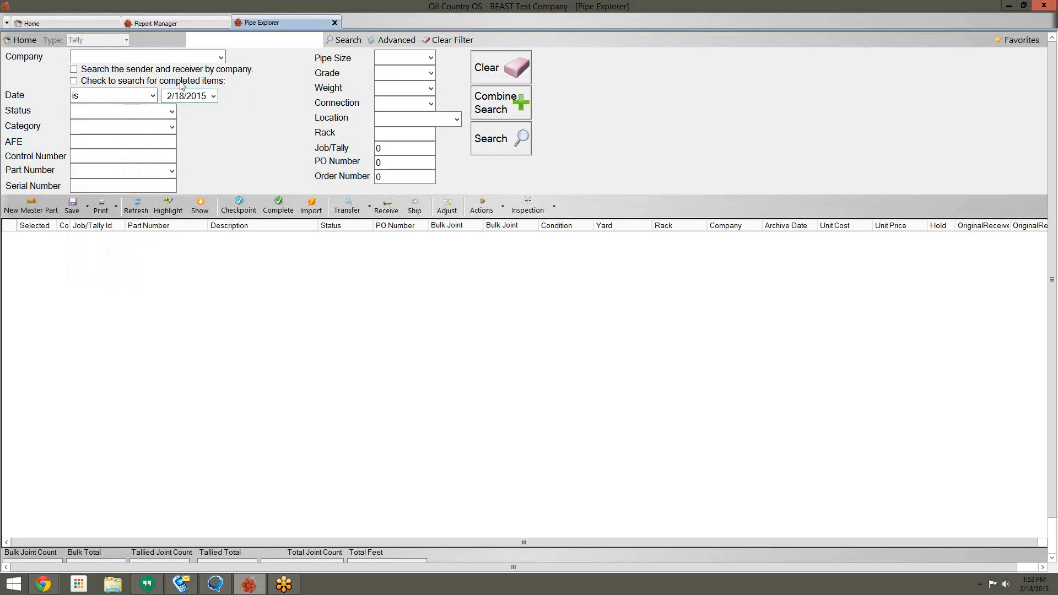
{"action": "left_click", "coordinate": [154, 97]}
{"action": "left_click", "coordinate": [132, 108]}
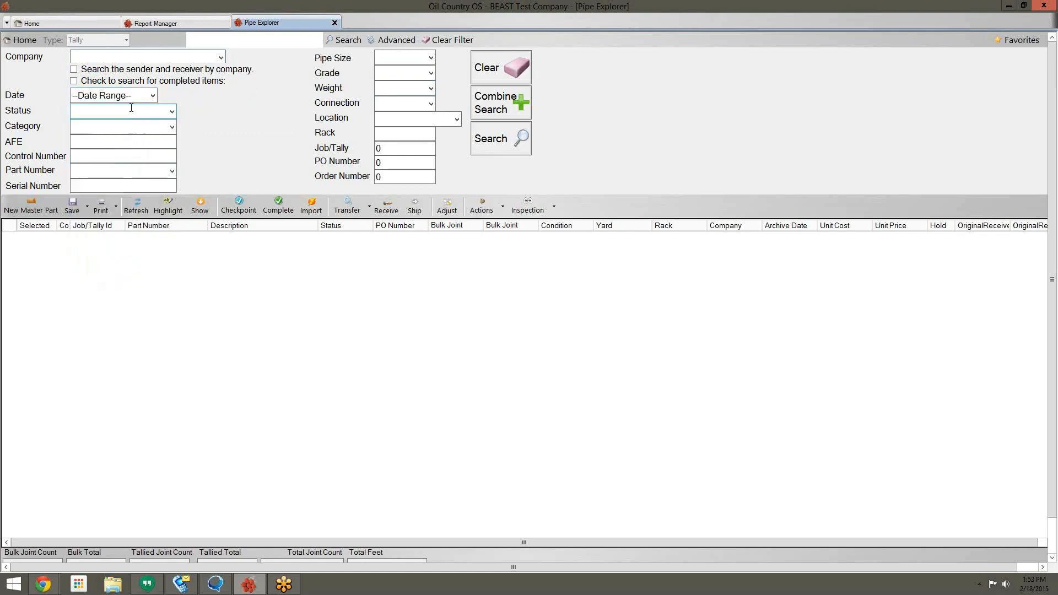
{"action": "left_click", "coordinate": [162, 28]}
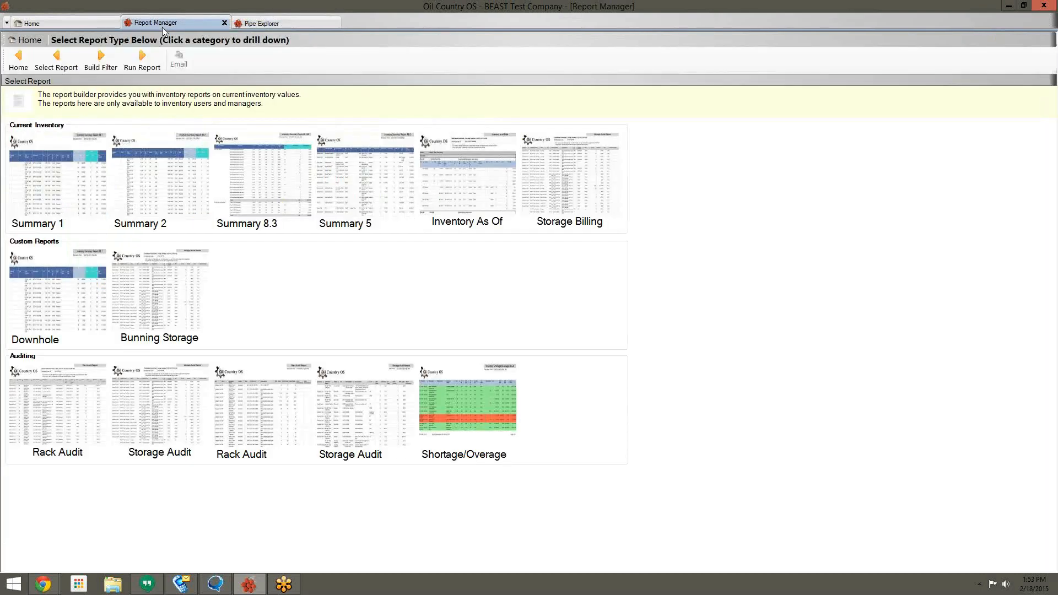
Step: From Home, open Settings > Admin Console and show System Maintenance (cutoff January 19, 2015)
{"action": "left_click", "coordinate": [59, 25]}
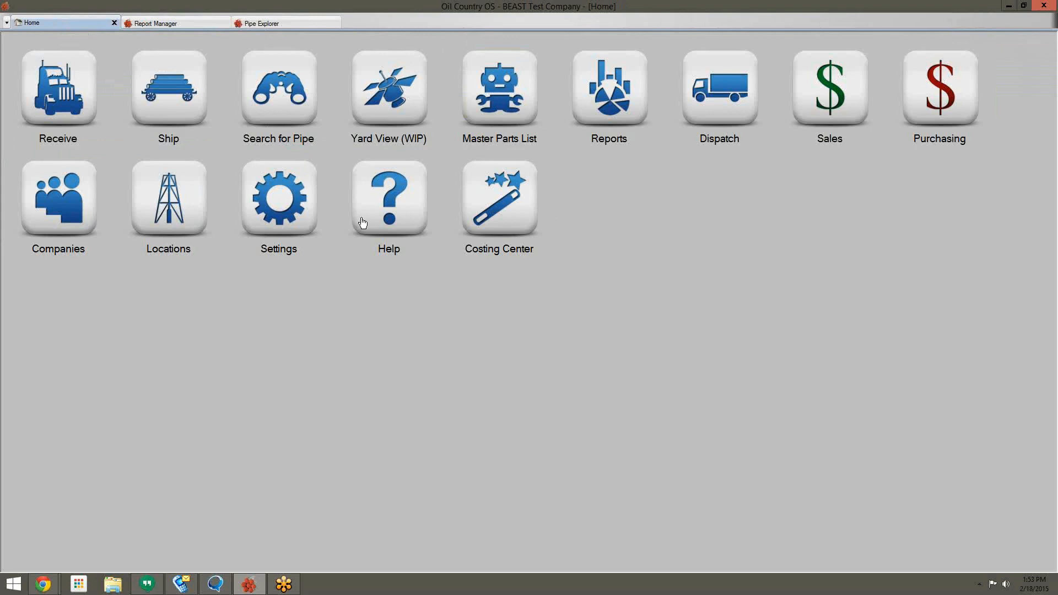
{"action": "left_click", "coordinate": [307, 191]}
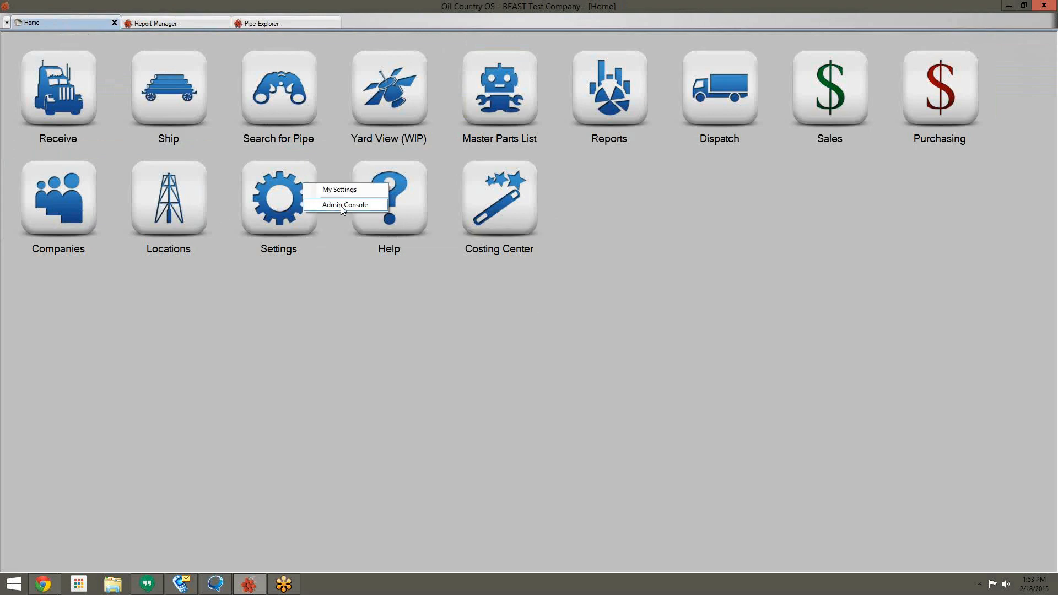
{"action": "left_click", "coordinate": [341, 206]}
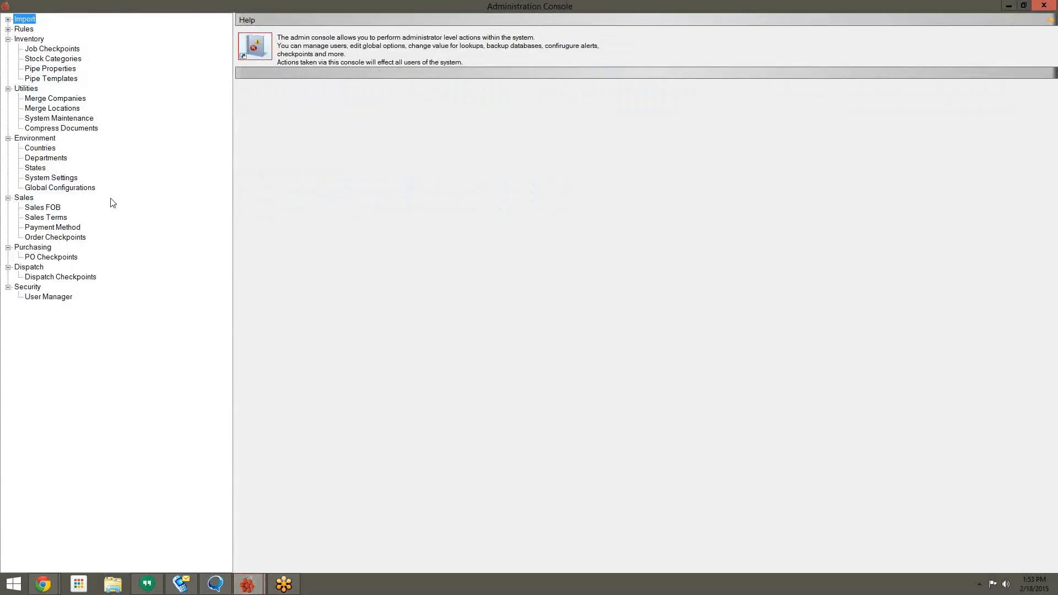
{"action": "left_click", "coordinate": [65, 119]}
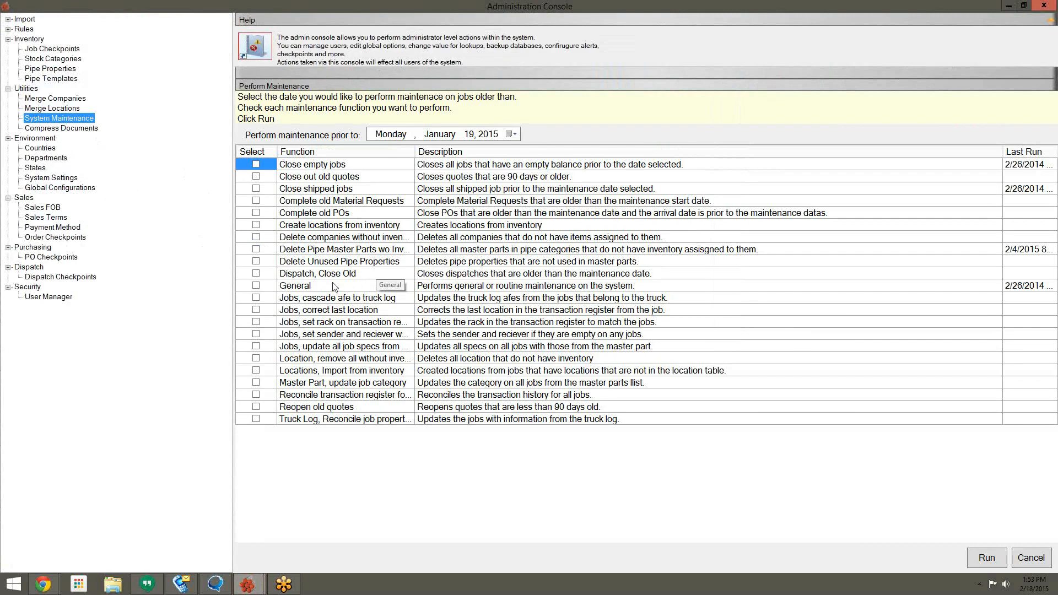
Step: Check Delete Unused Pipe Properties, start the run but answer No, then close the Administration Console
{"action": "left_click", "coordinate": [326, 263]}
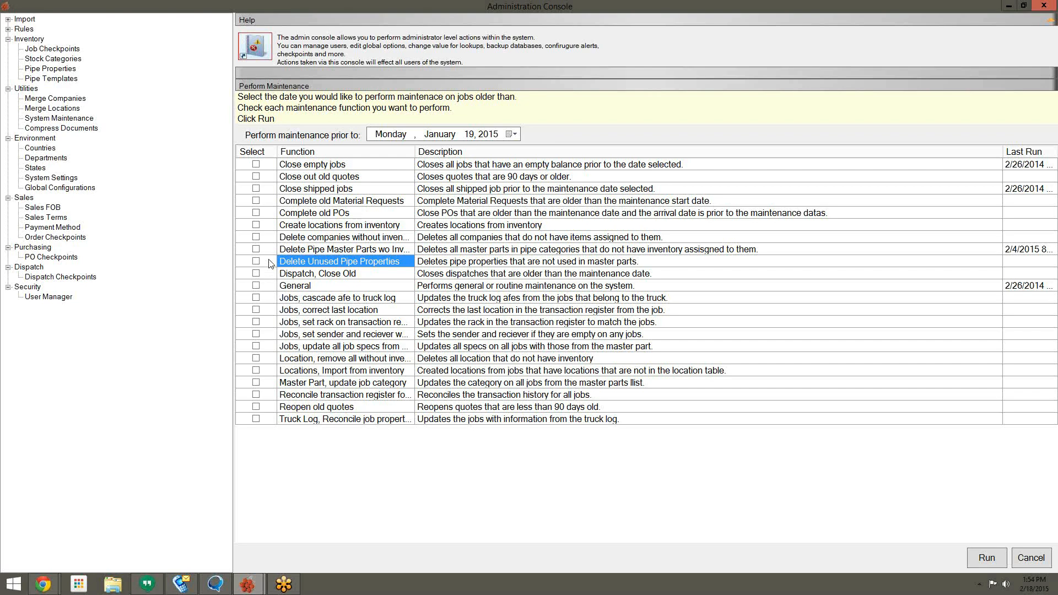
{"action": "left_click", "coordinate": [257, 262]}
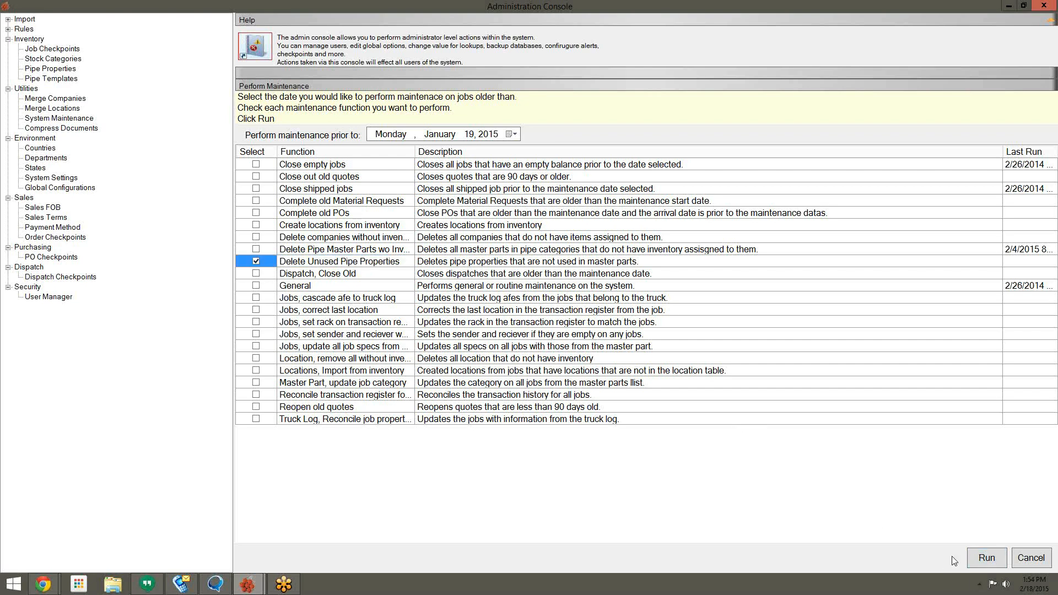
{"action": "left_click", "coordinate": [979, 559]}
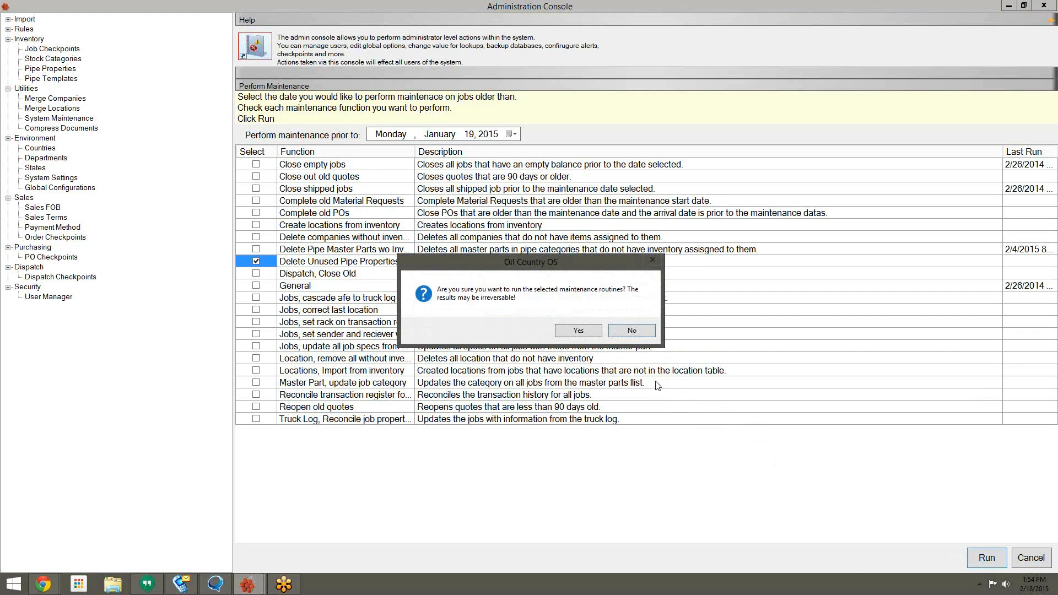
{"action": "left_click", "coordinate": [631, 332]}
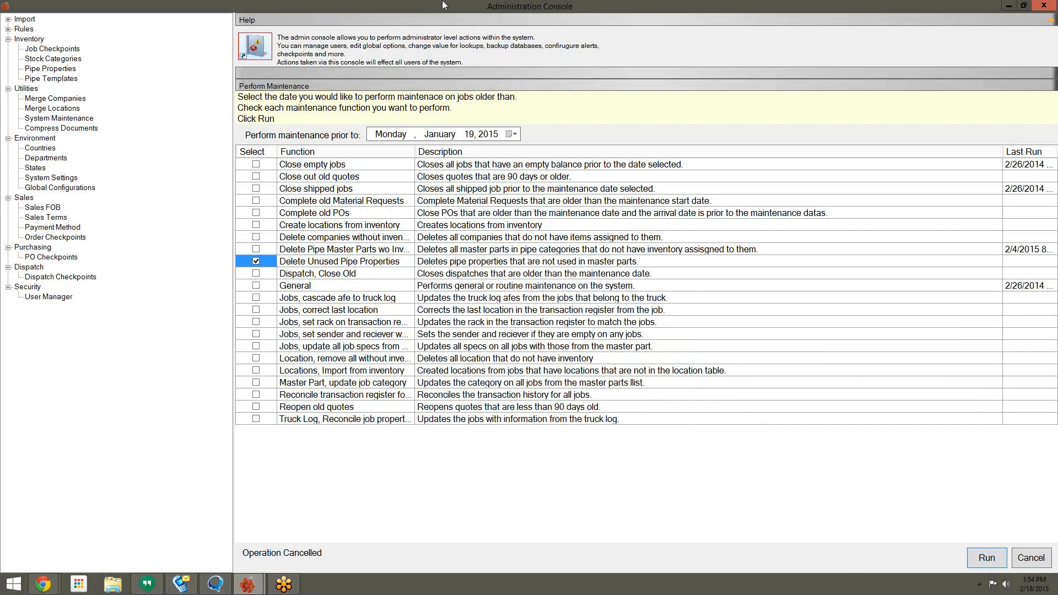
{"action": "left_click_drag", "start_coordinate": [445, 5], "coordinate": [430, 72]}
{"action": "left_click", "coordinate": [684, 74]}
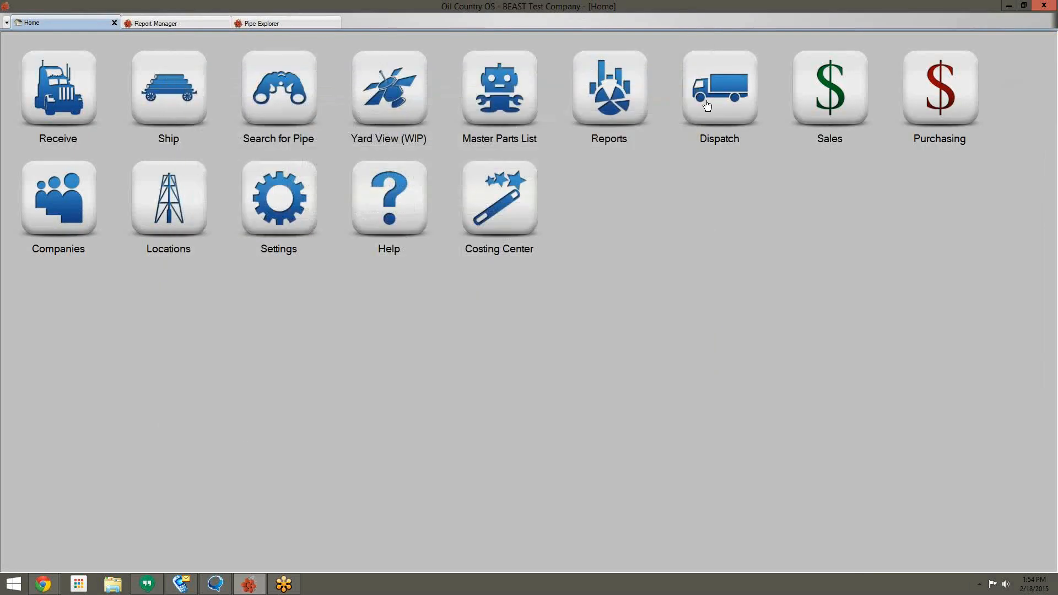